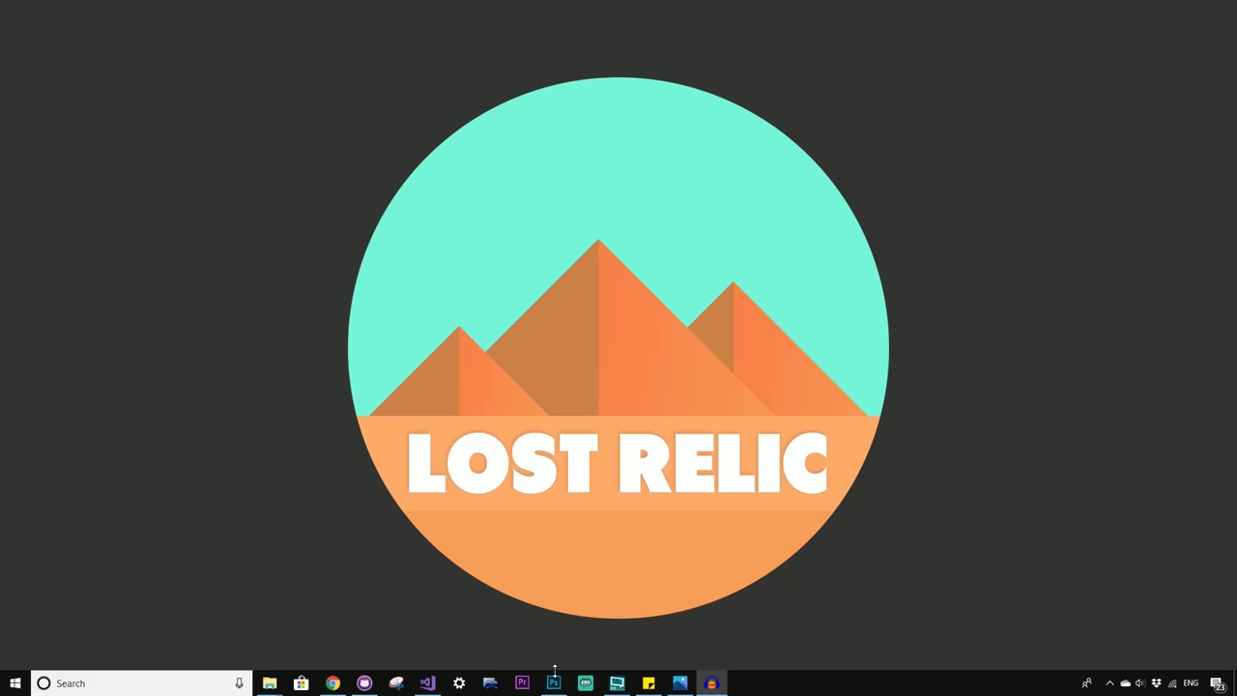
# Step: Create a new blank white 1920 × 1080 px document from the Photoshop home screen
pyautogui.click(553, 681)
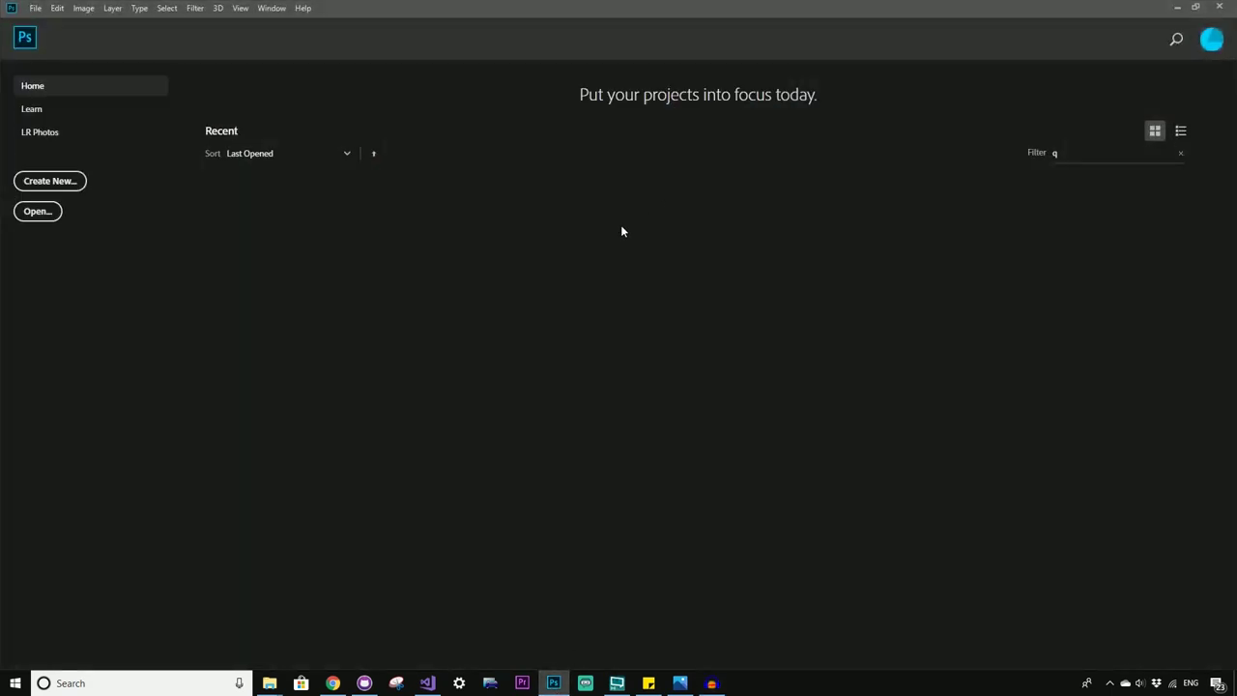
pyautogui.click(70, 185)
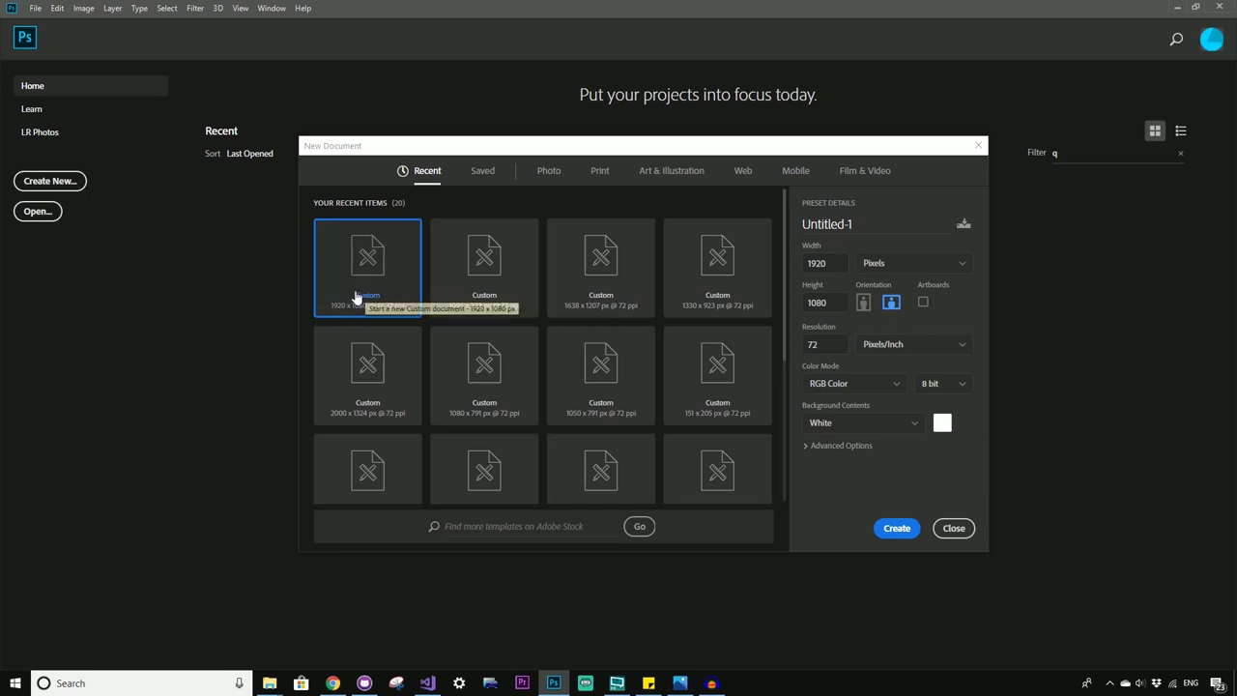
pyautogui.click(896, 529)
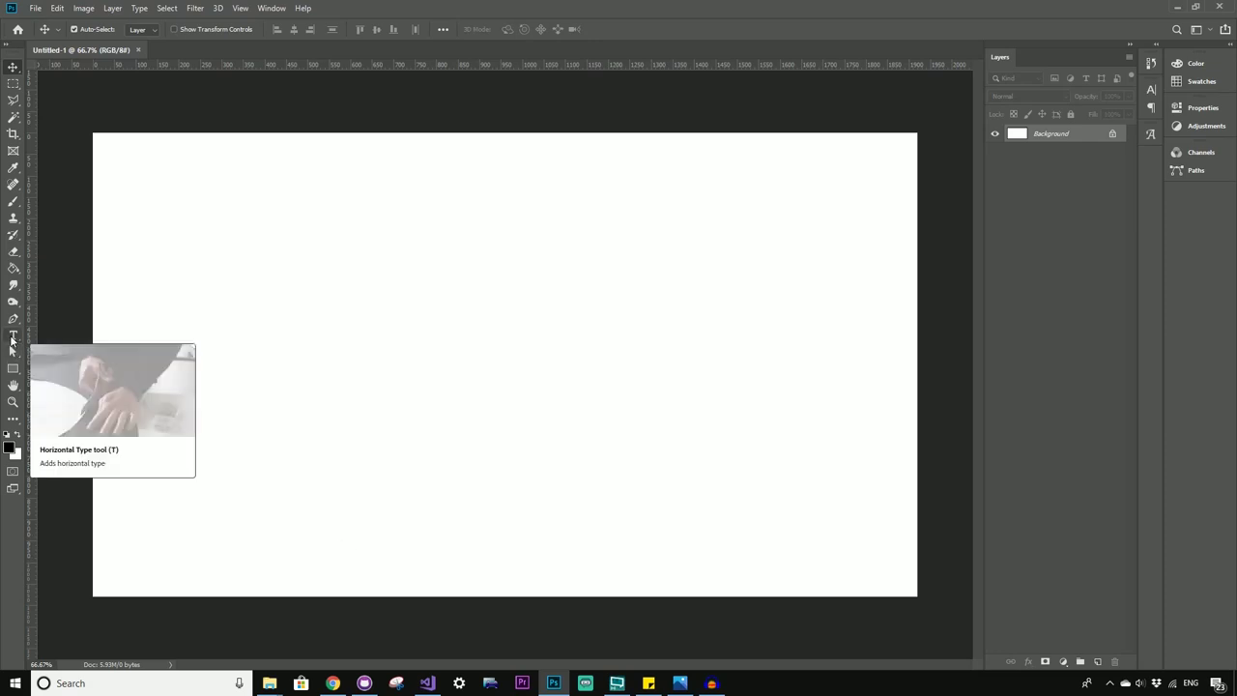
# Step: Add a horizontal text box reading 'Dragon Fist' in black Arial 150 px and commit it
pyautogui.click(12, 336)
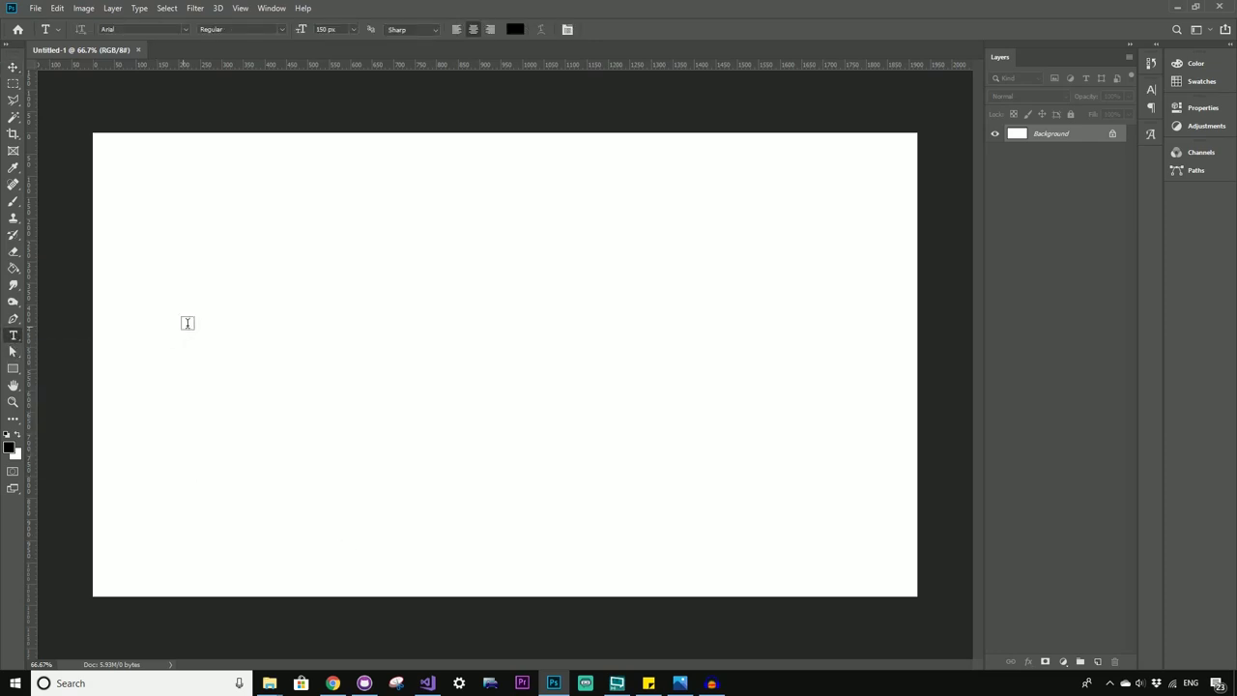
pyautogui.moveTo(191, 278); pyautogui.dragTo(835, 440)
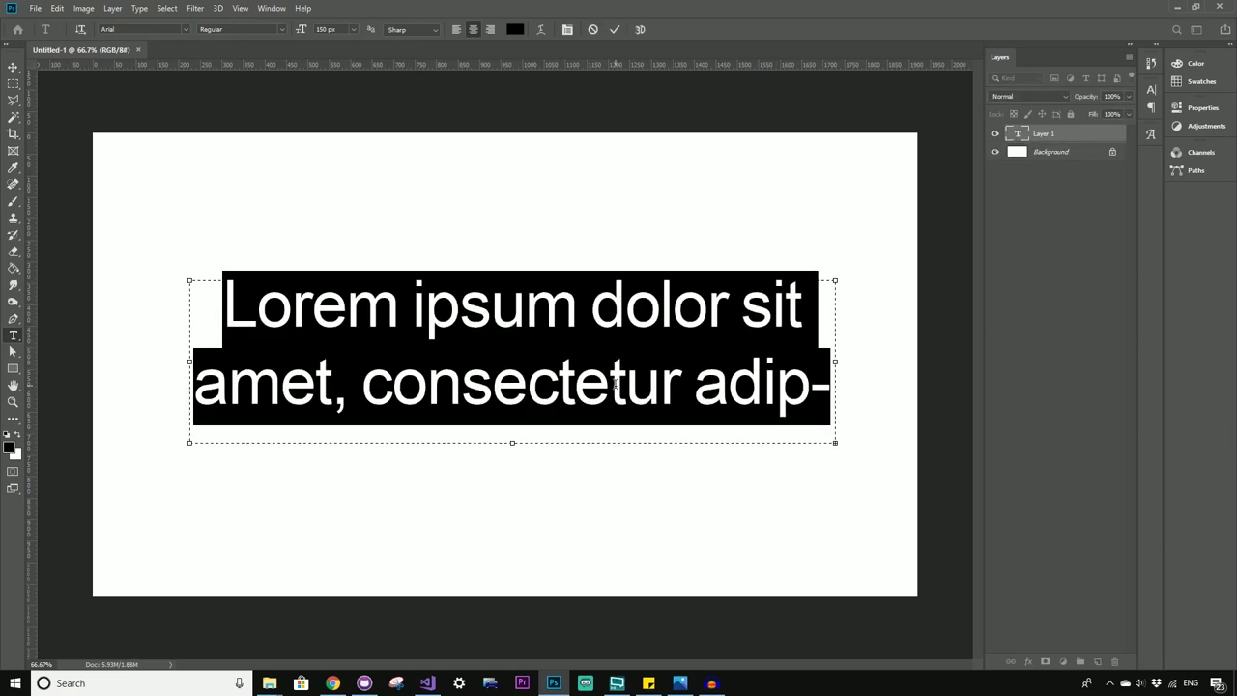
pyautogui.press('BackSpace')
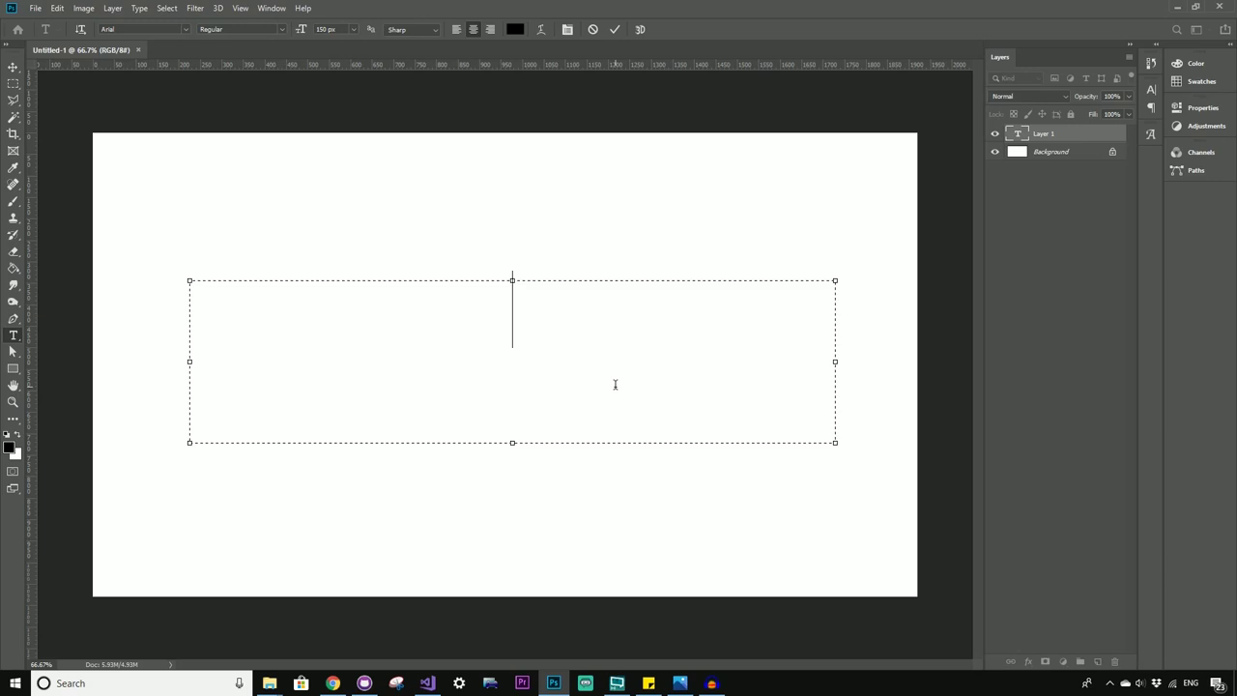
pyautogui.write('Dragon HG')
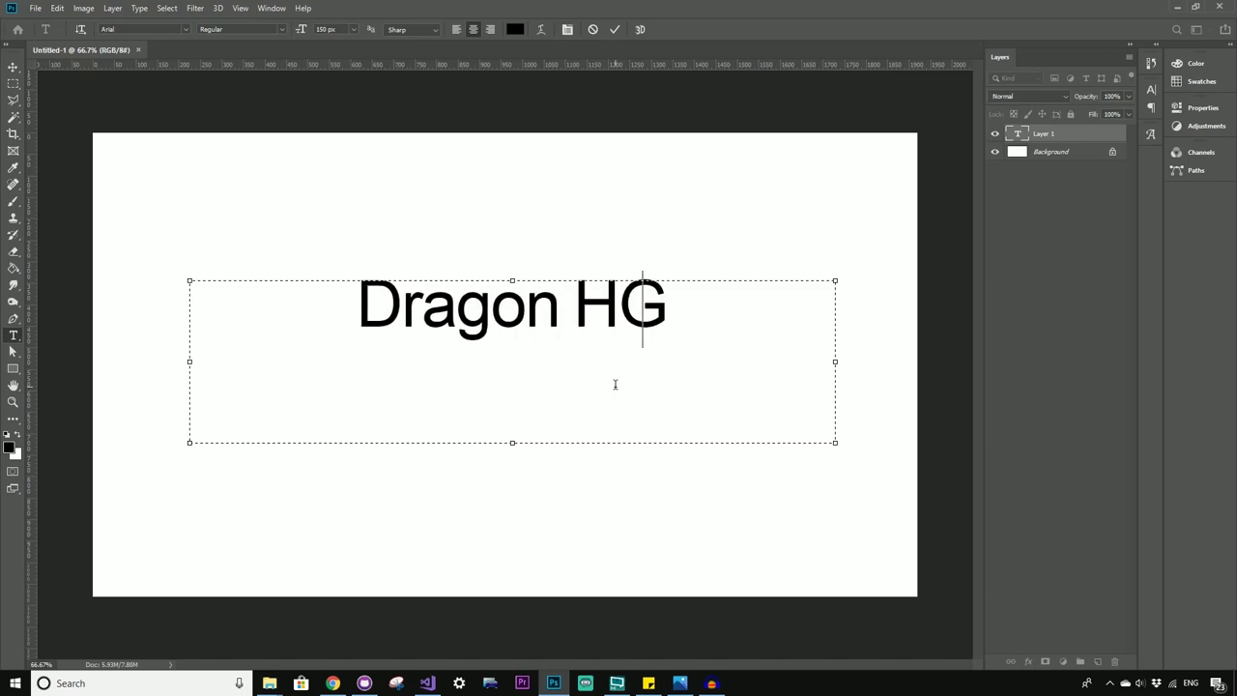
pyautogui.press('BackSpace')
pyautogui.write('elm')
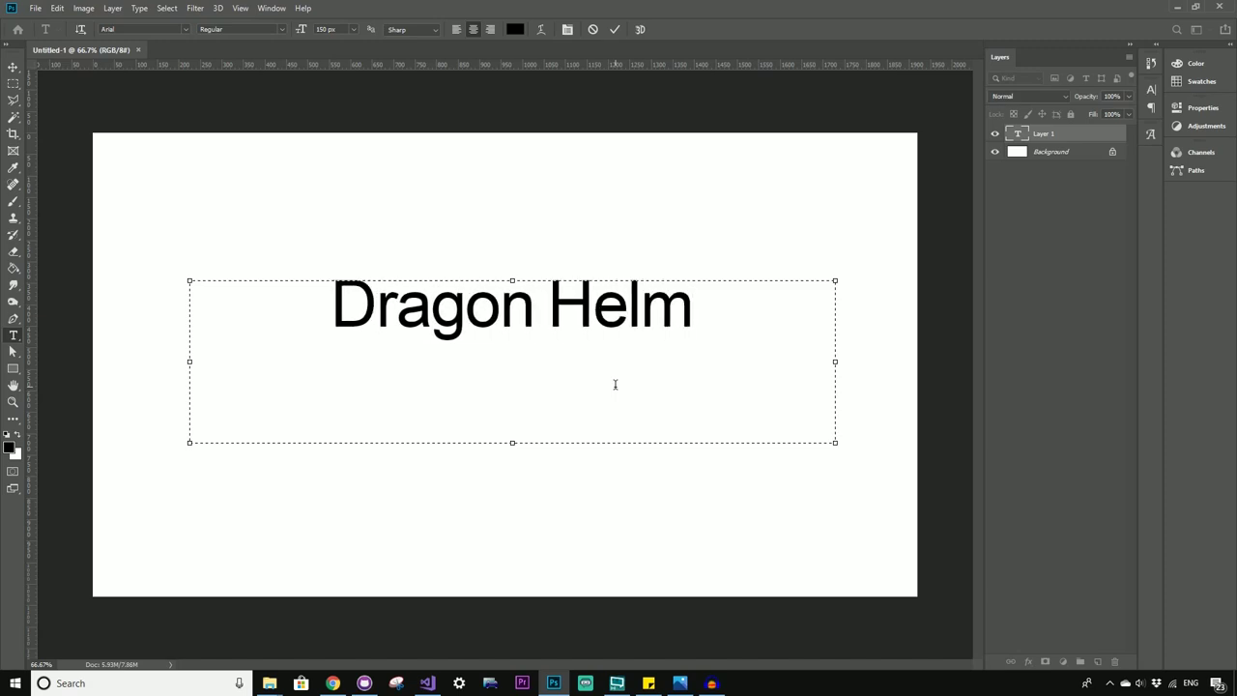
pyautogui.press('BackSpace')
pyautogui.press('BackSpace')
pyautogui.press('BackSpace')
pyautogui.press('BackSpace')
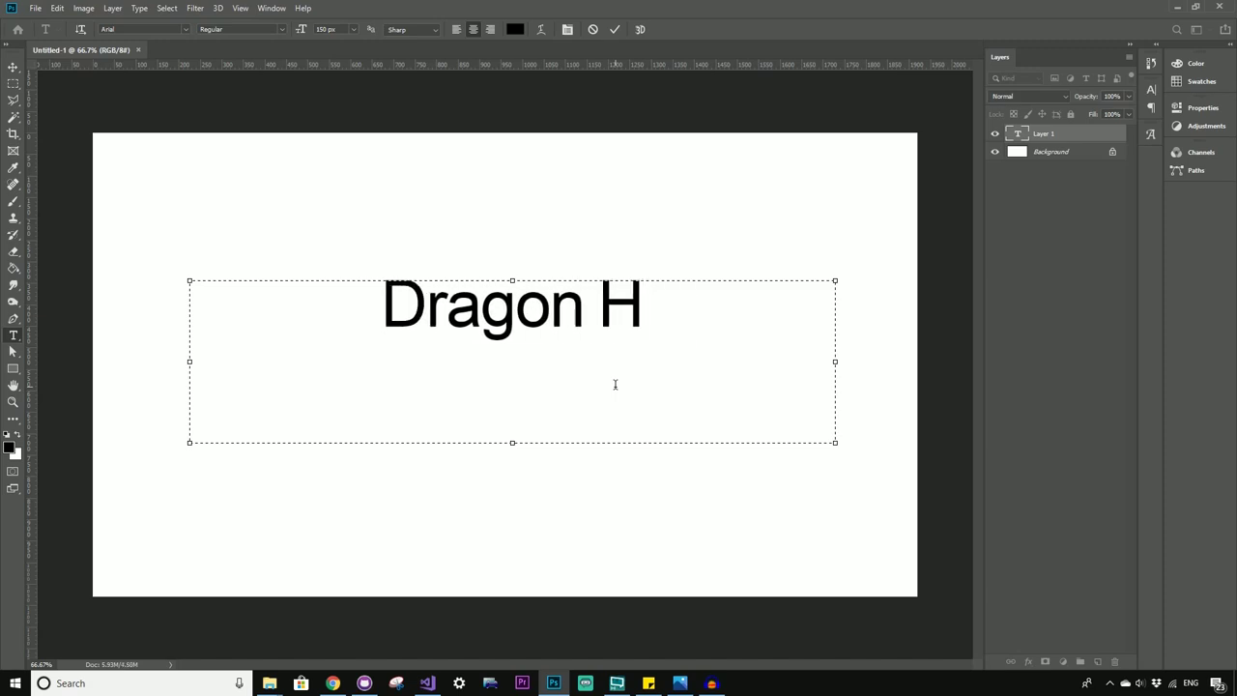
pyautogui.write('Fist!')
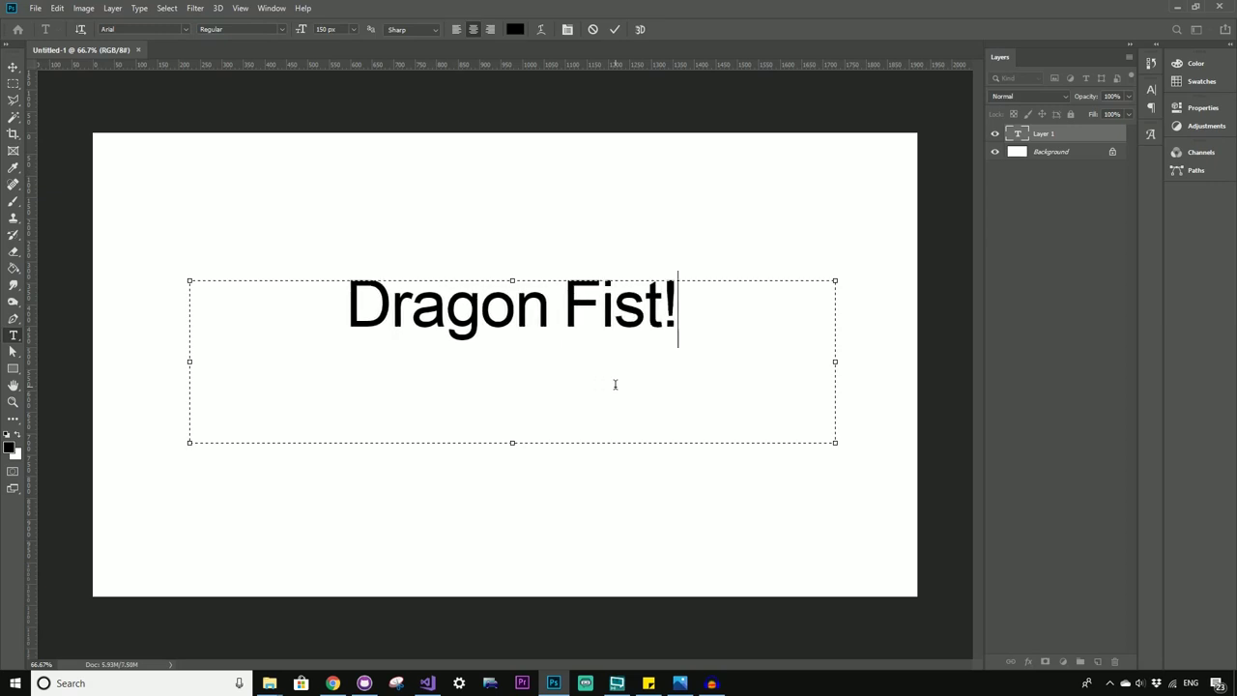
pyautogui.press('BackSpace')
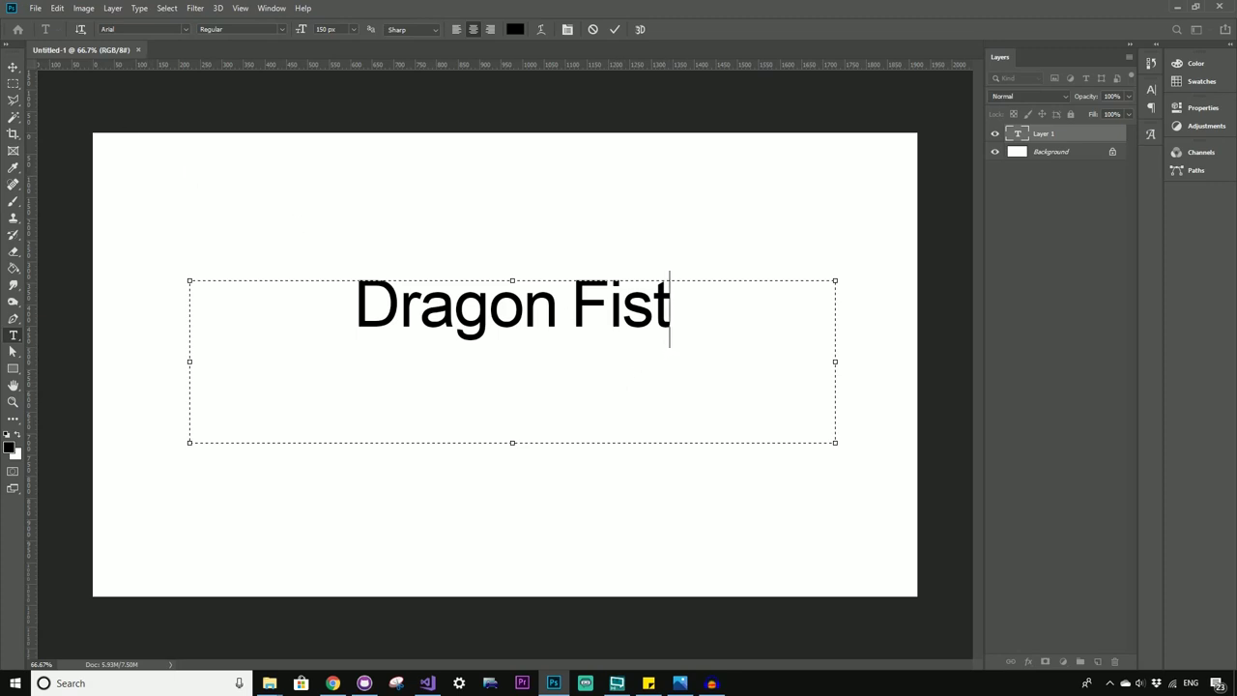
pyautogui.click(13, 67)
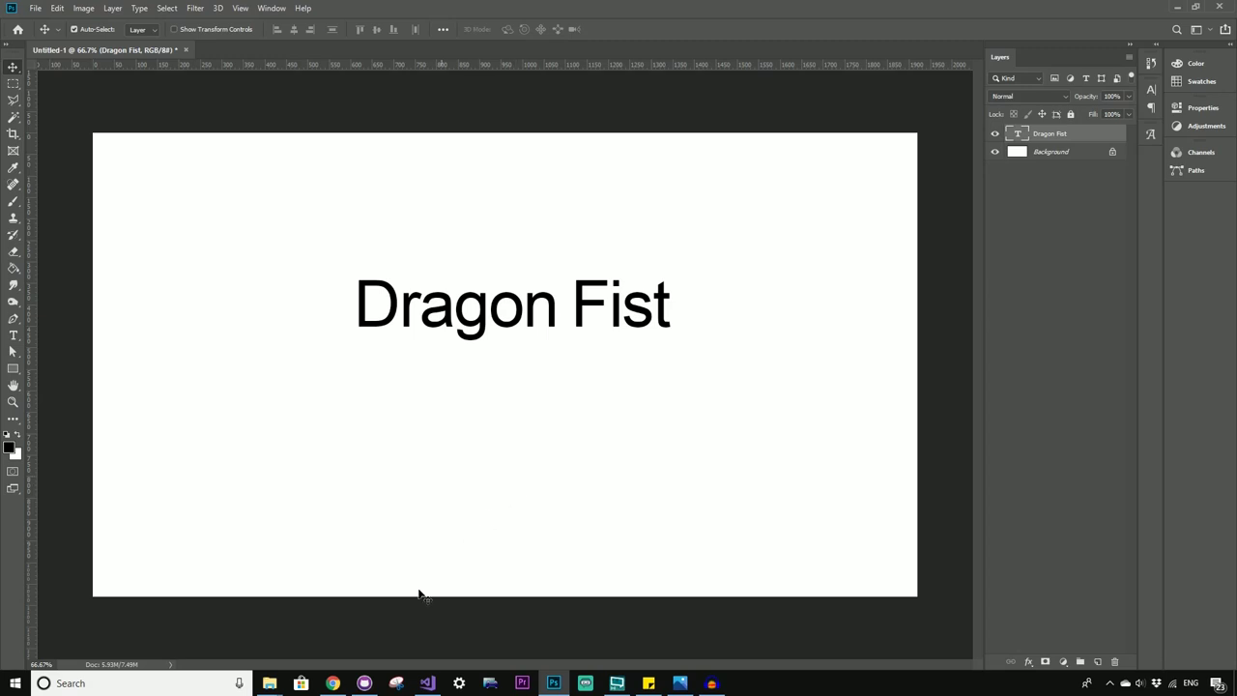
# Step: Open the dafont.com website in Chrome
pyautogui.click(333, 683)
pyautogui.click(196, 33)
pyautogui.write('da')
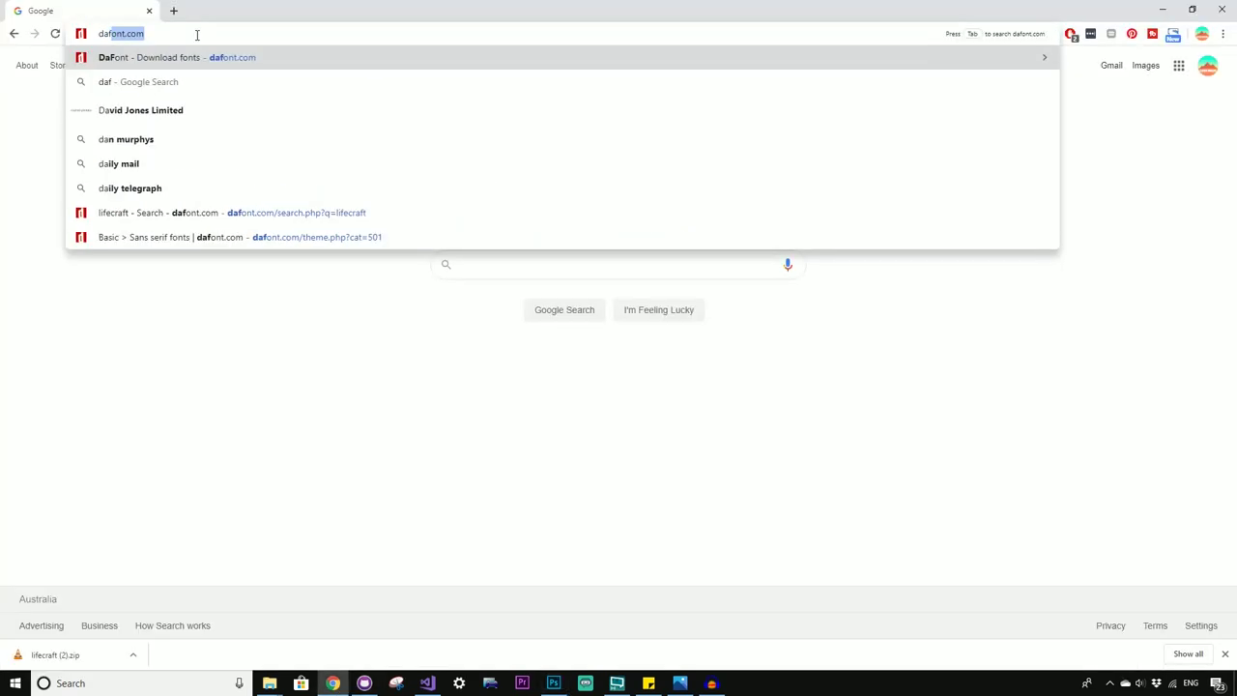
pyautogui.write('f')
pyautogui.press('Return')
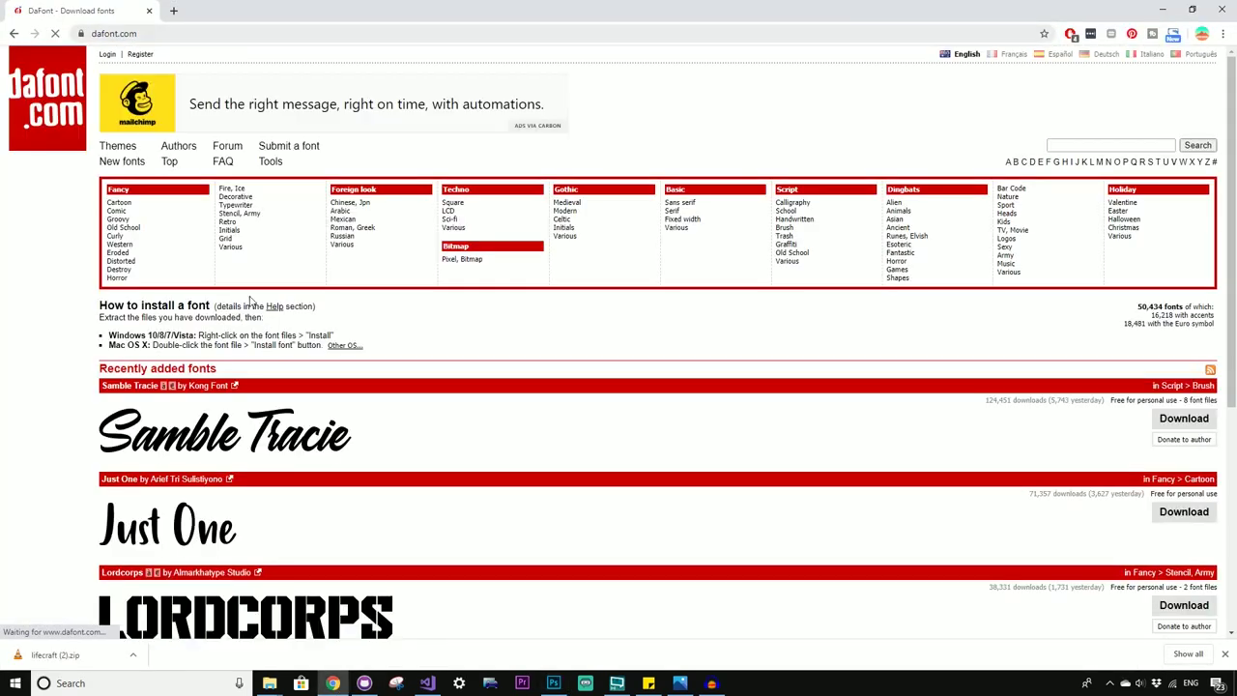
pyautogui.scroll(-1, 299, 428)
pyautogui.scroll(1, 307, 517)
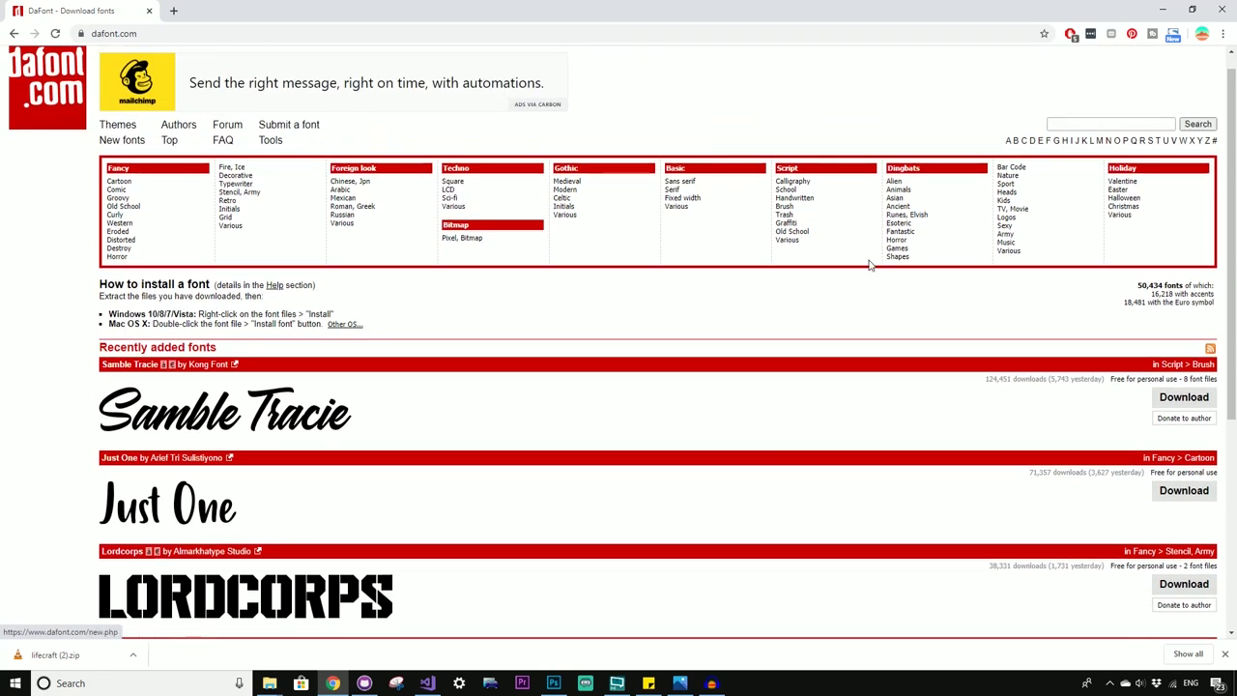
# Step: Search DaFont for 'lifecraft' and download the LifeCraft font
pyautogui.click(1076, 124)
pyautogui.write('lif')
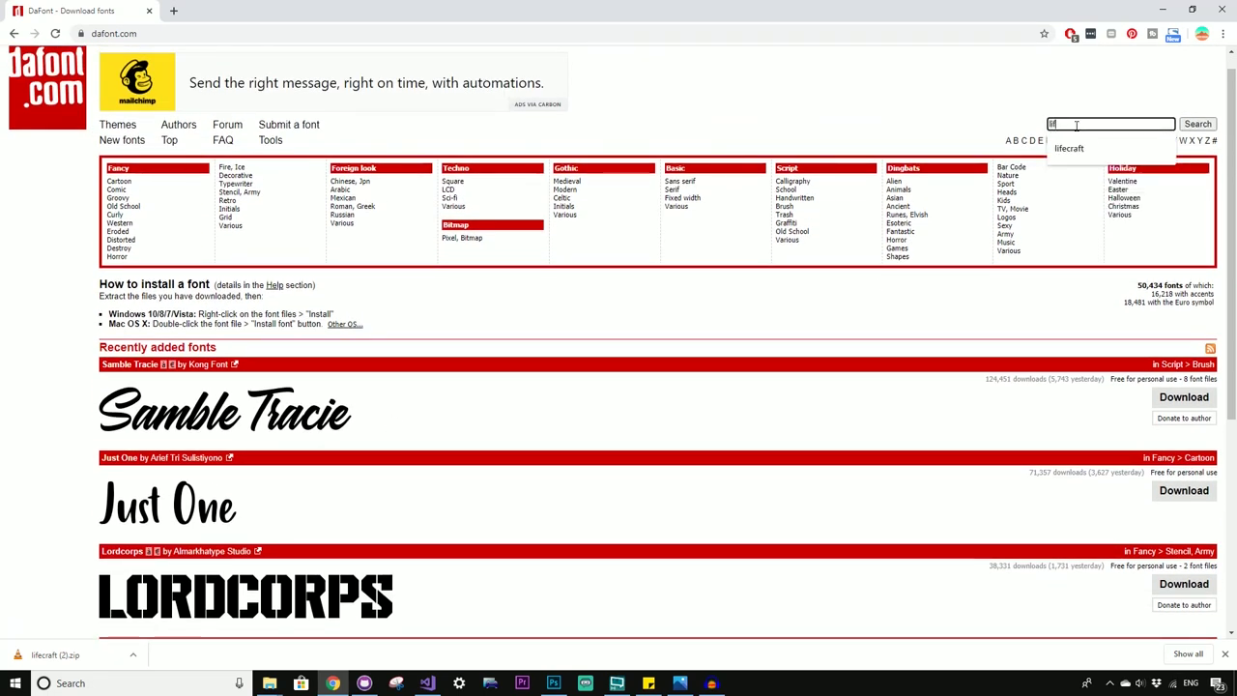
pyautogui.write('ecraft')
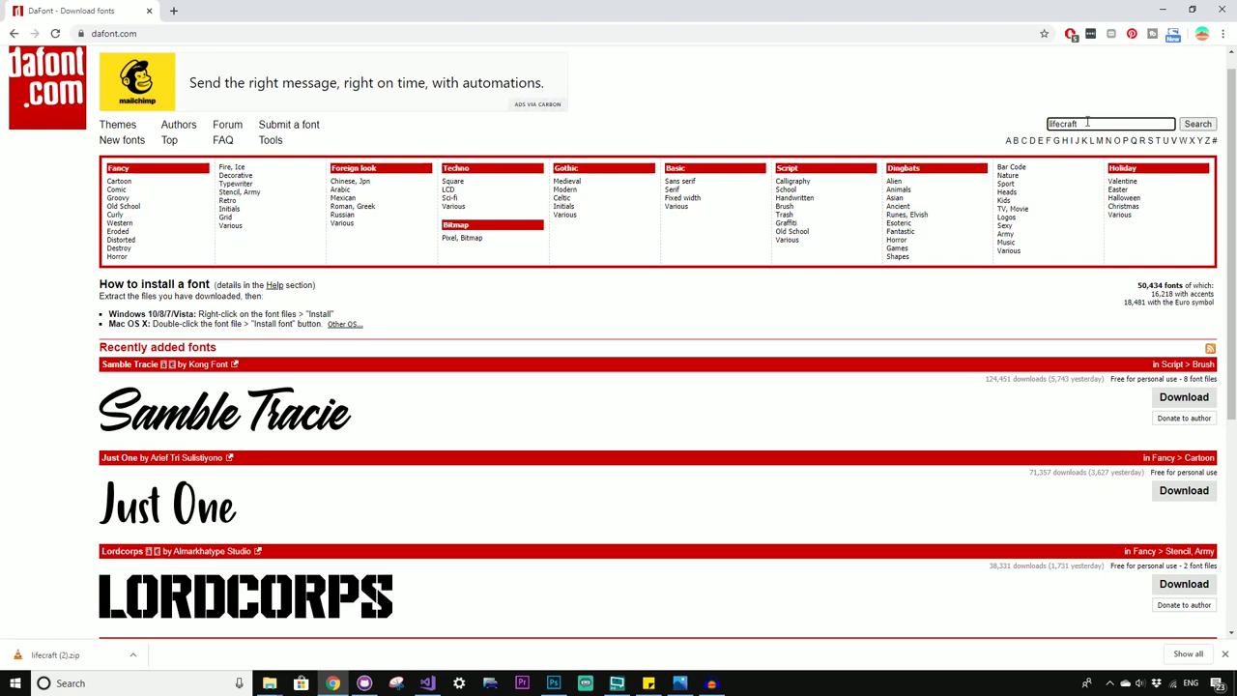
pyautogui.press('Return')
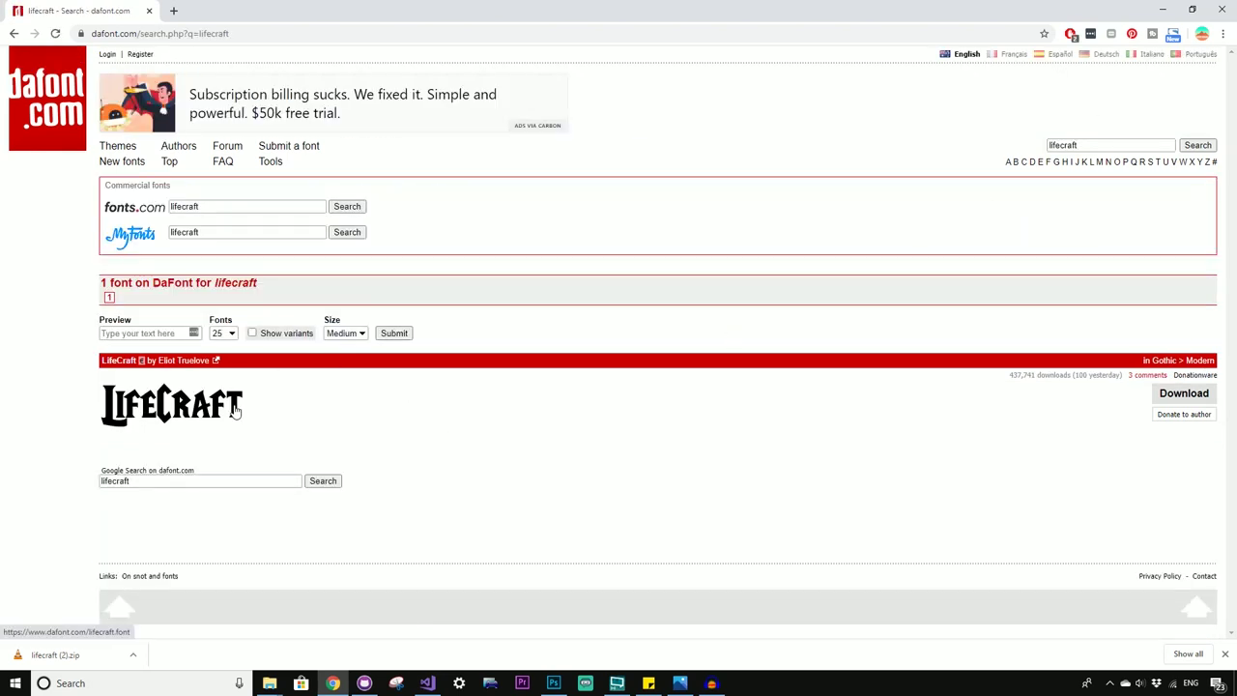
pyautogui.click(1195, 396)
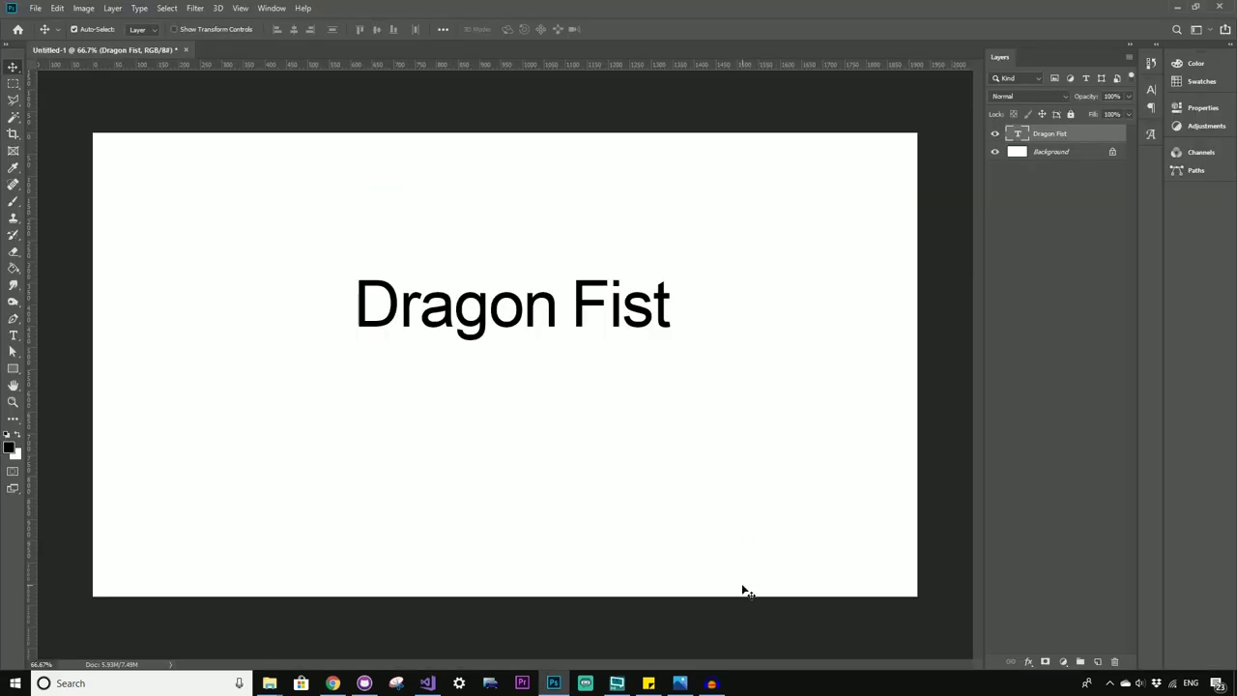
# Step: Change the Dragon Fist title's font to LifeCraft
pyautogui.press('t')
pyautogui.click(584, 308)
pyautogui.moveTo(702, 306); pyautogui.dragTo(342, 300)
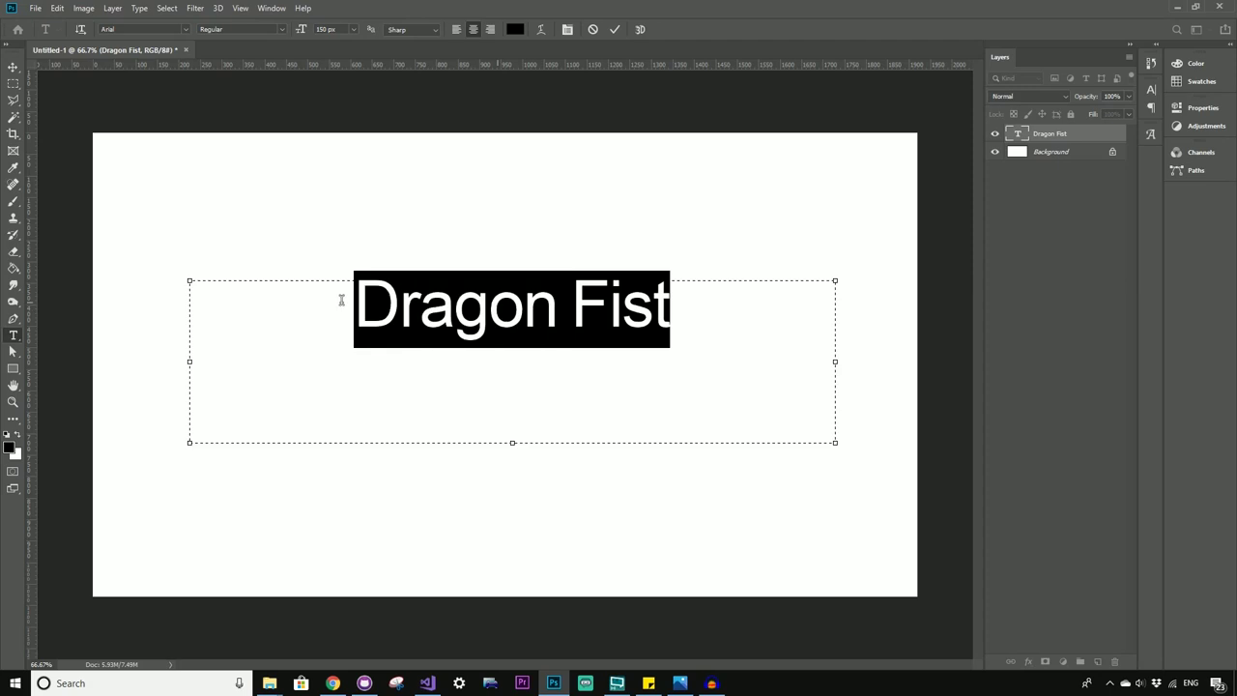
pyautogui.click(185, 30)
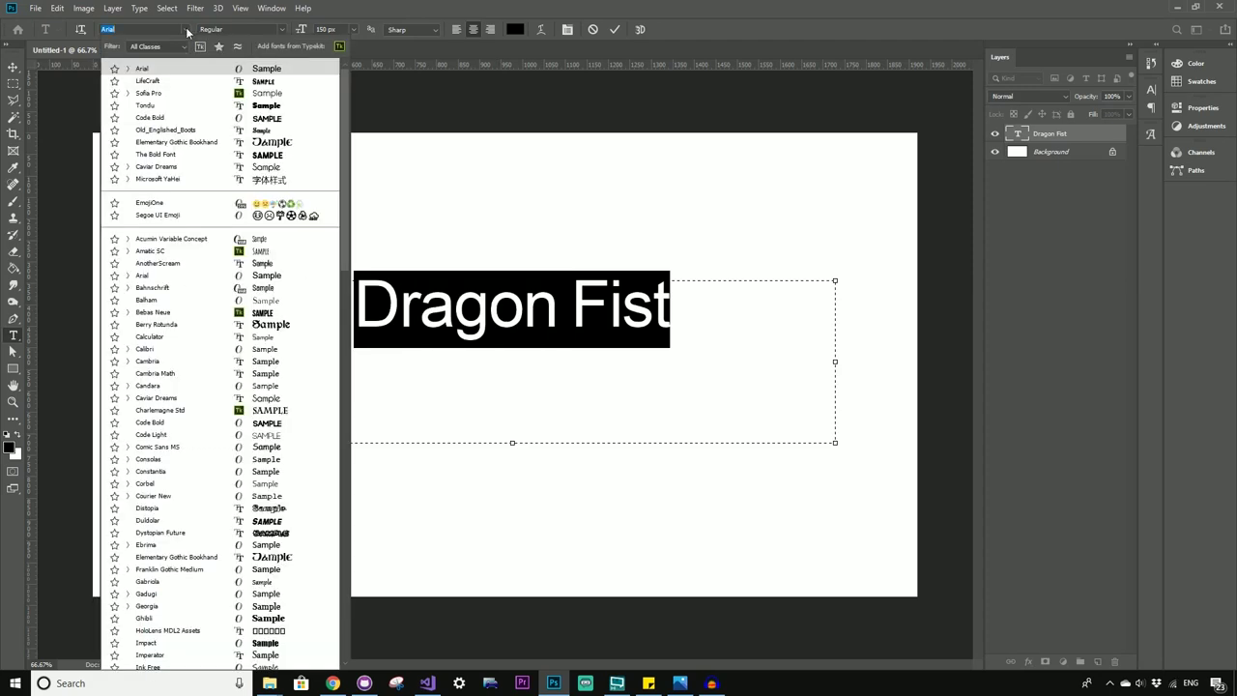
pyautogui.click(153, 84)
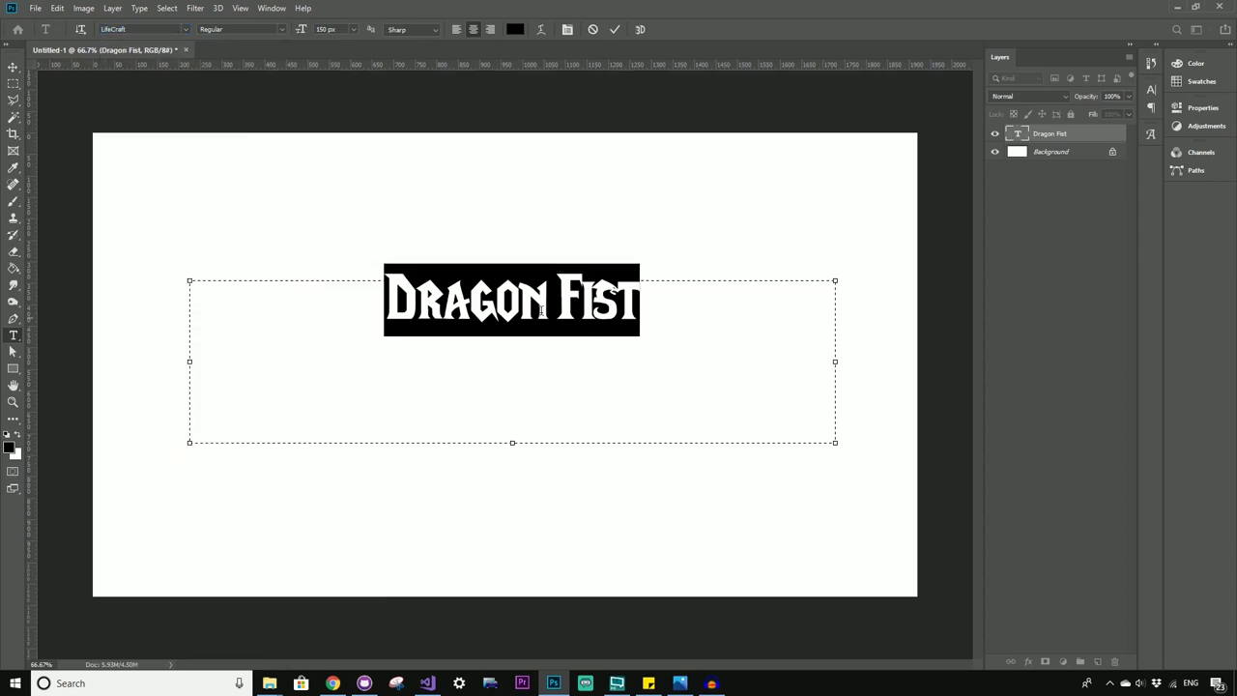
pyautogui.click(13, 66)
# Step: Set the Dragon Fist title's font size to 300 px
pyautogui.press('t')
pyautogui.click(558, 299)
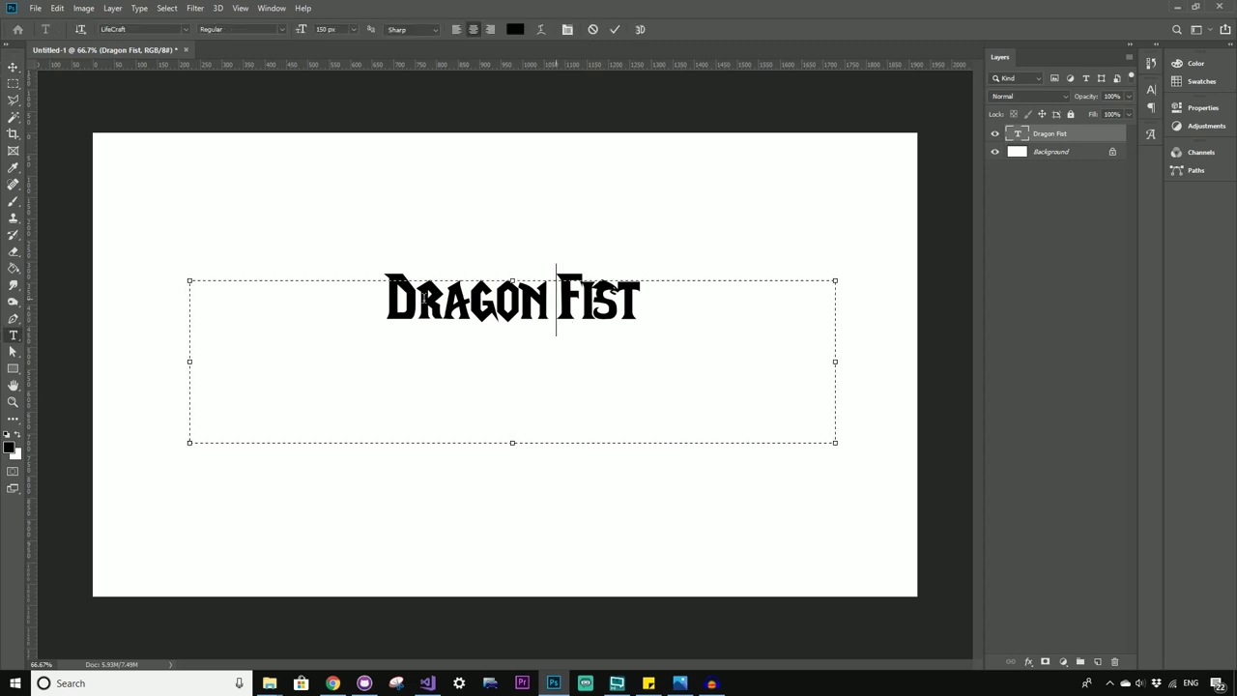
pyautogui.hotkey('ctrl', 'a')
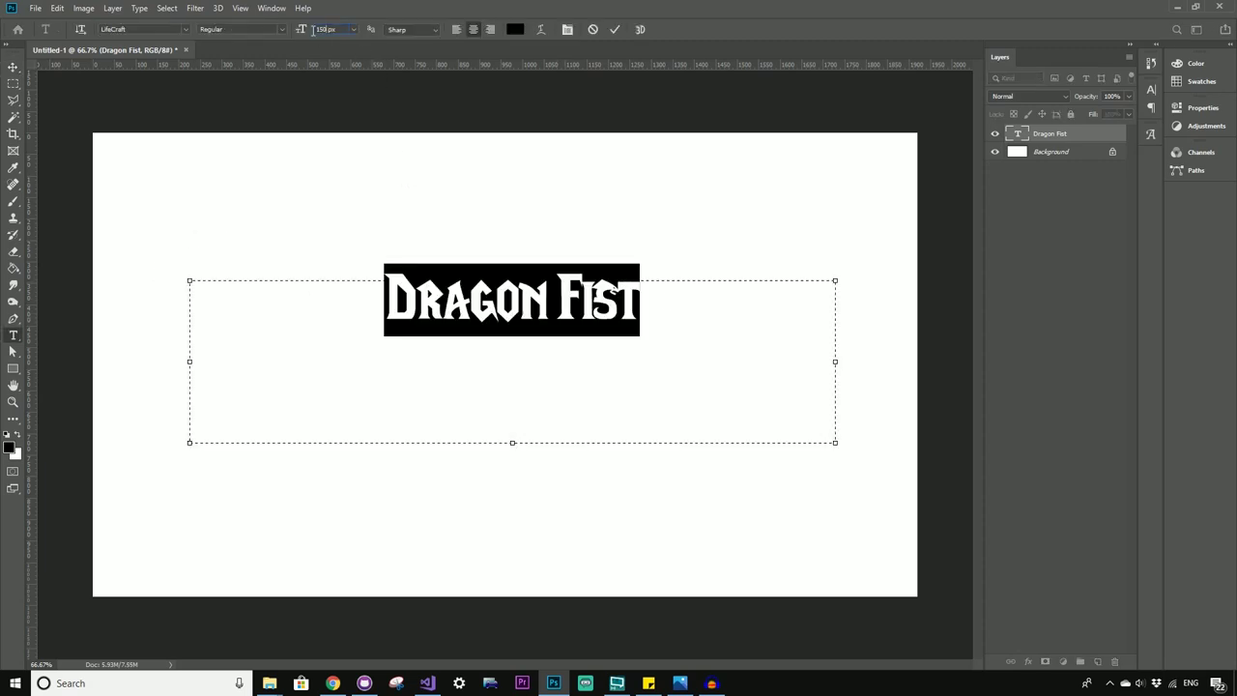
pyautogui.click(314, 30)
pyautogui.press('Return')
pyautogui.click(14, 68)
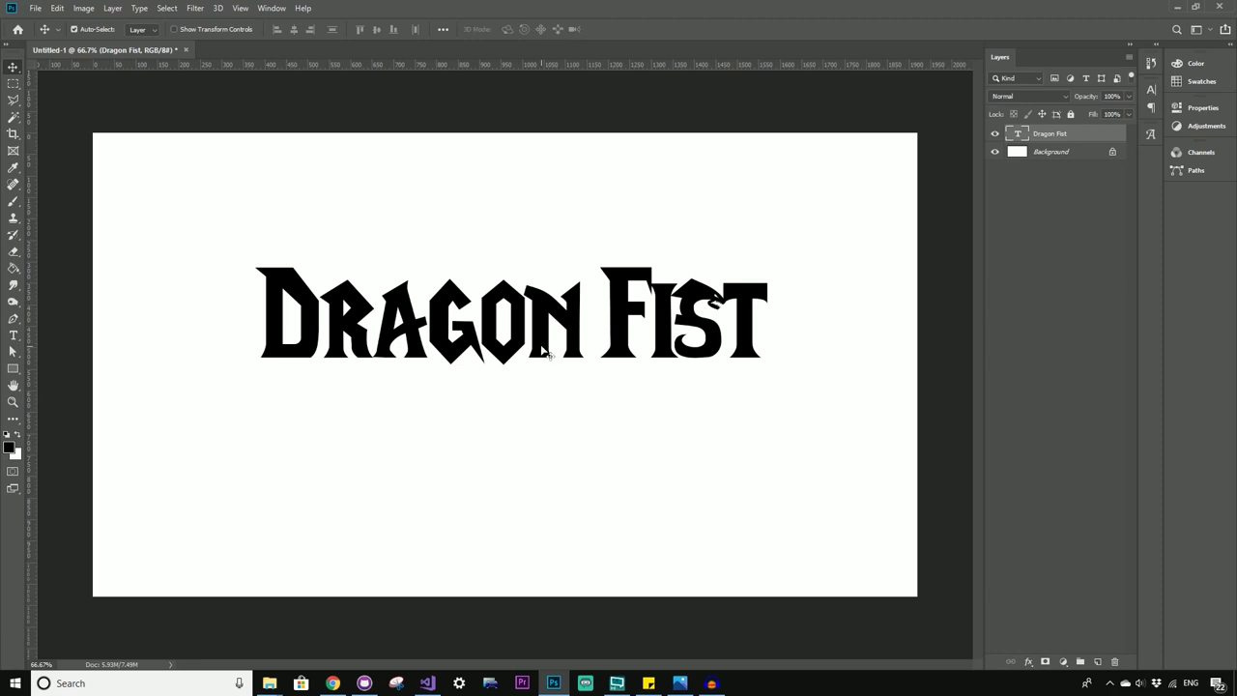
pyautogui.moveTo(543, 351)
pyautogui.mouseDown()
pyautogui.moveTo(545, 331)
pyautogui.moveTo(543, 351)
pyautogui.mouseUp()
# Step: Add a dark brown (#5c4023) Color Overlay at 80% opacity to the Dragon Fist text layer
pyautogui.click(1028, 661)
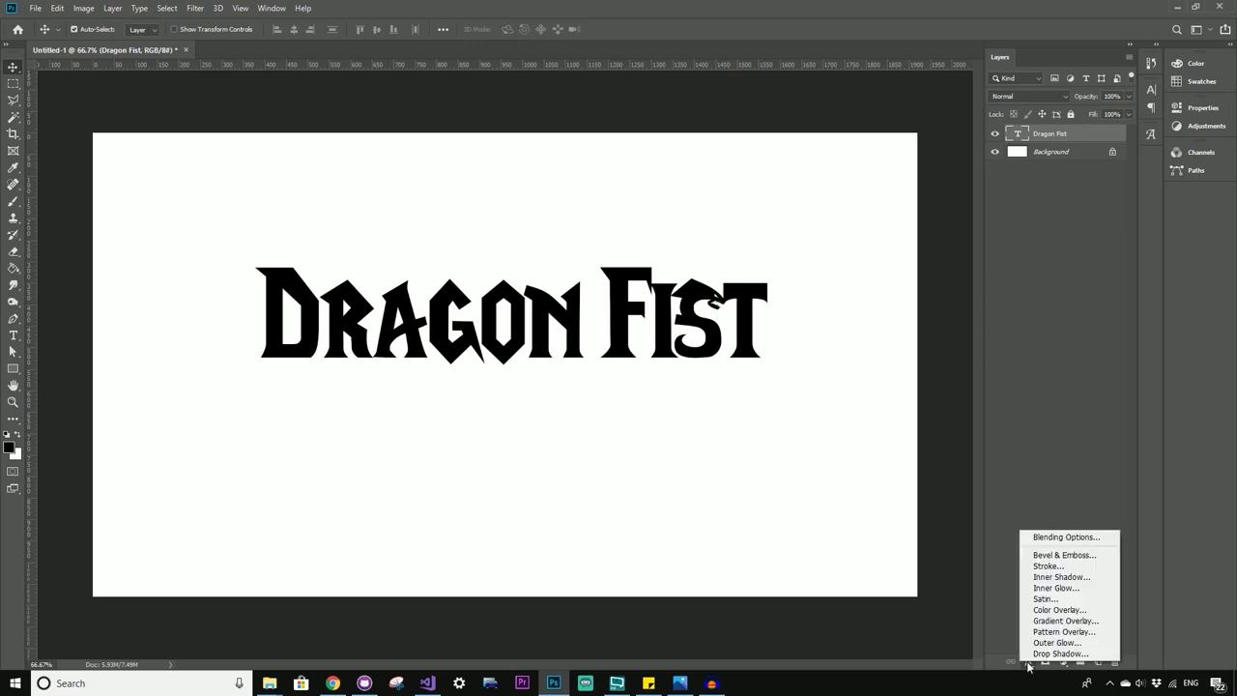
pyautogui.click(1060, 612)
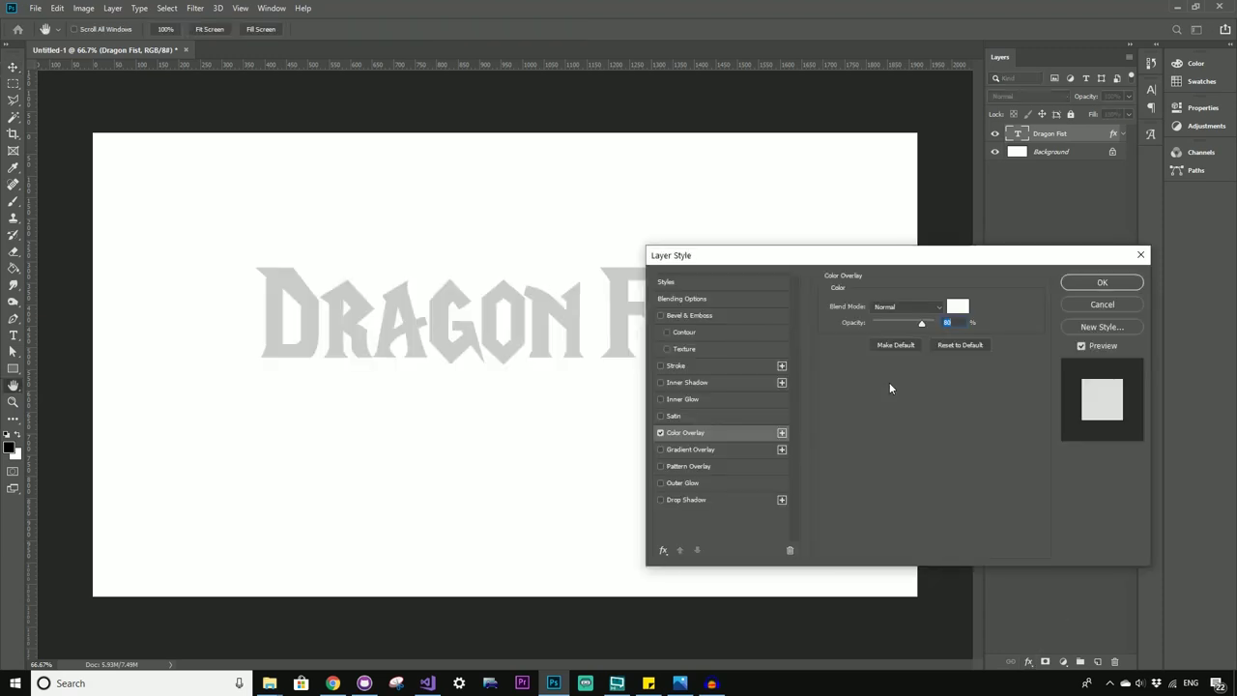
pyautogui.click(957, 307)
pyautogui.click(895, 285)
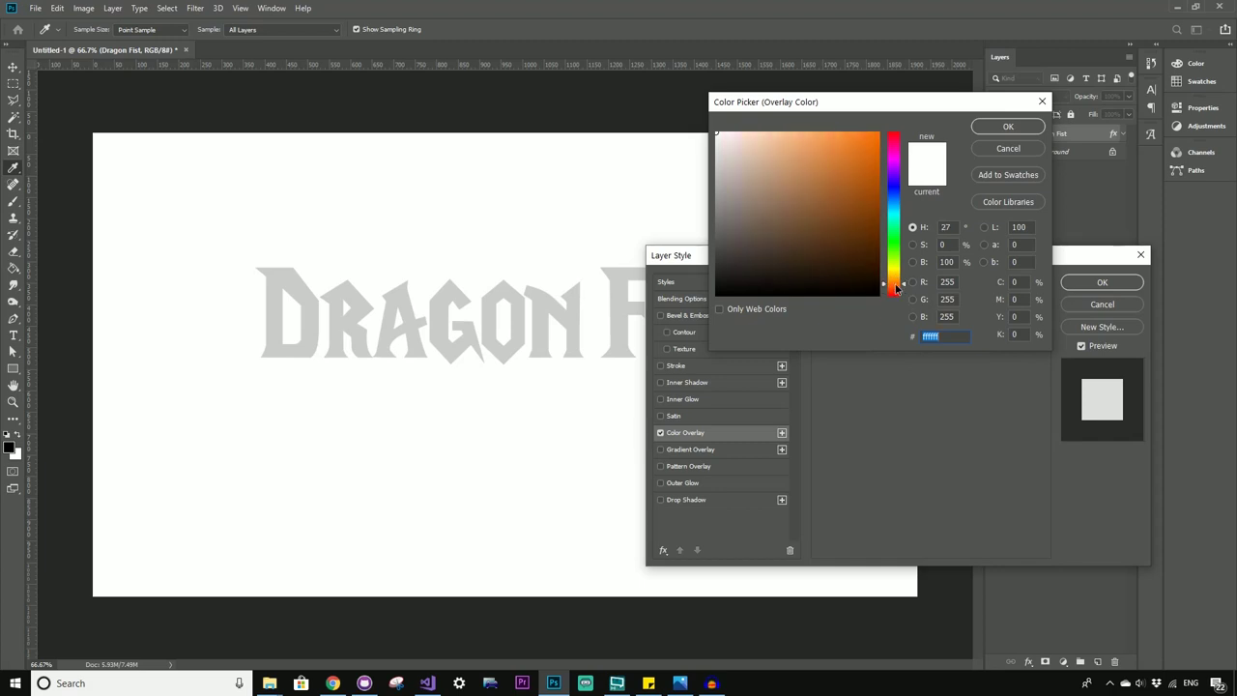
pyautogui.moveTo(896, 288); pyautogui.dragTo(895, 288)
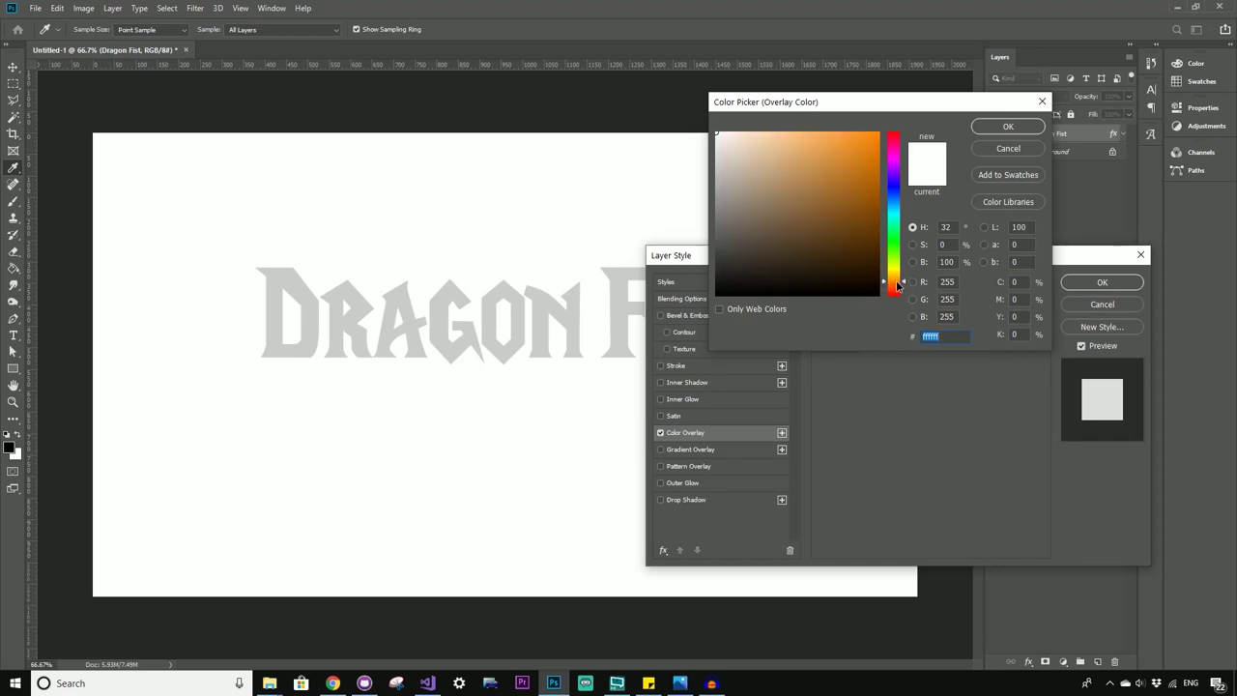
pyautogui.moveTo(821, 233); pyautogui.dragTo(815, 236)
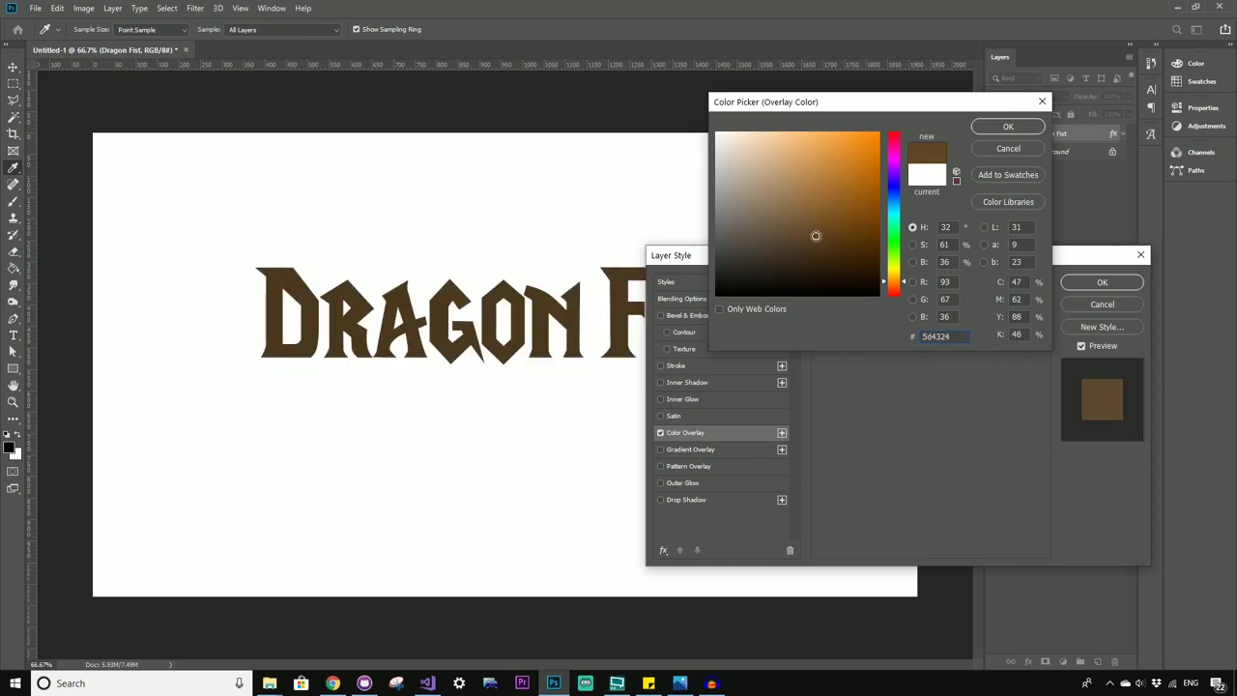
pyautogui.click(904, 281)
pyautogui.click(1008, 127)
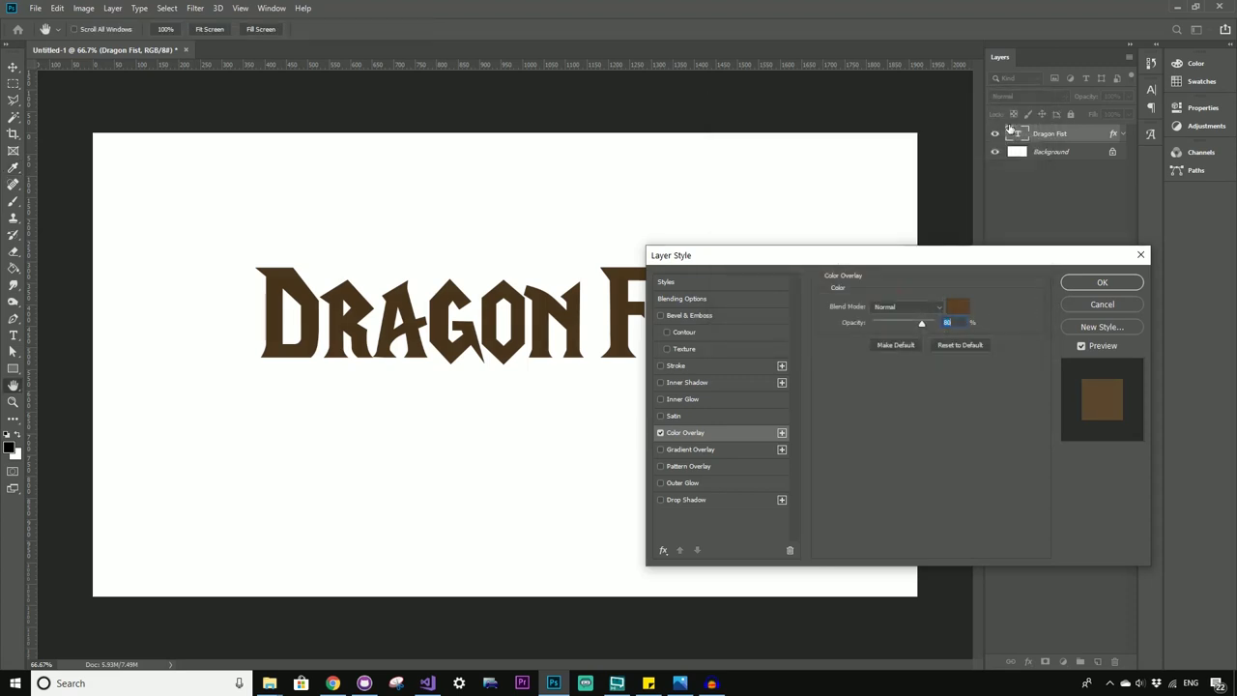
pyautogui.moveTo(850, 257); pyautogui.dragTo(888, 199)
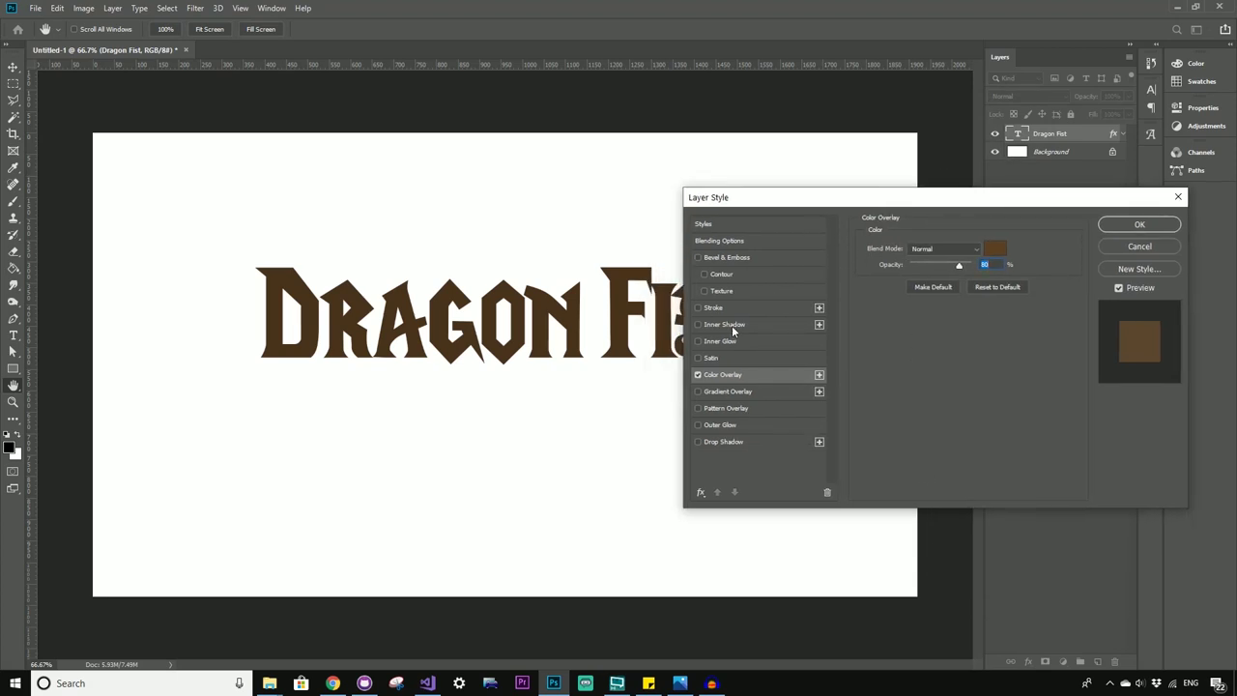
# Step: Enable Bevel & Emboss with Chisel Hard technique, Depth 50 and Size 50
pyautogui.click(698, 258)
pyautogui.click(725, 257)
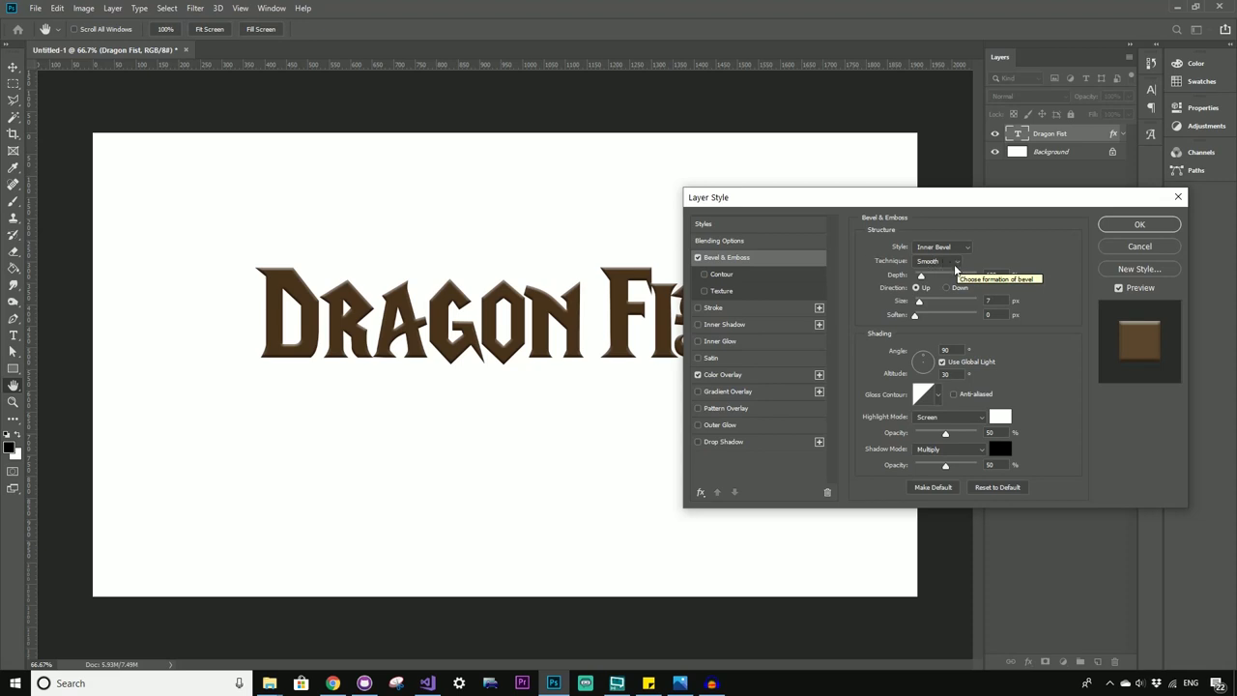
pyautogui.click(956, 262)
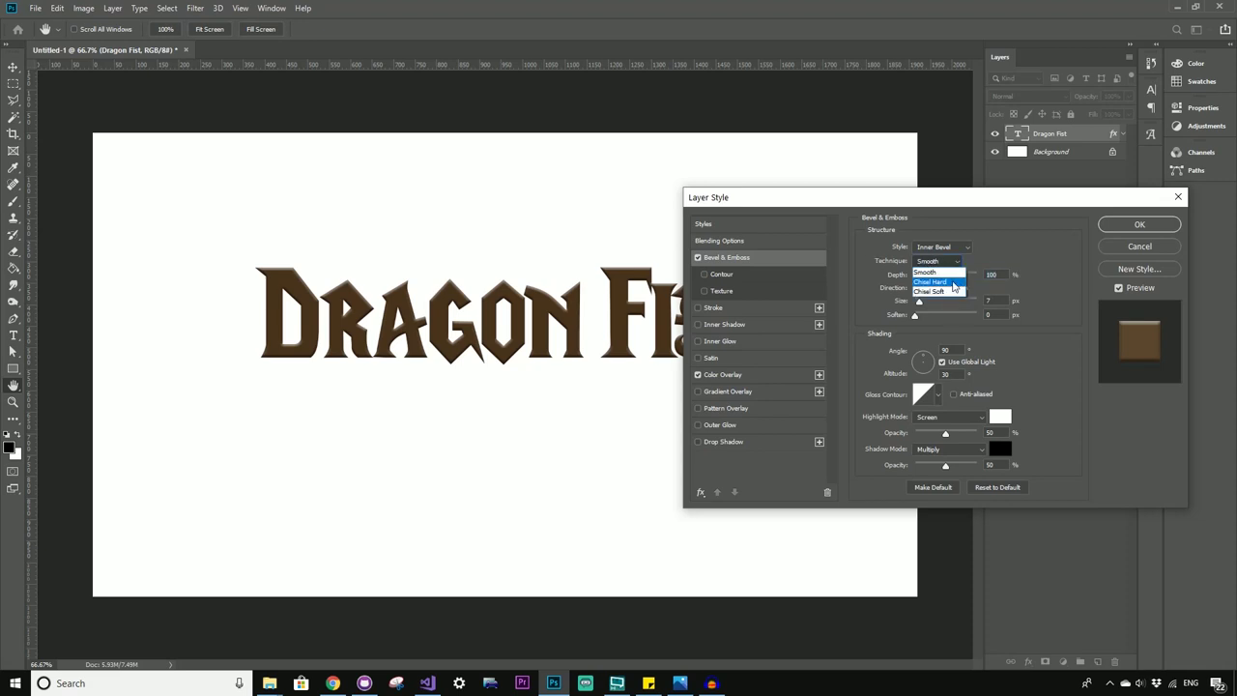
pyautogui.click(953, 282)
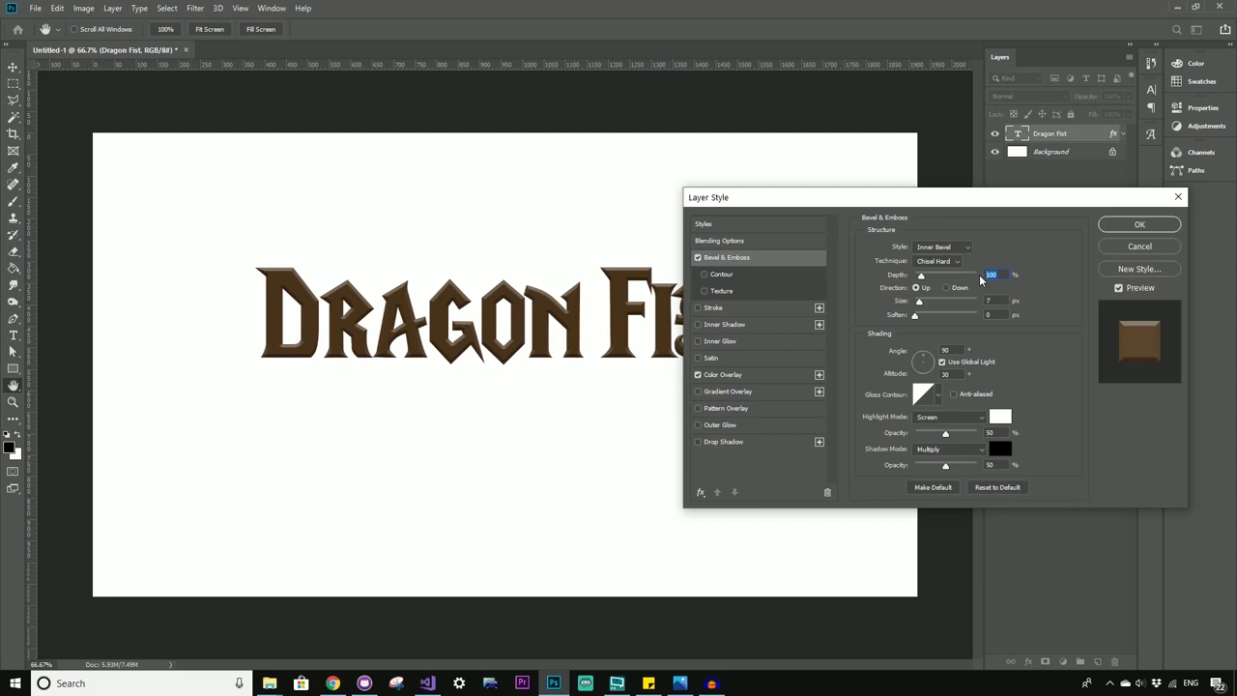
pyautogui.write('50')
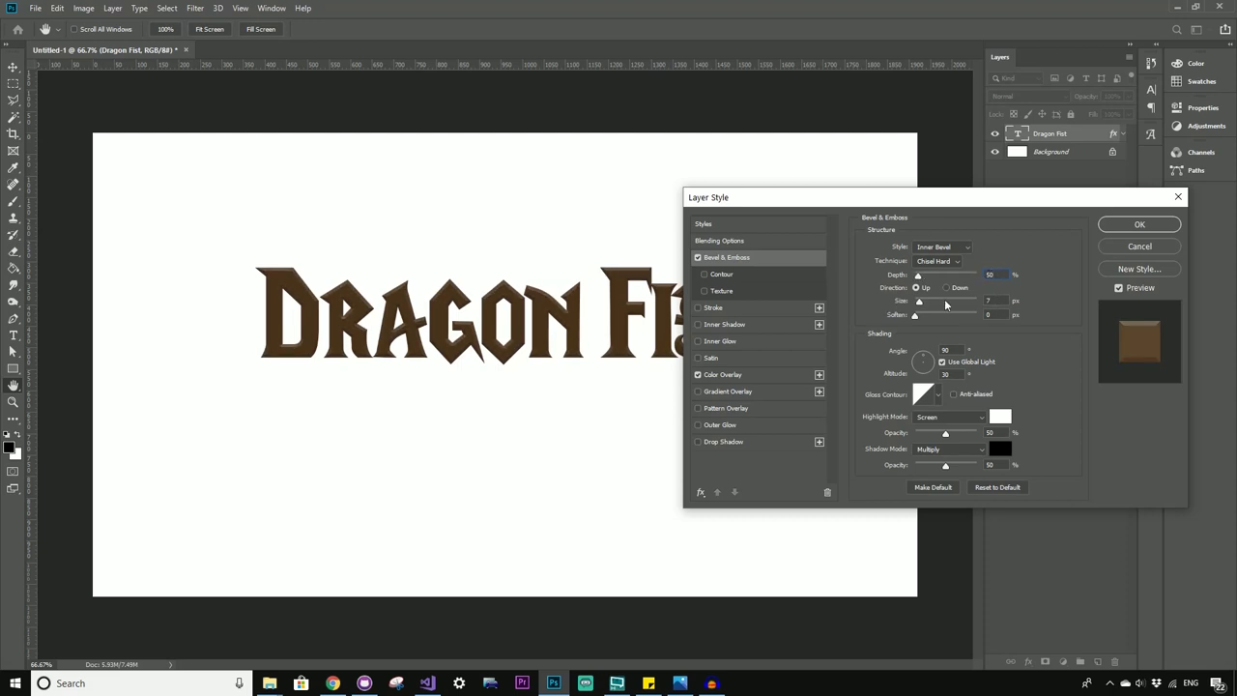
pyautogui.write('50')
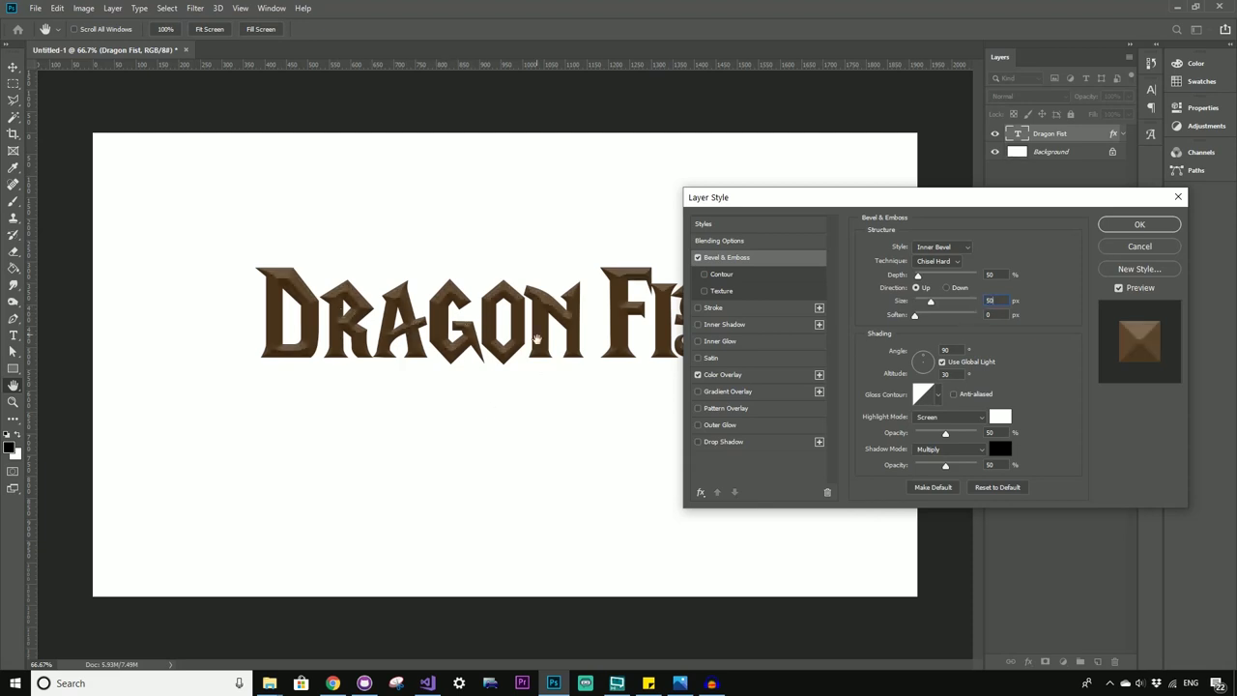
# Step: Adjust the bevel angle, set Highlight opacity 100% and Linear Burn shadows at ~19%, then apply
pyautogui.moveTo(925, 363); pyautogui.dragTo(926, 369)
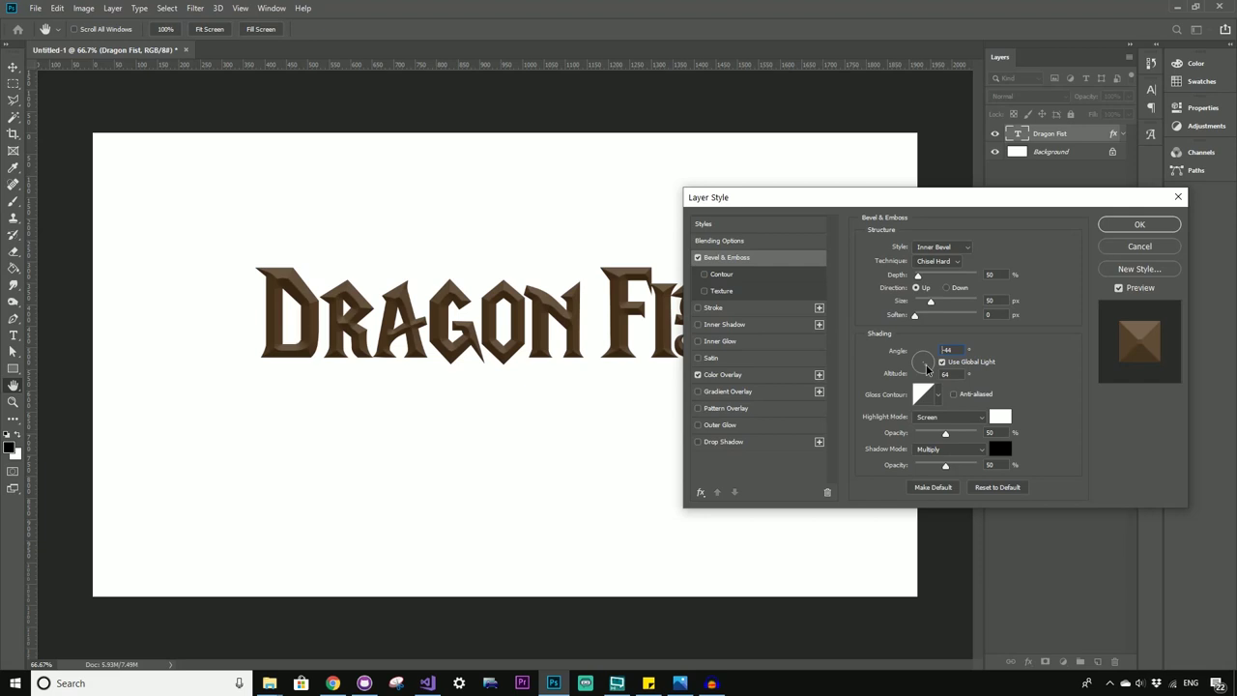
pyautogui.moveTo(926, 369); pyautogui.dragTo(925, 365)
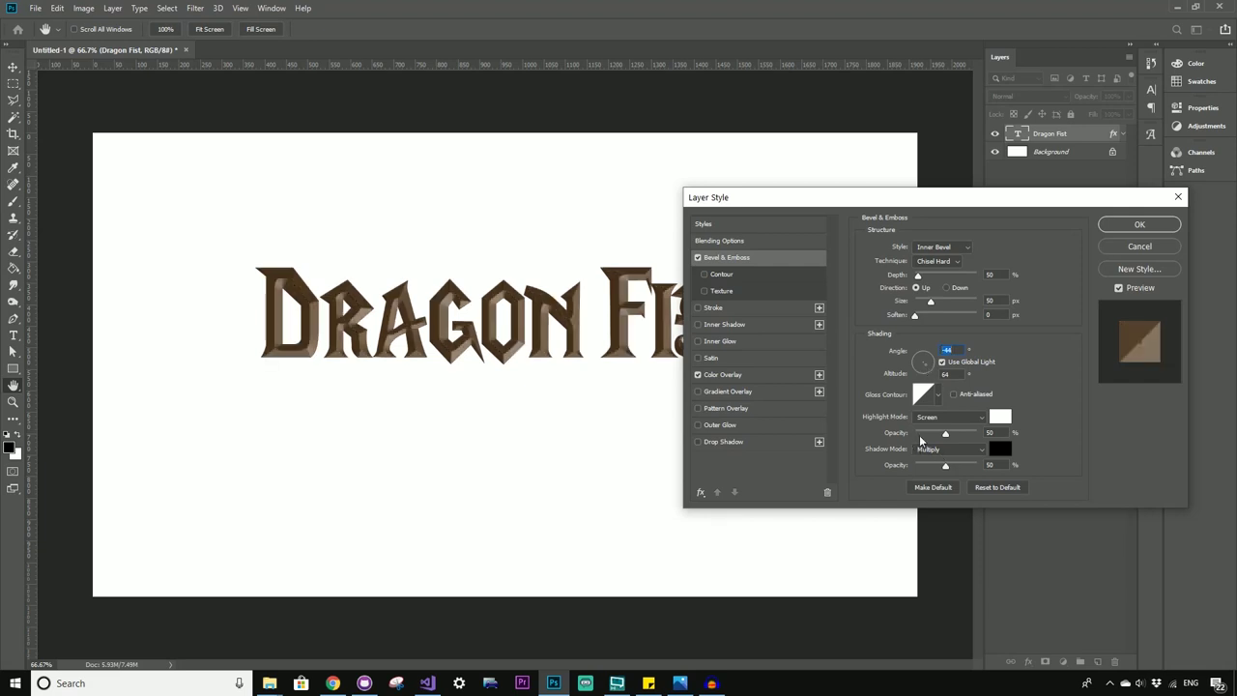
pyautogui.moveTo(947, 439); pyautogui.dragTo(988, 437)
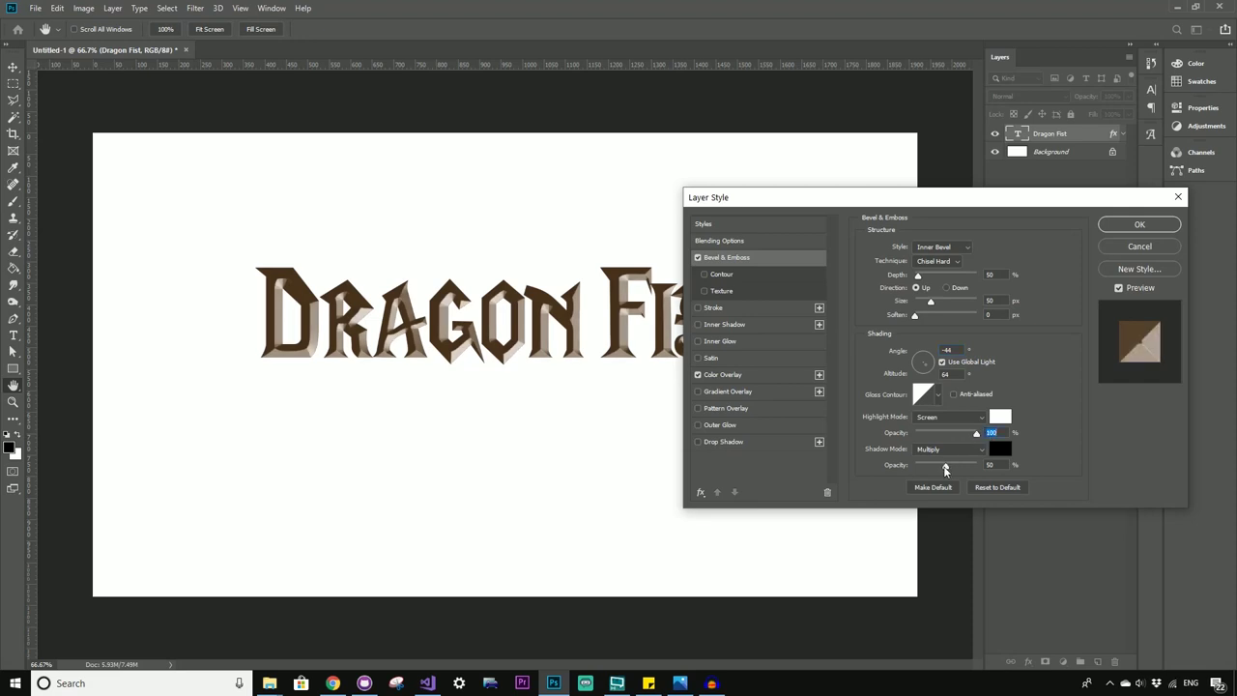
pyautogui.moveTo(945, 470)
pyautogui.mouseDown()
pyautogui.moveTo(913, 471)
pyautogui.moveTo(928, 469)
pyautogui.mouseUp()
pyautogui.click(950, 452)
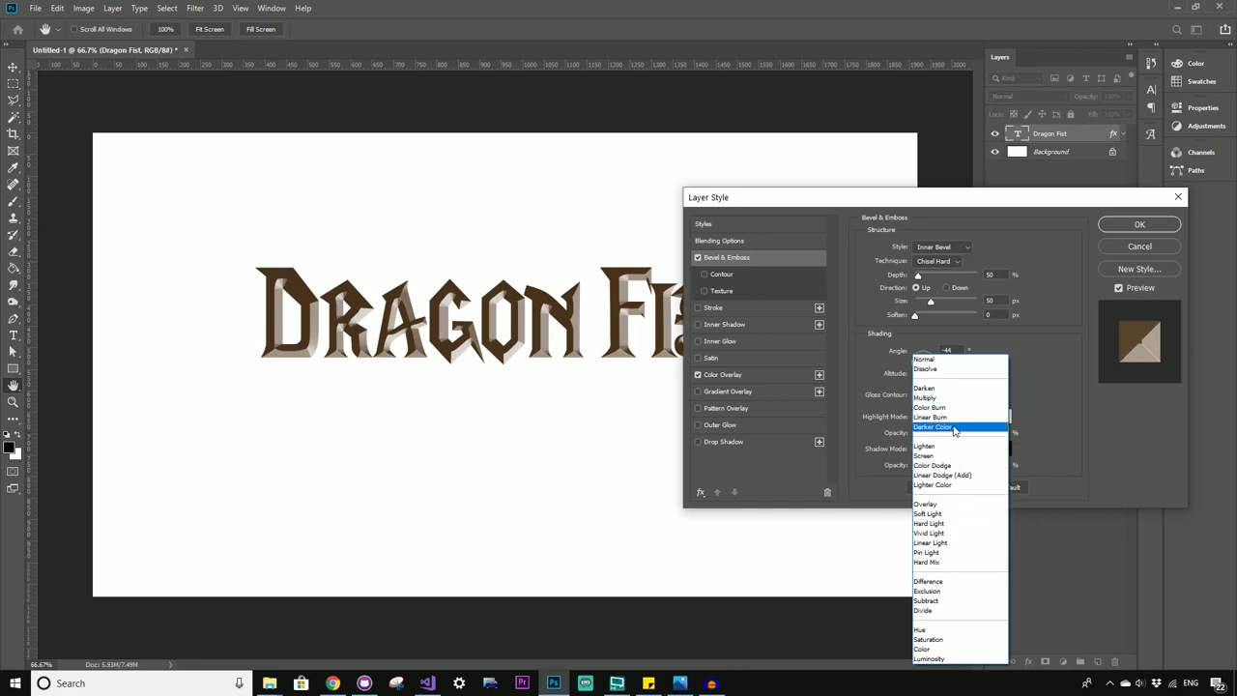
pyautogui.click(952, 418)
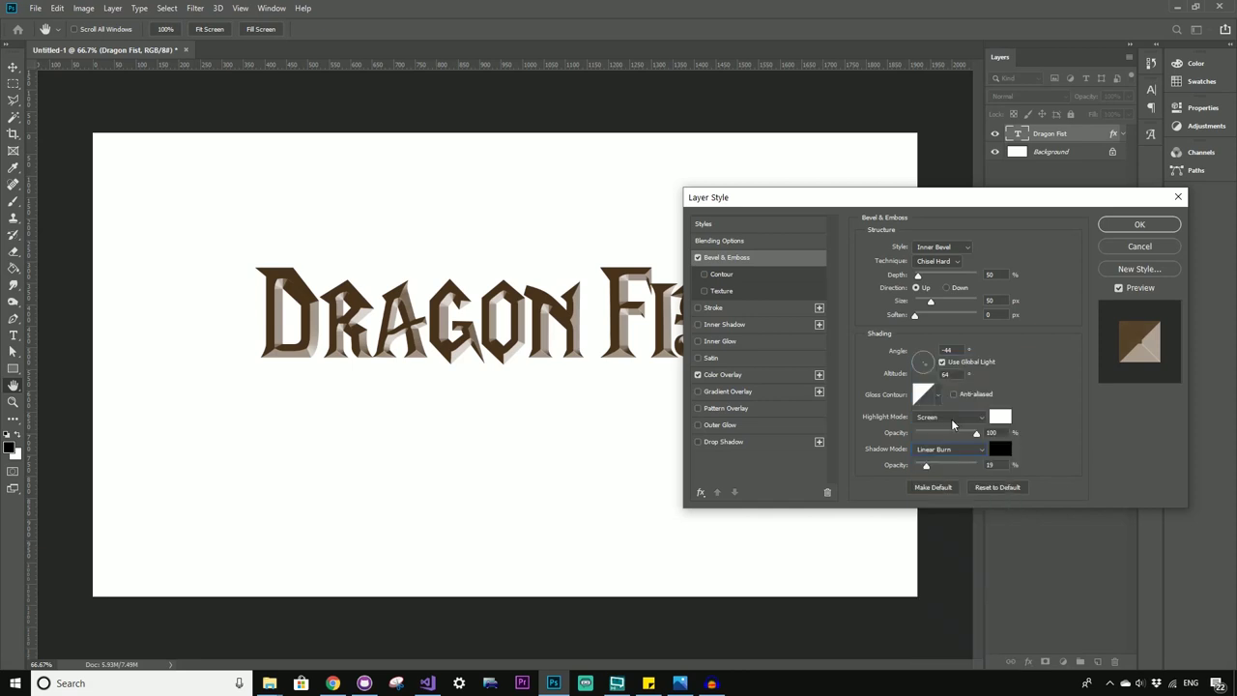
pyautogui.click(1138, 224)
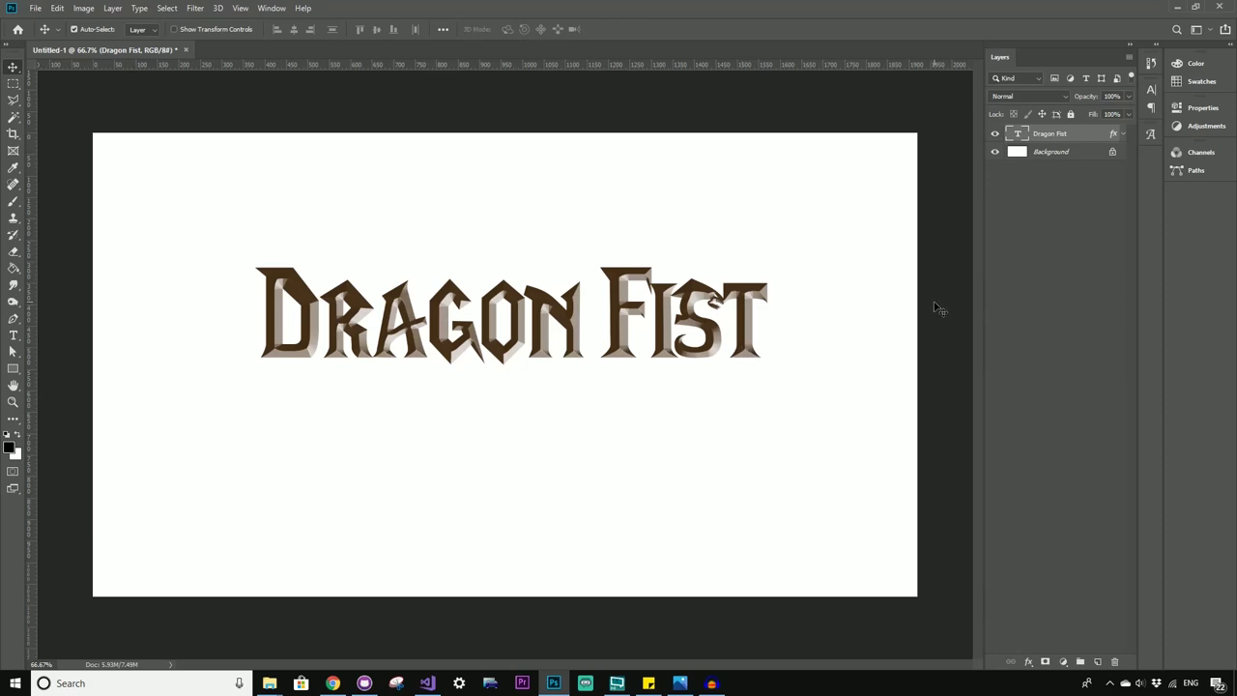
# Step: Fill the Background layer with black using the Paint Bucket tool
pyautogui.click(1060, 156)
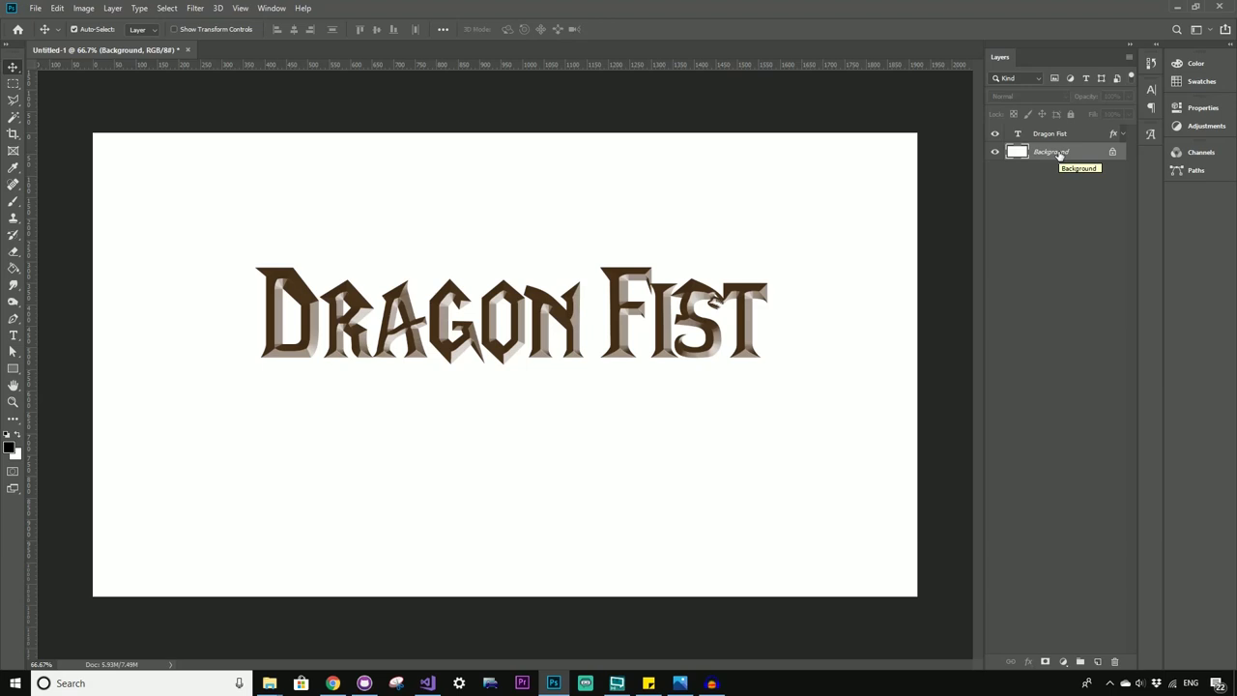
pyautogui.click(13, 269)
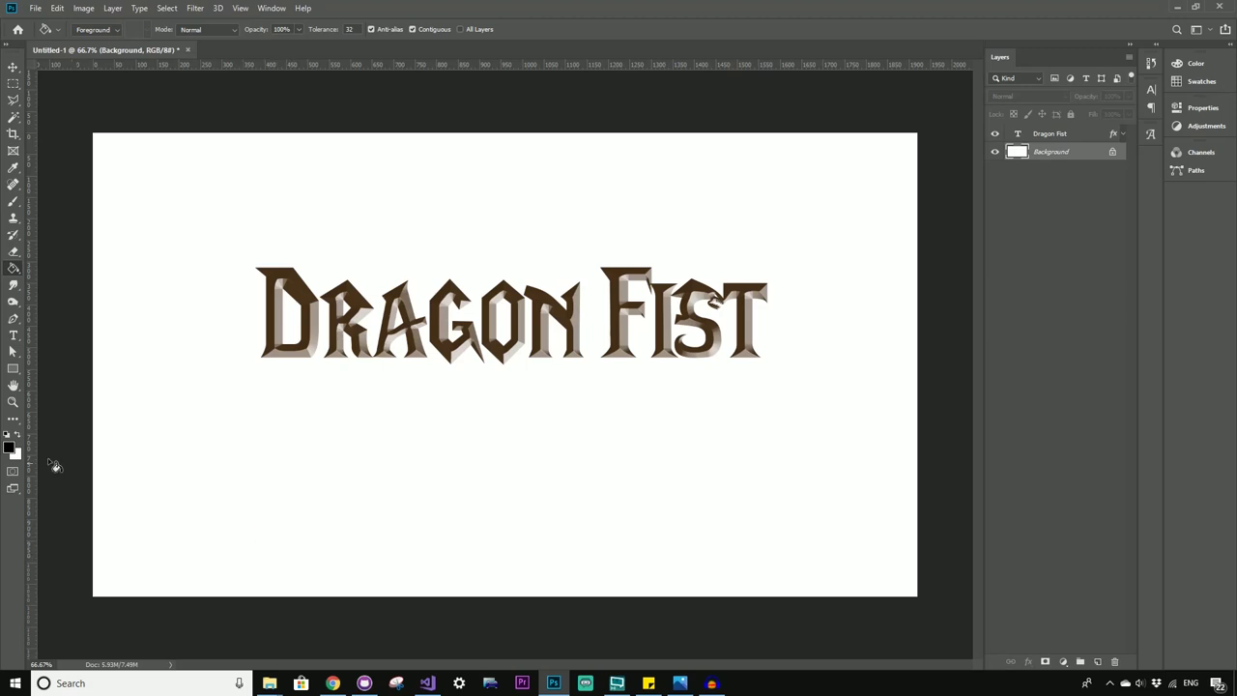
pyautogui.click(327, 478)
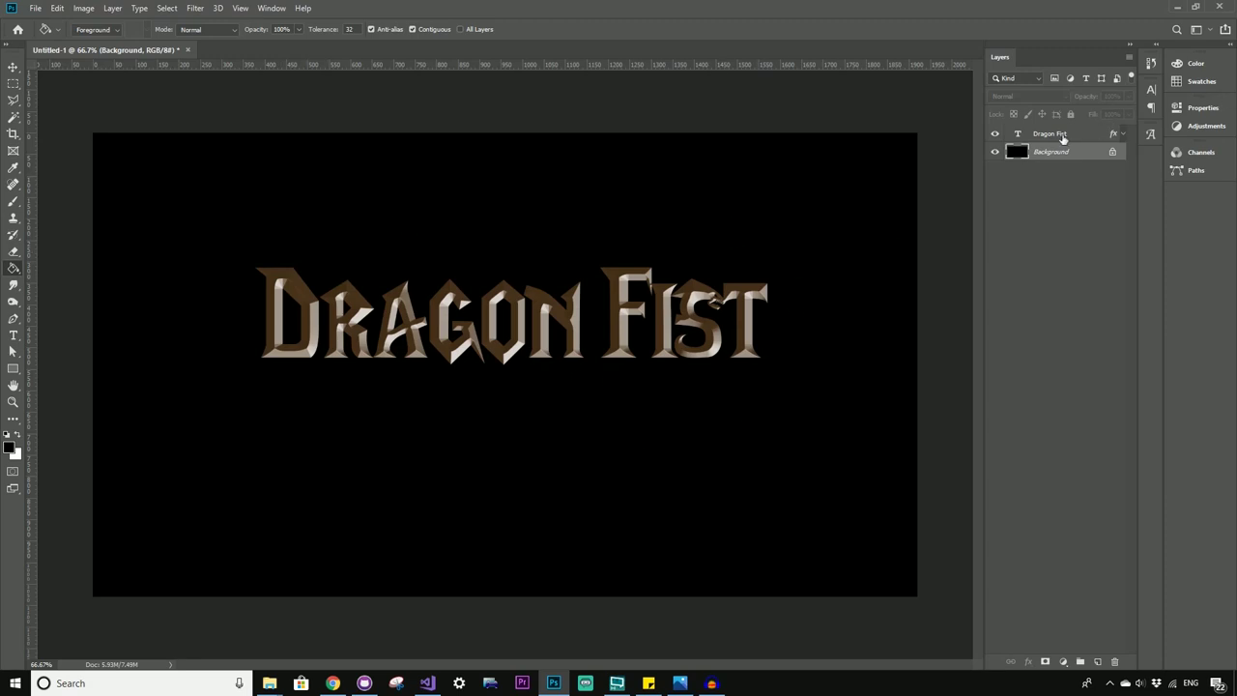
# Step: Add a Color Balance adjustment layer pushing the midtones toward yellow and red
pyautogui.click(1063, 139)
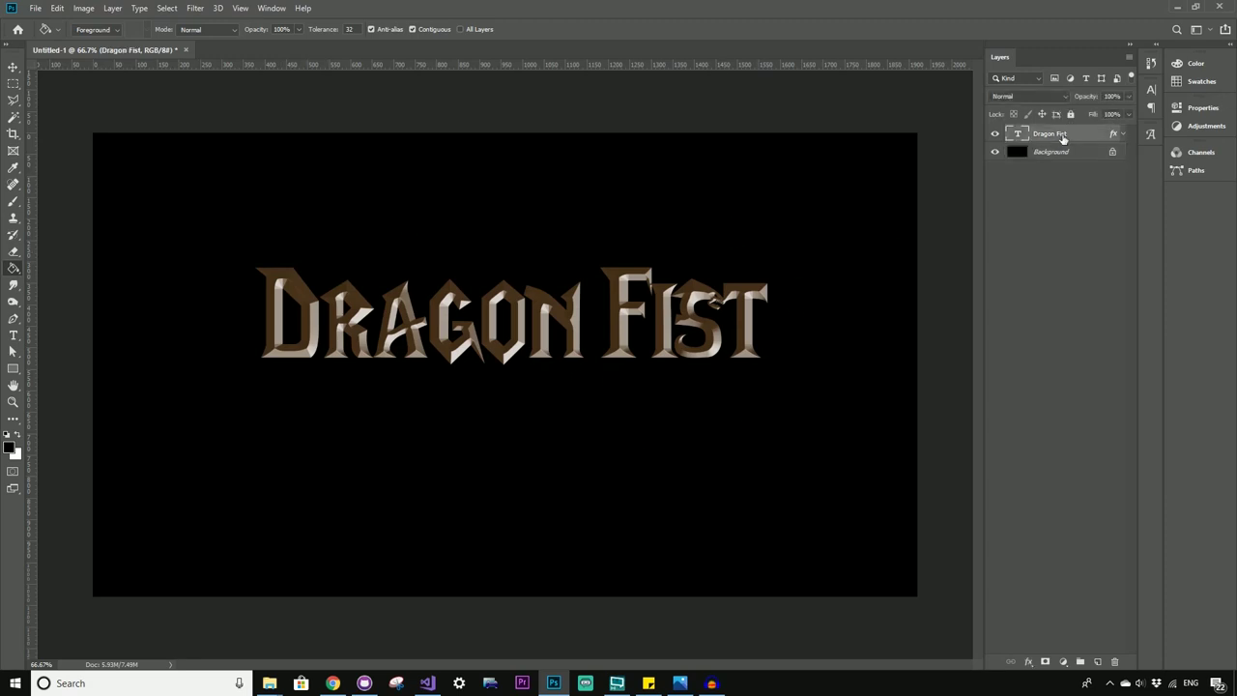
pyautogui.click(1198, 130)
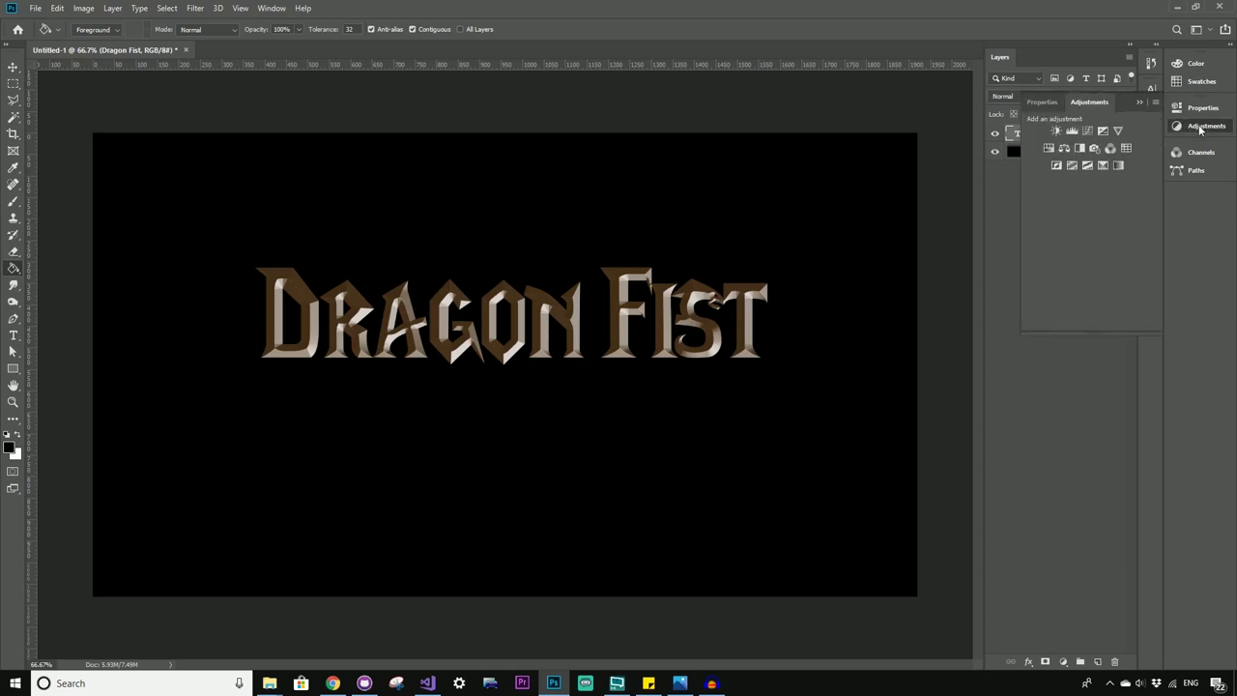
pyautogui.click(1064, 150)
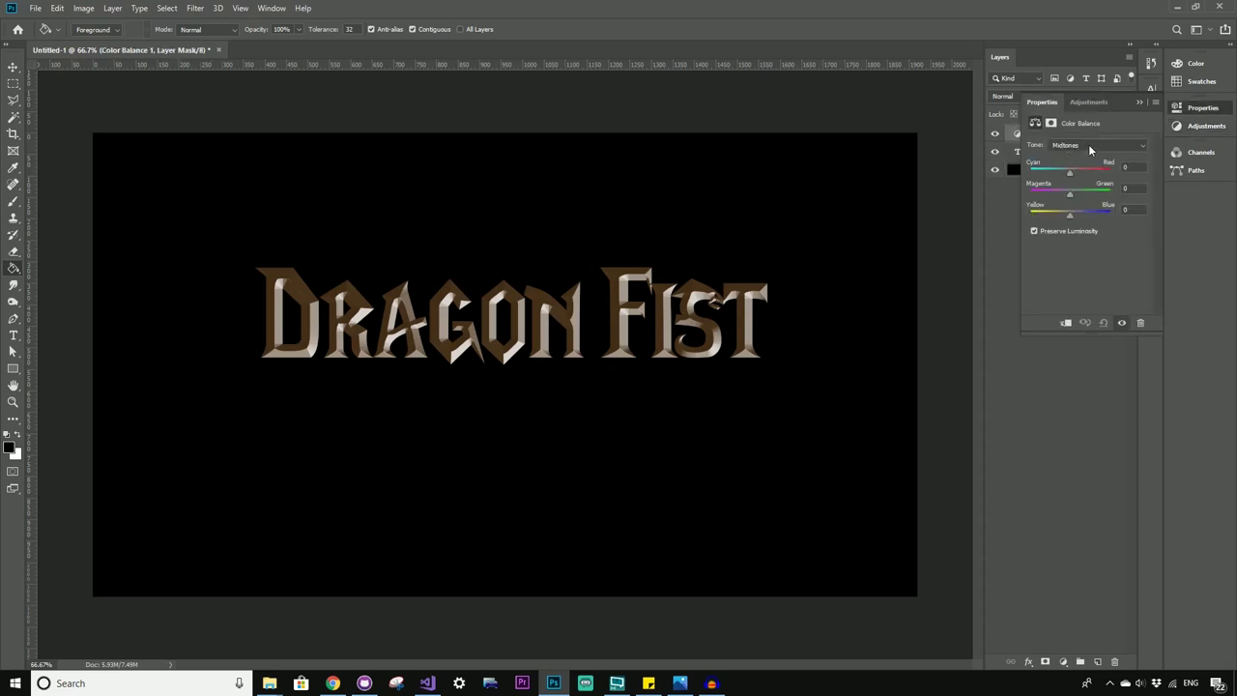
pyautogui.click(1089, 146)
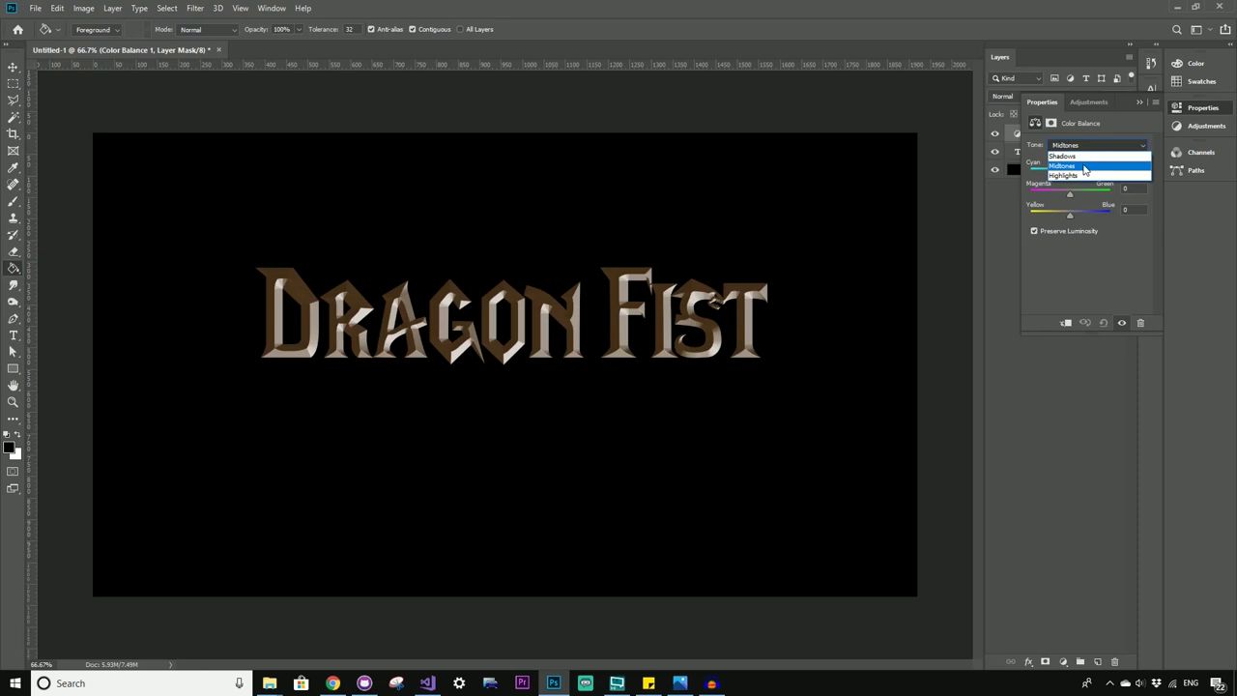
pyautogui.click(1084, 170)
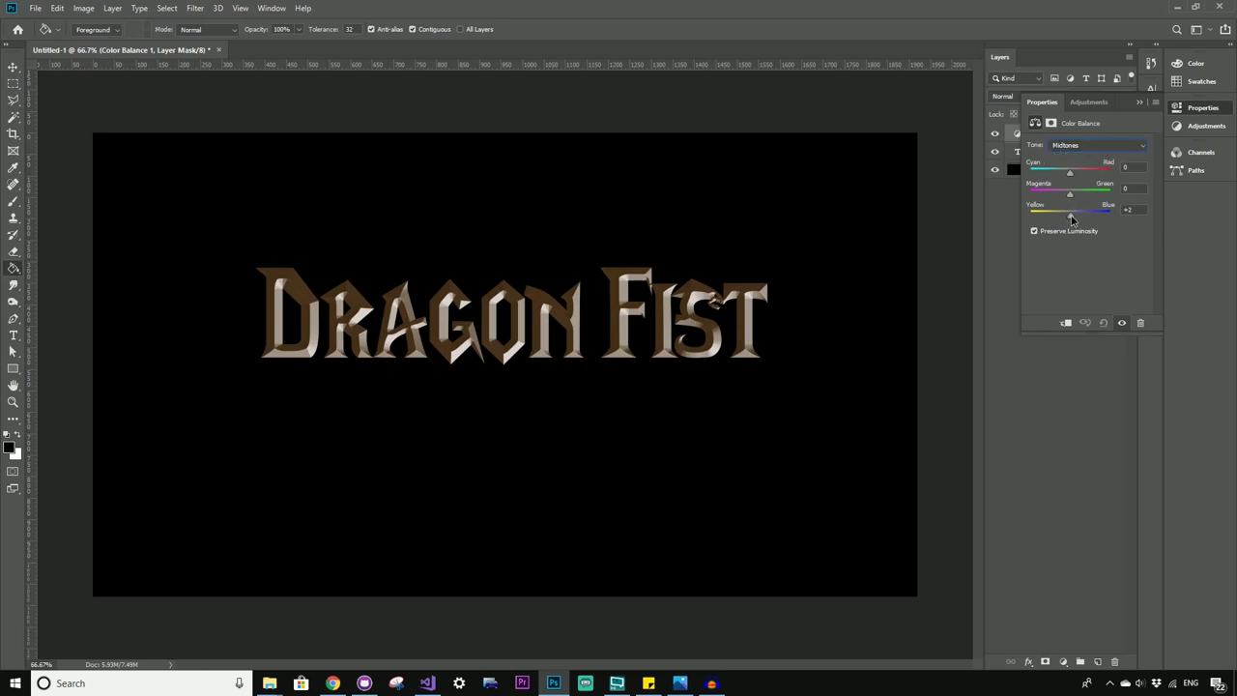
pyautogui.moveTo(1070, 219); pyautogui.dragTo(1020, 212)
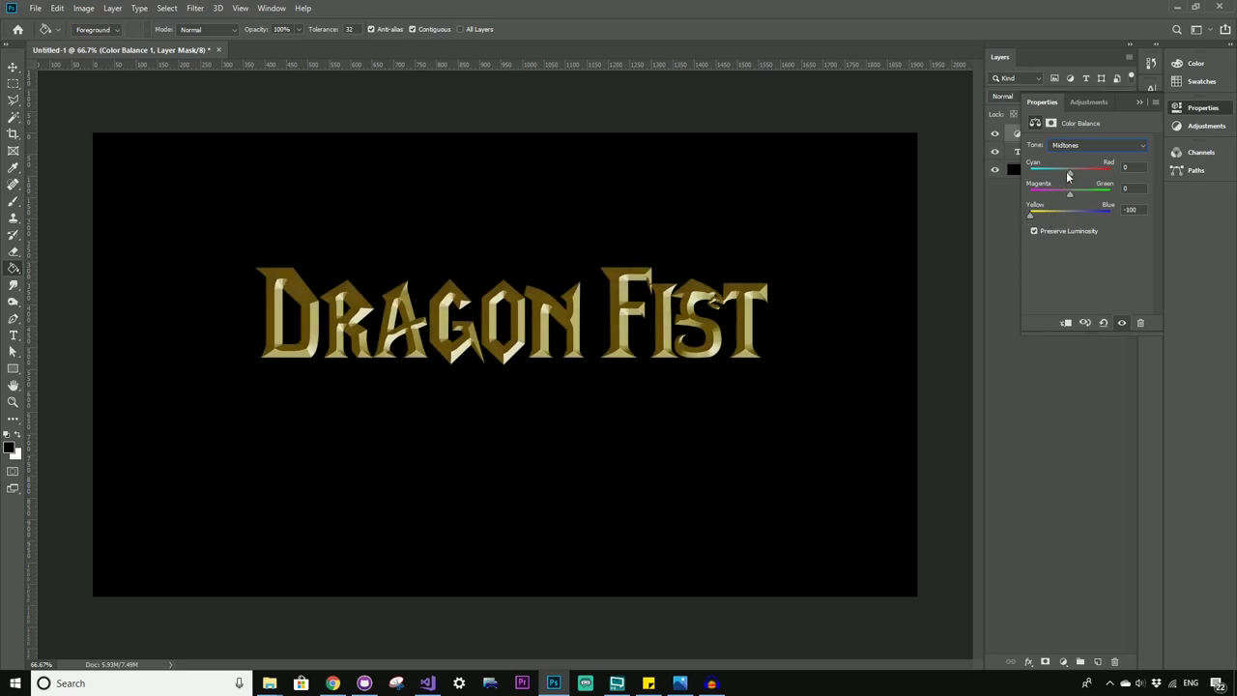
pyautogui.moveTo(1067, 176); pyautogui.dragTo(1112, 176)
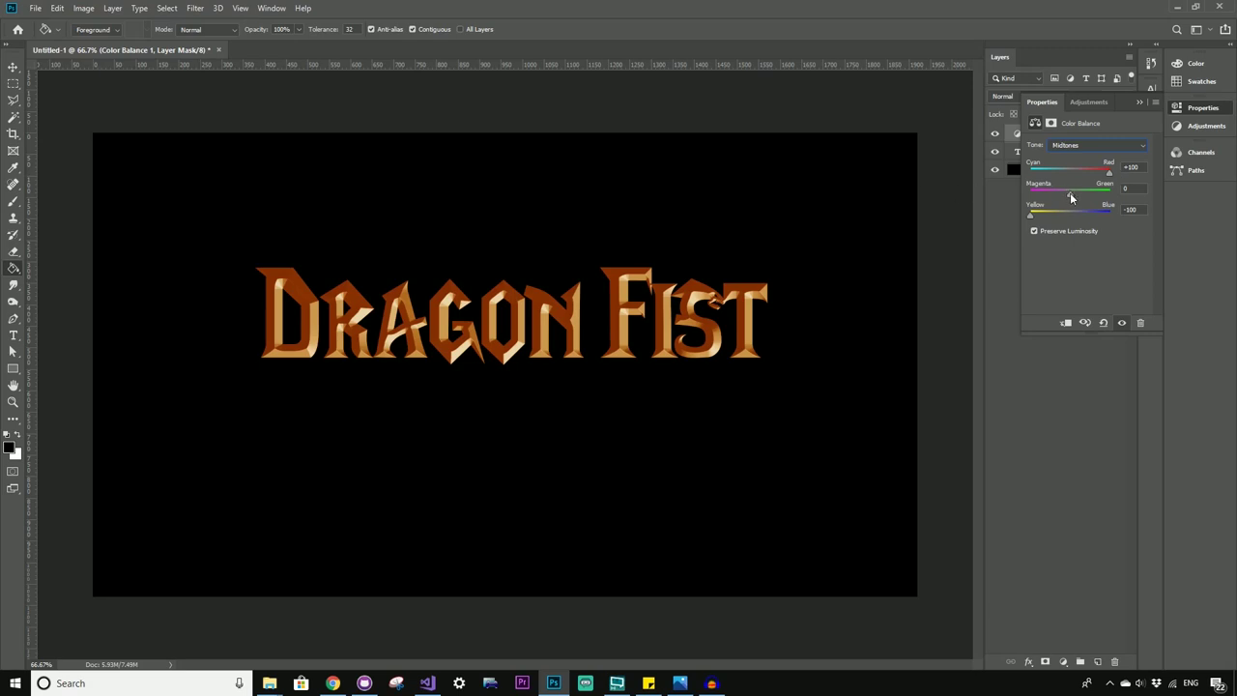
pyautogui.moveTo(1069, 198)
pyautogui.mouseDown()
pyautogui.moveTo(1085, 197)
pyautogui.moveTo(1063, 197)
pyautogui.mouseUp()
# Step: Push the Color Balance shadows fully toward yellow with a touch of red
pyautogui.click(1105, 144)
pyautogui.click(1101, 154)
pyautogui.moveTo(1070, 215); pyautogui.dragTo(1017, 216)
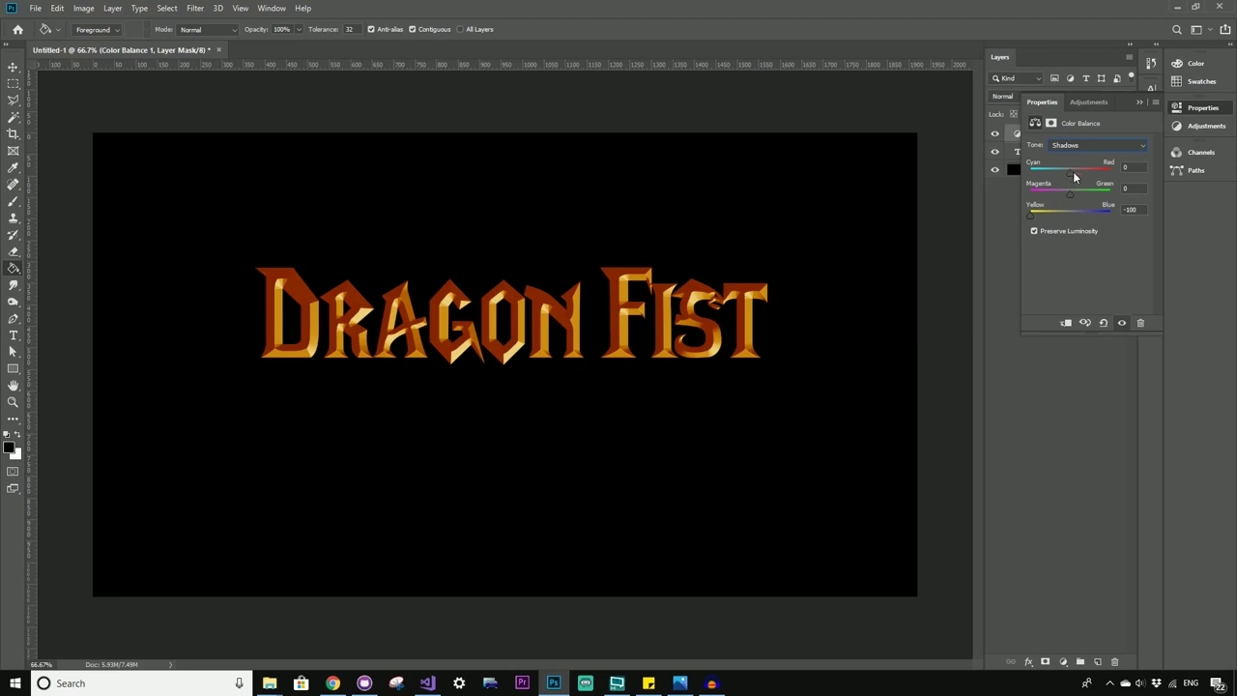
pyautogui.moveTo(1073, 170); pyautogui.dragTo(1076, 169)
# Step: Set the Color Balance highlights to Red +24 and Yellow −100, then collapse Properties
pyautogui.click(1100, 144)
pyautogui.click(1096, 175)
pyautogui.moveTo(1070, 213); pyautogui.dragTo(1028, 215)
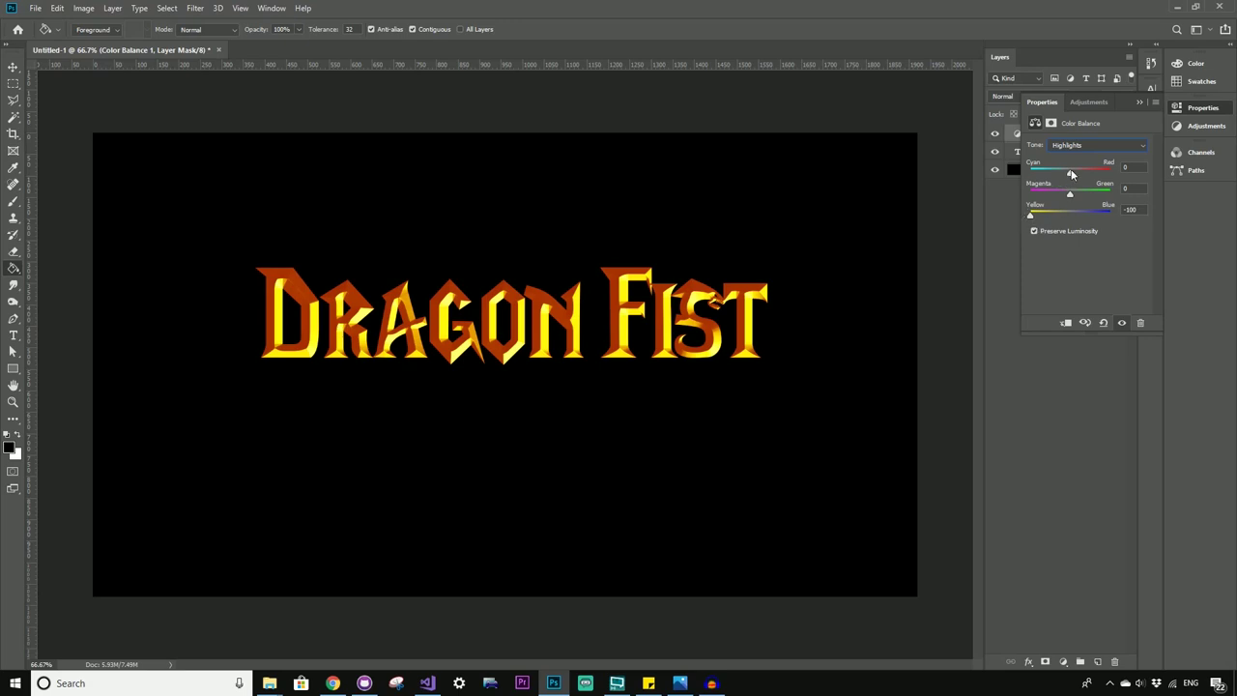
pyautogui.moveTo(1070, 171); pyautogui.dragTo(1079, 179)
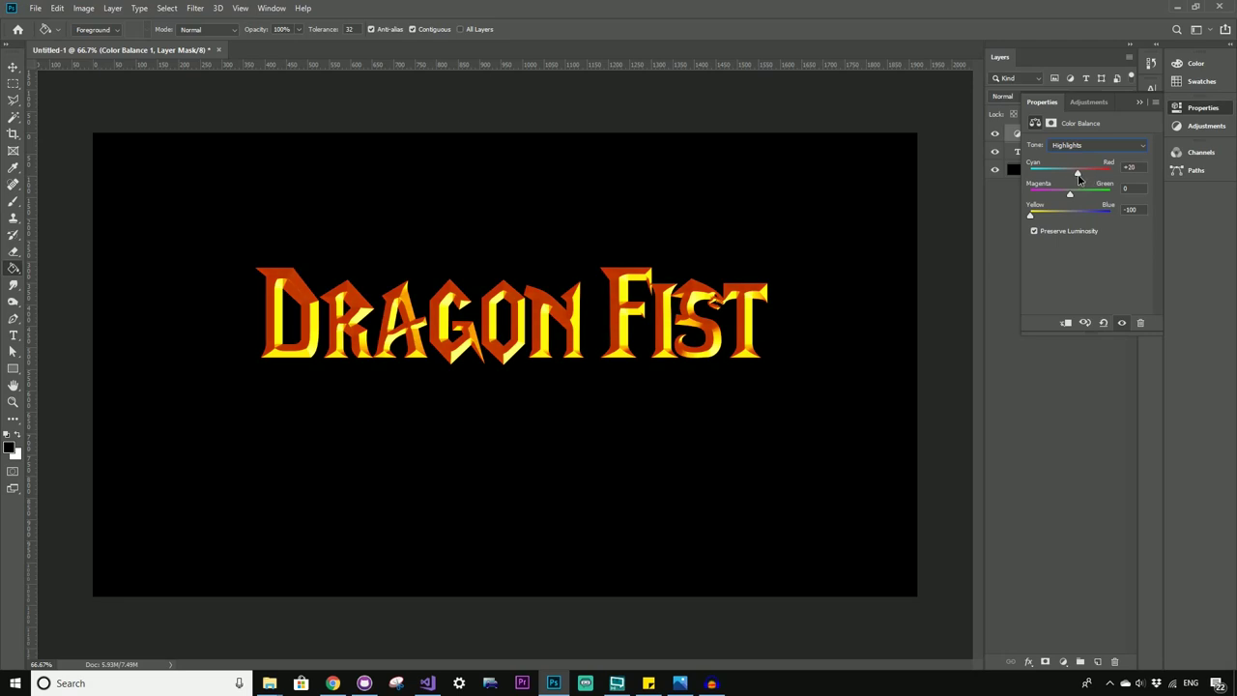
pyautogui.click(1141, 102)
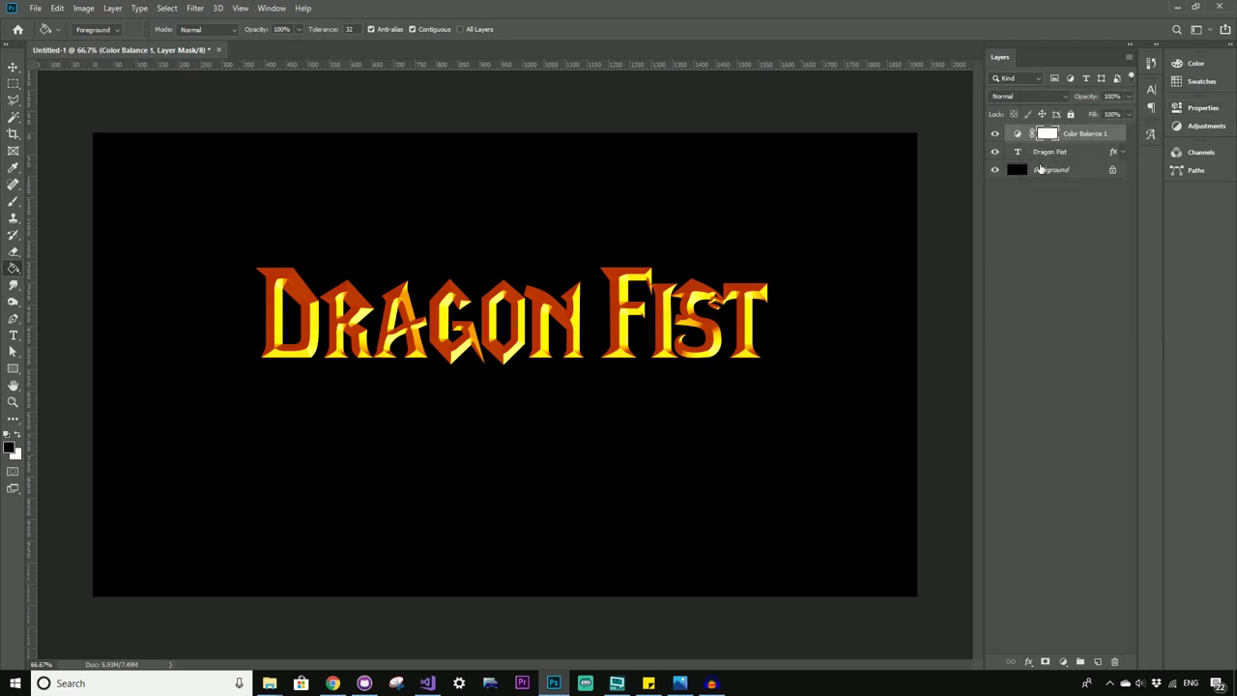
pyautogui.scroll(2, 665, 299)
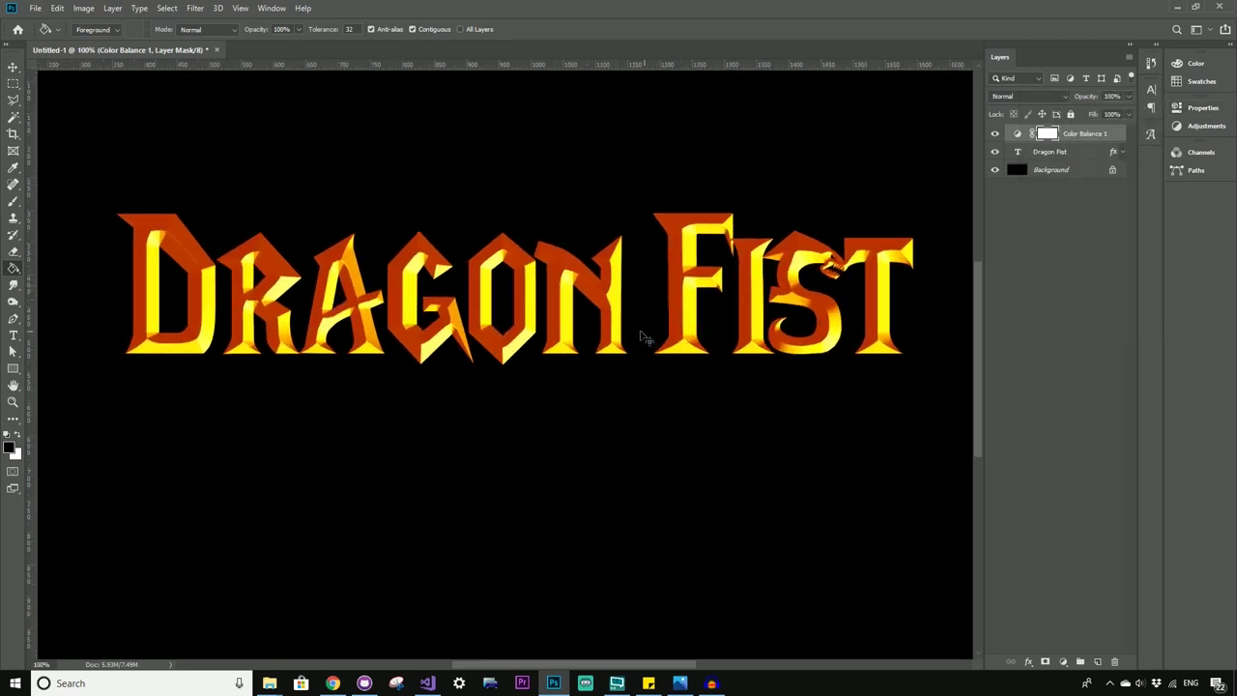
pyautogui.scroll(-2, 534, 343)
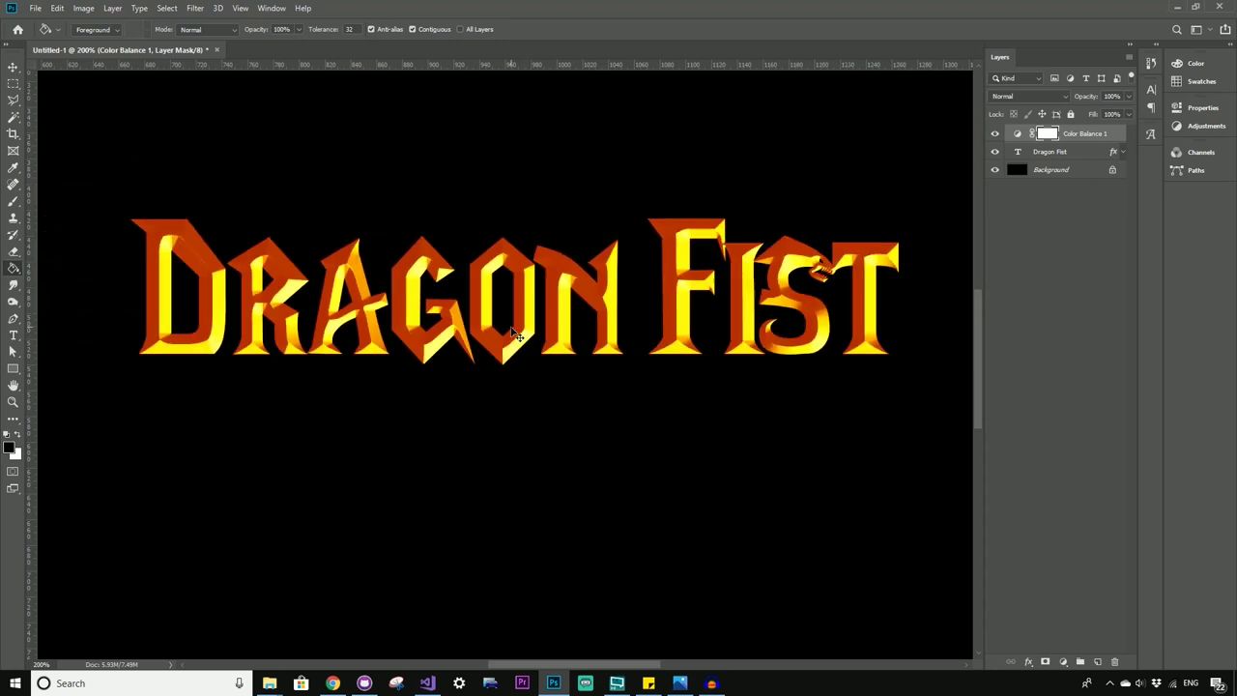
pyautogui.scroll(-1, 554, 356)
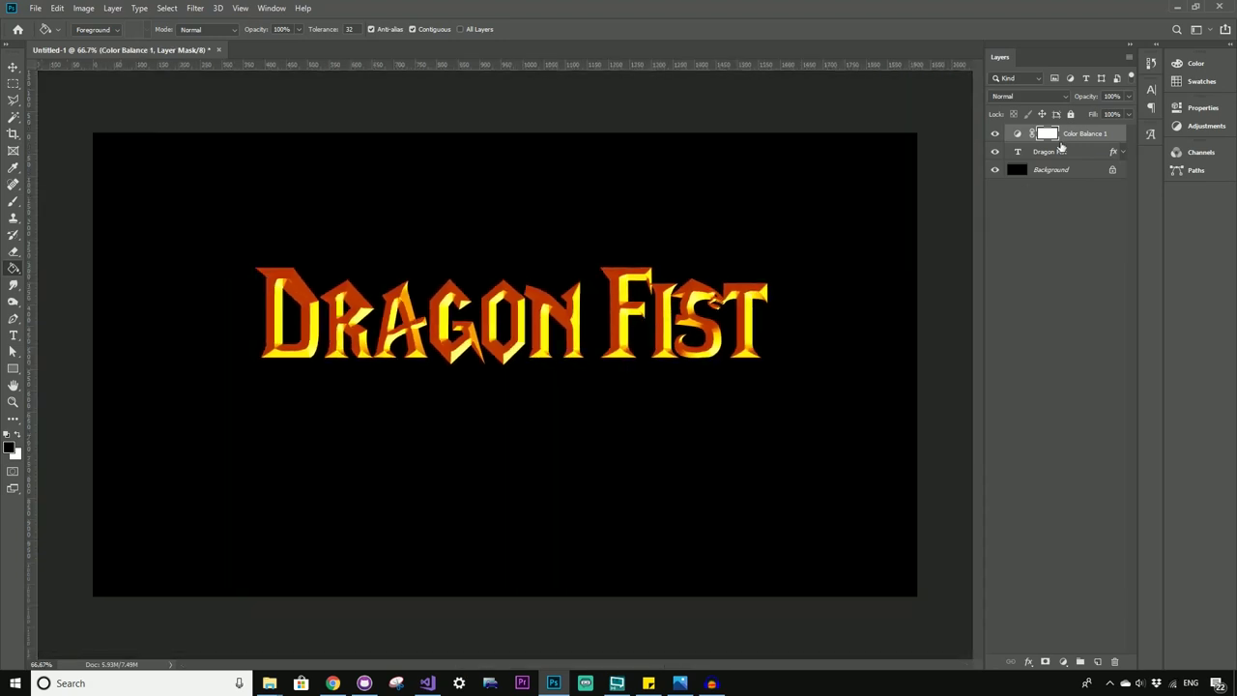
pyautogui.hotkey('ctrl', '1')
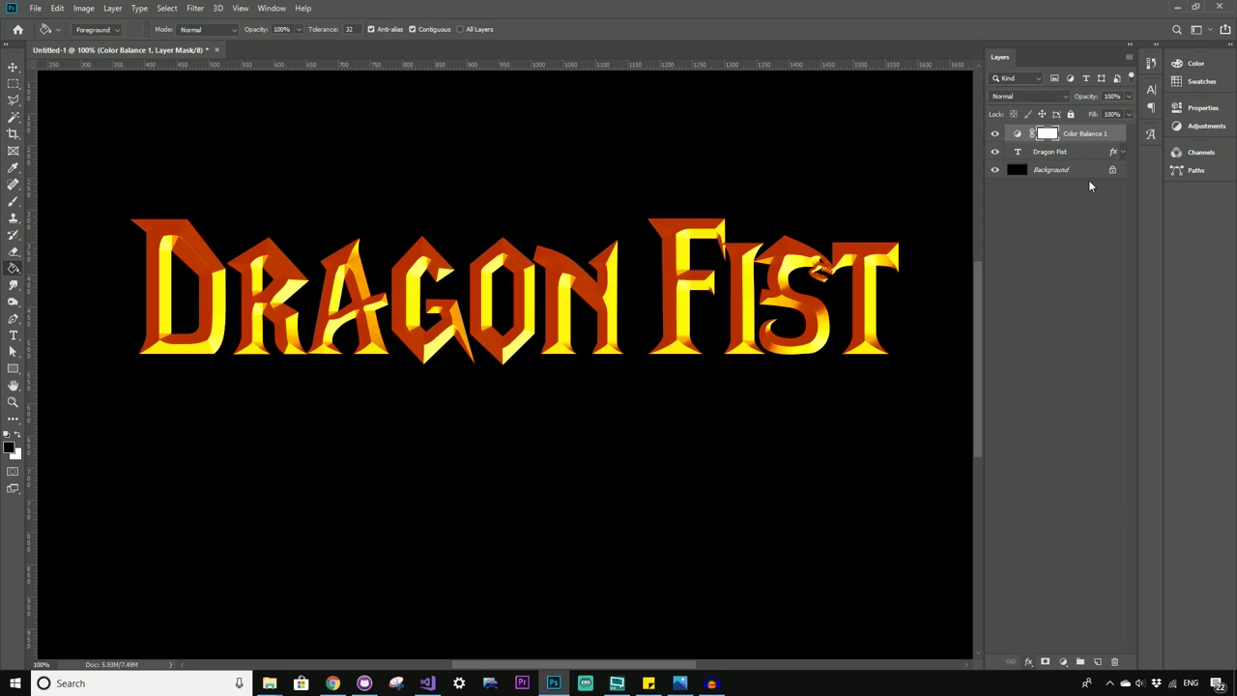
# Step: Add a Pattern Overlay with a rock texture pattern to the Dragon Fist title
pyautogui.click(1062, 153)
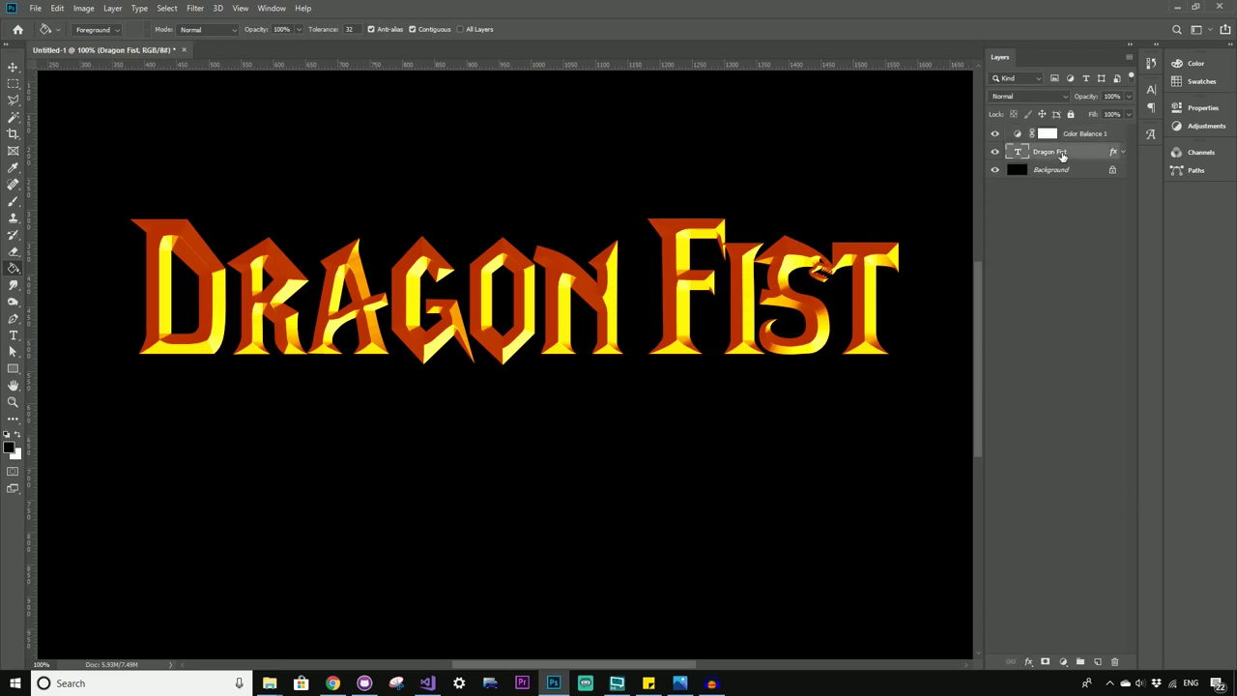
pyautogui.click(1028, 662)
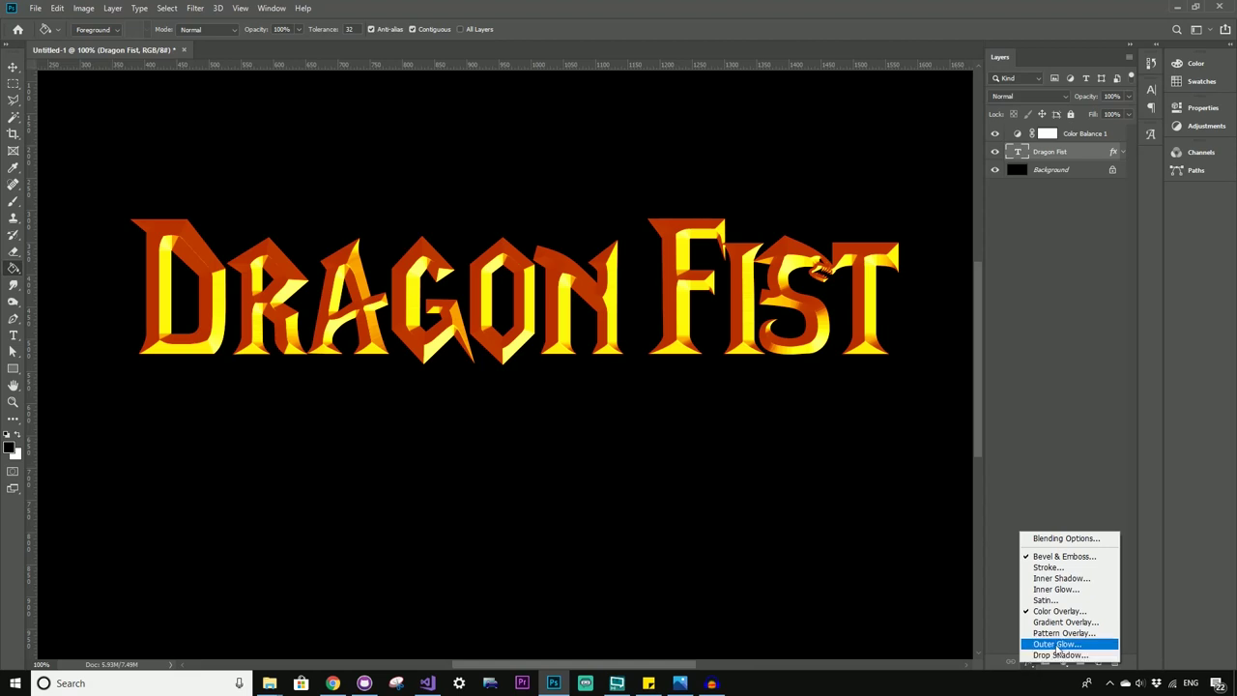
pyautogui.click(1060, 633)
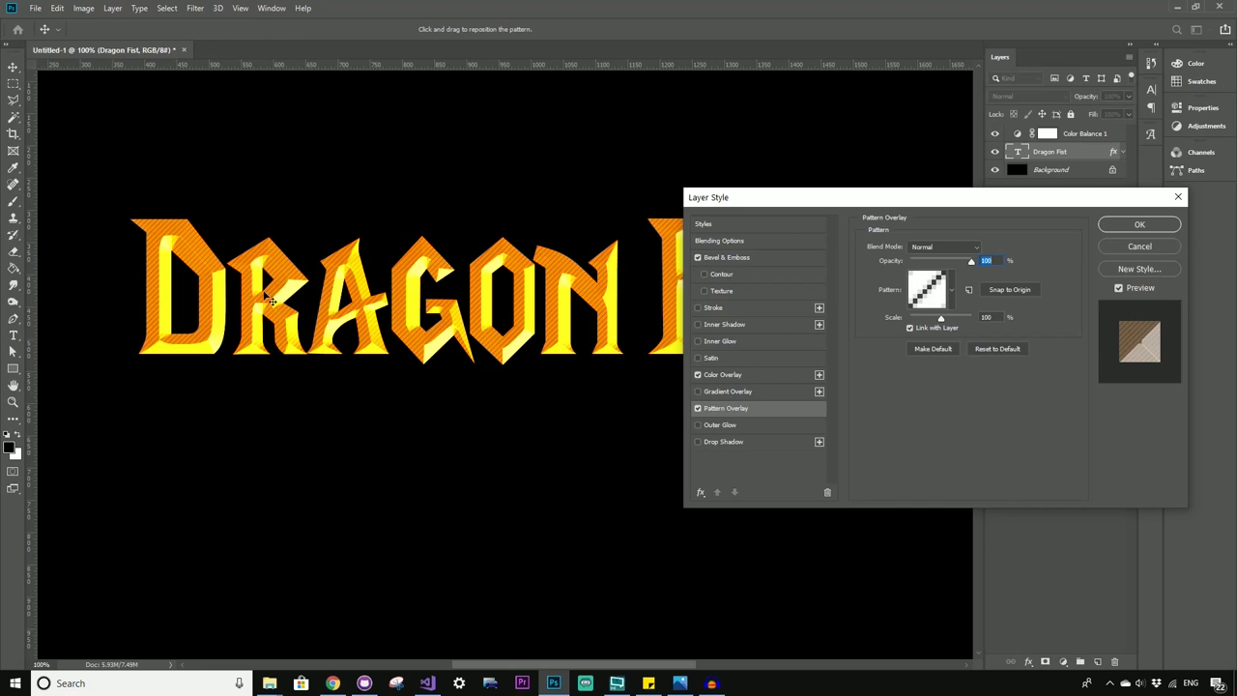
pyautogui.click(953, 292)
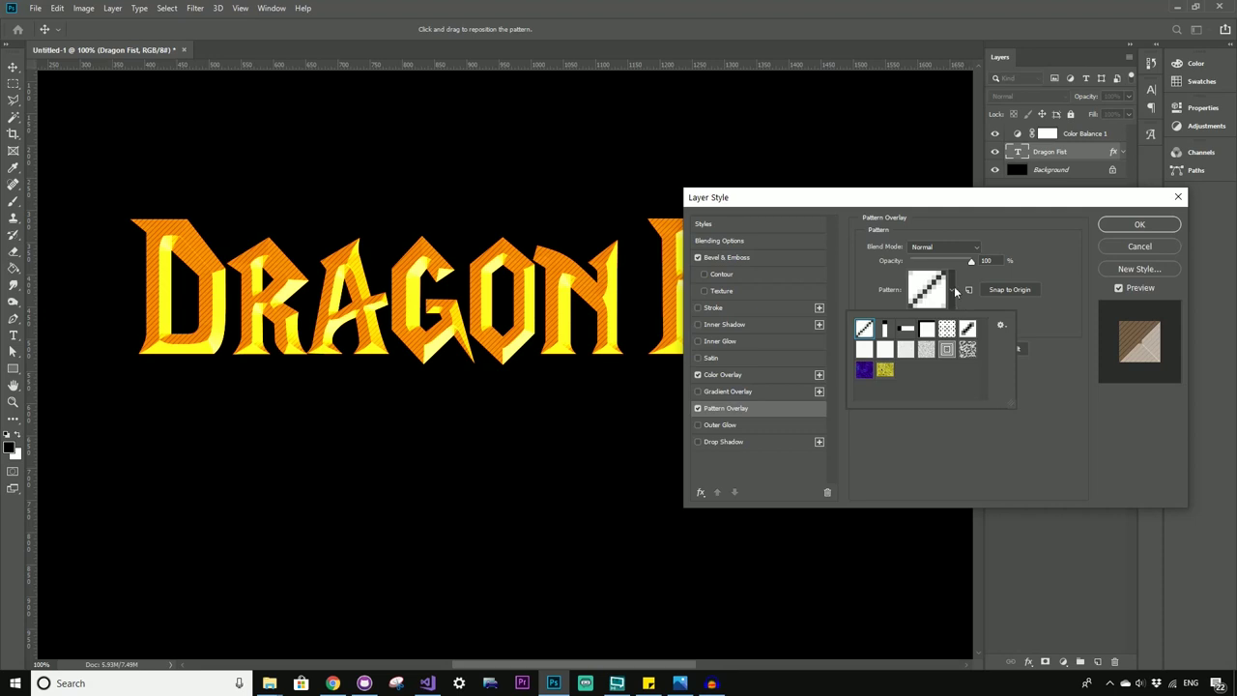
pyautogui.click(953, 292)
pyautogui.click(953, 291)
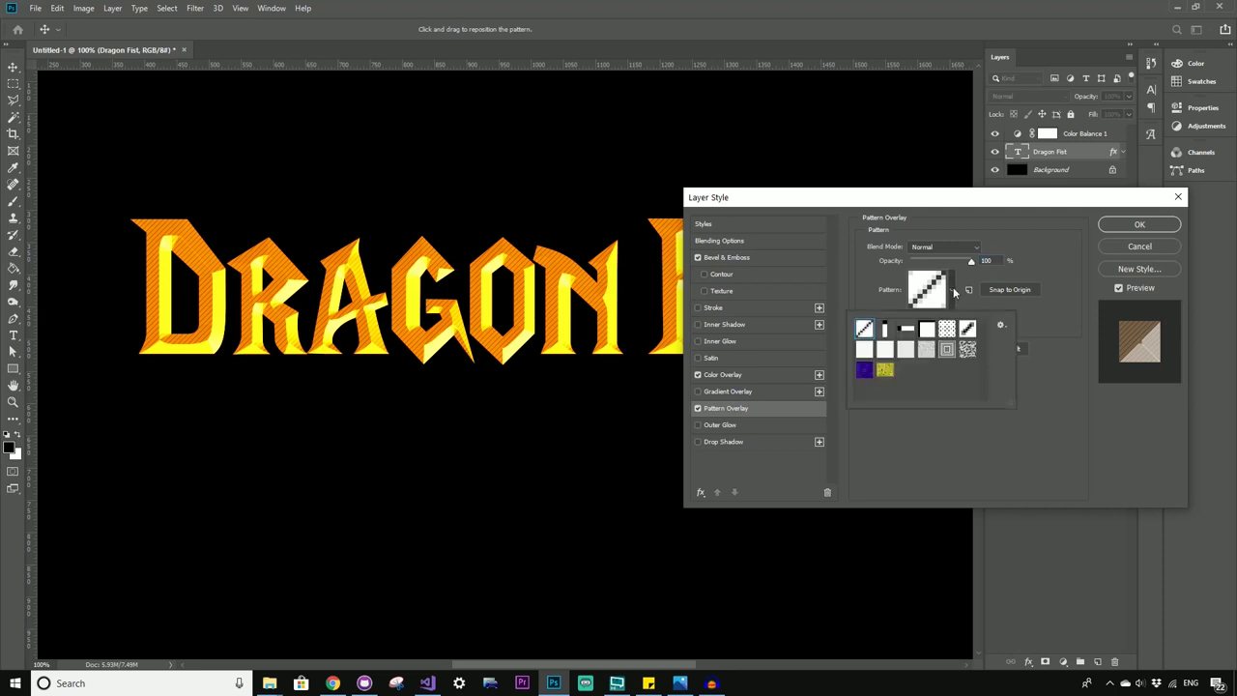
pyautogui.click(967, 349)
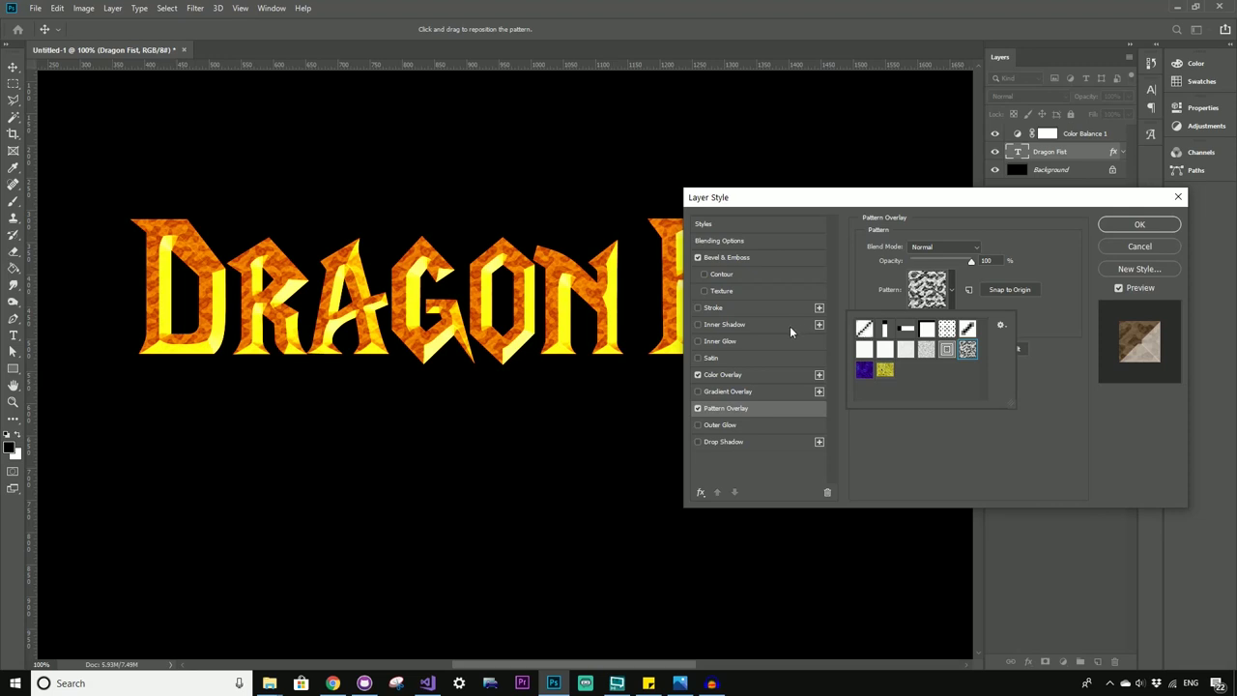
# Step: Load the Texture Fill 2 pattern set and use its first swatch for the overlay
pyautogui.click(1002, 327)
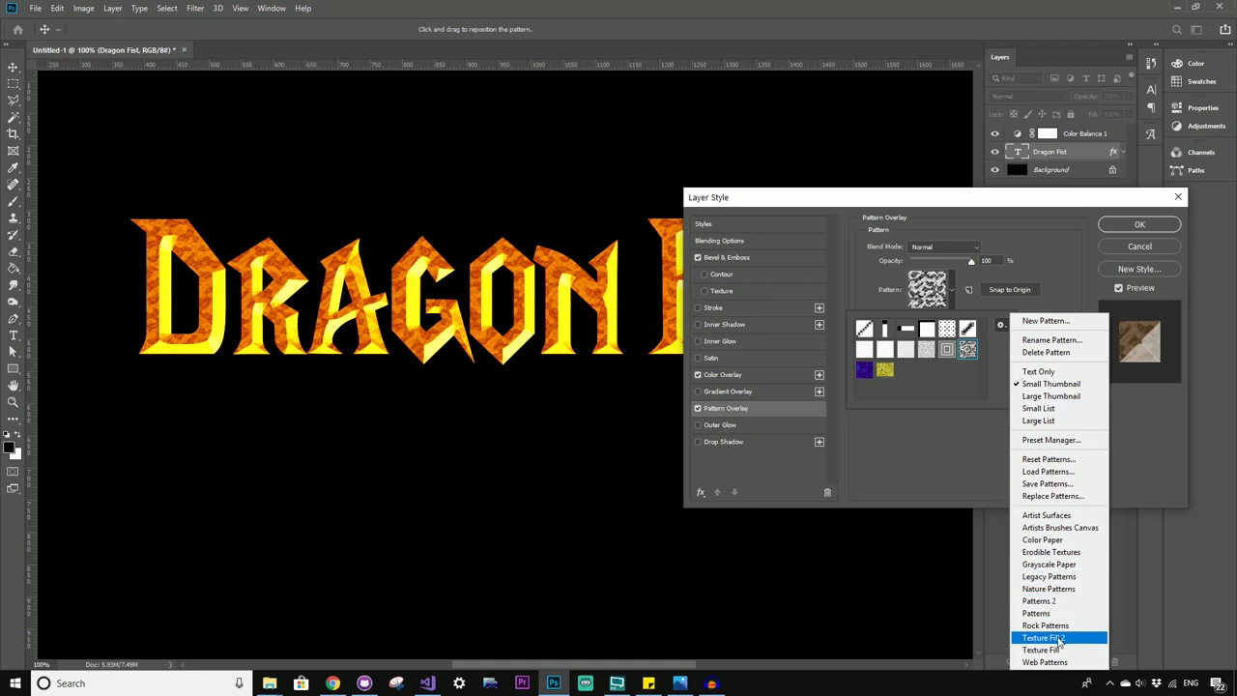
pyautogui.click(1061, 639)
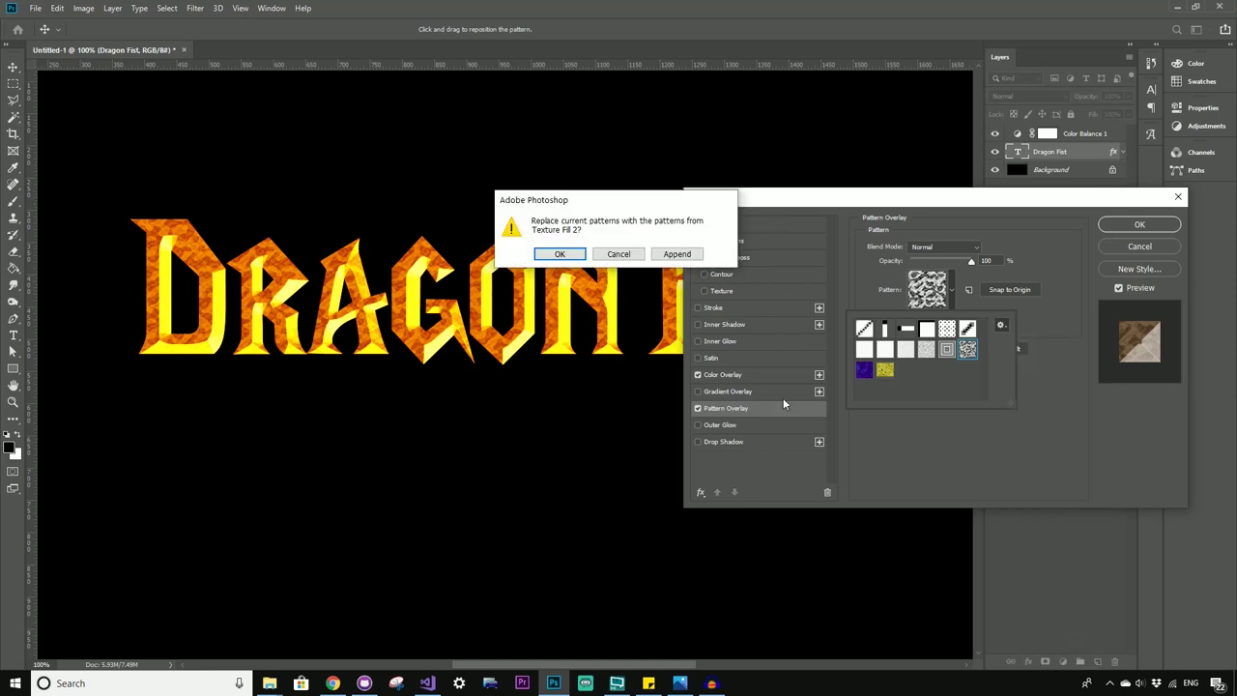
pyautogui.click(568, 256)
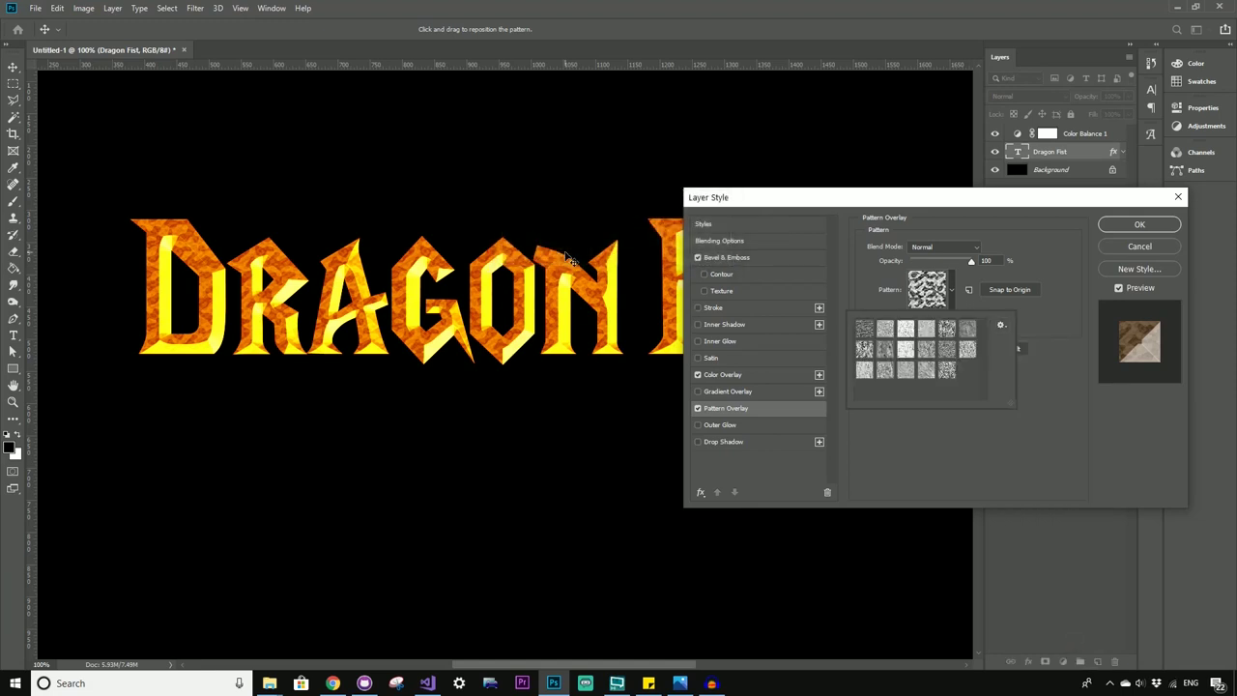
pyautogui.click(887, 328)
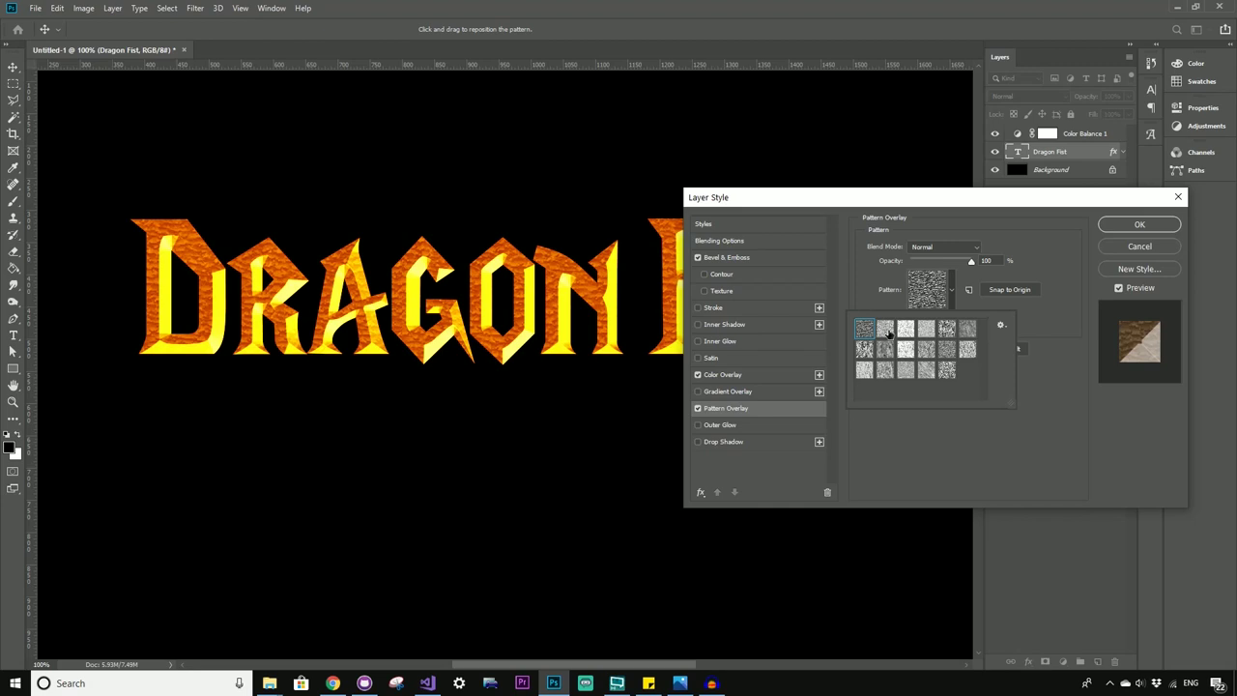
pyautogui.click(916, 330)
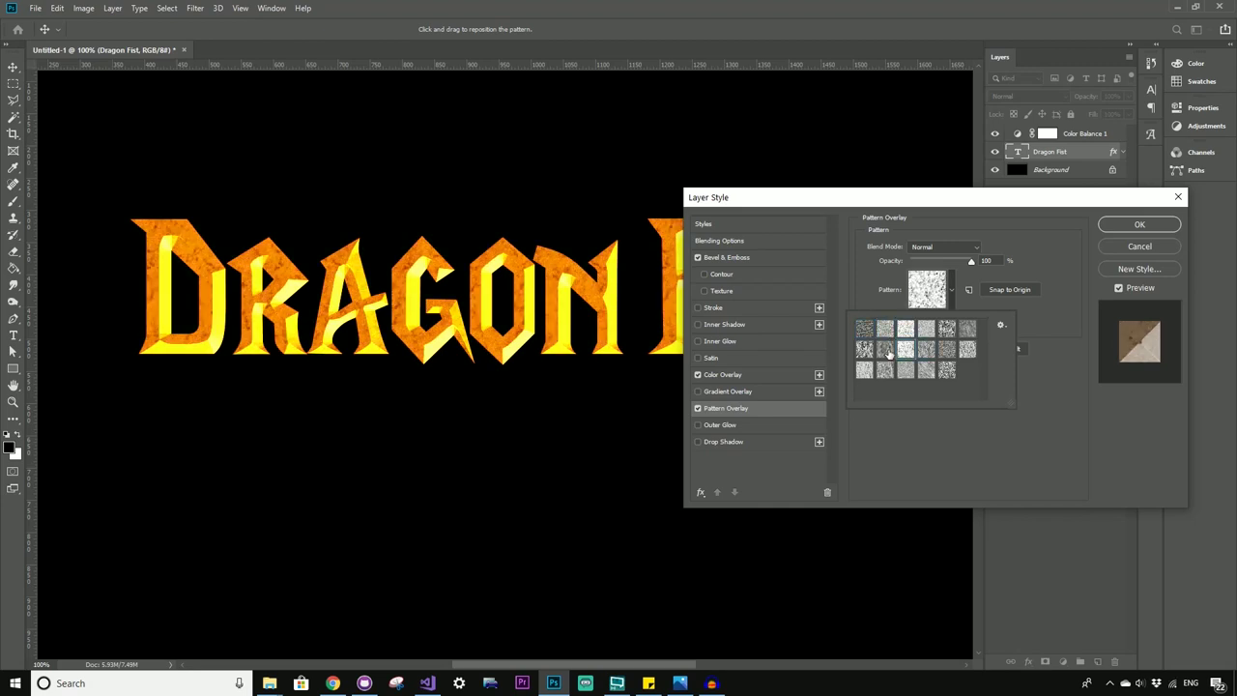
pyautogui.click(864, 350)
pyautogui.click(863, 329)
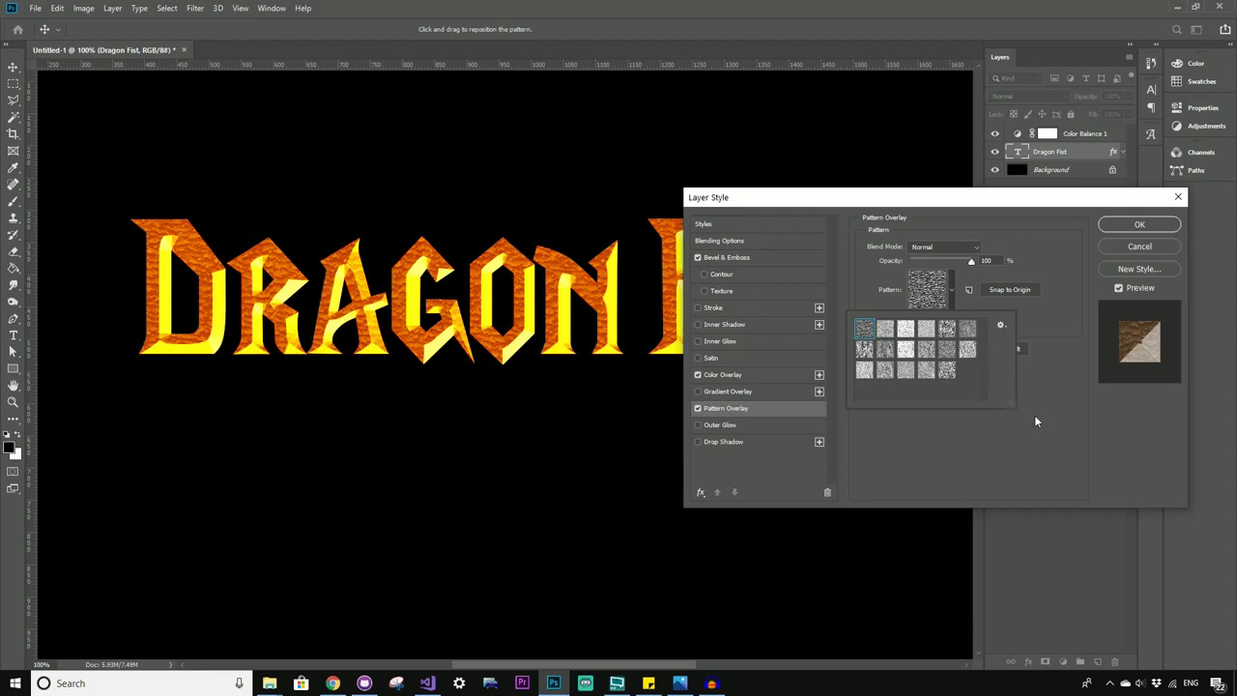
pyautogui.click(1053, 381)
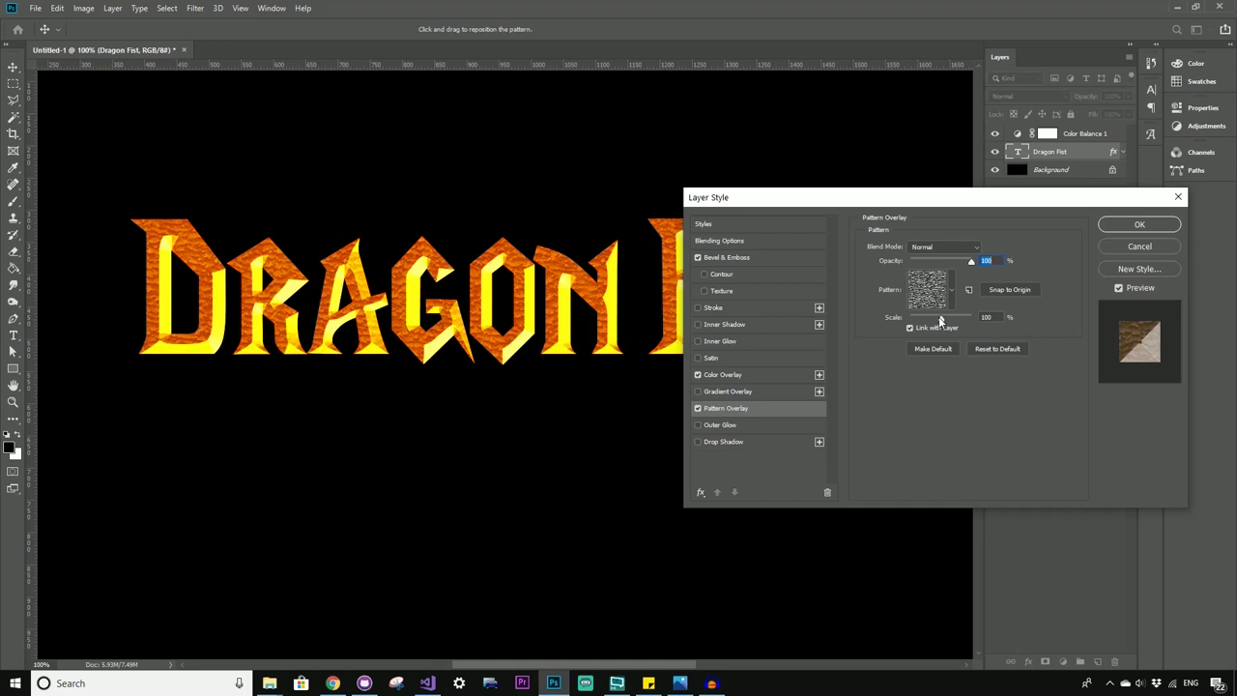
# Step: Set the Pattern Overlay scale to about 49% and opacity to about 50%, then apply the style
pyautogui.moveTo(940, 320); pyautogui.dragTo(926, 321)
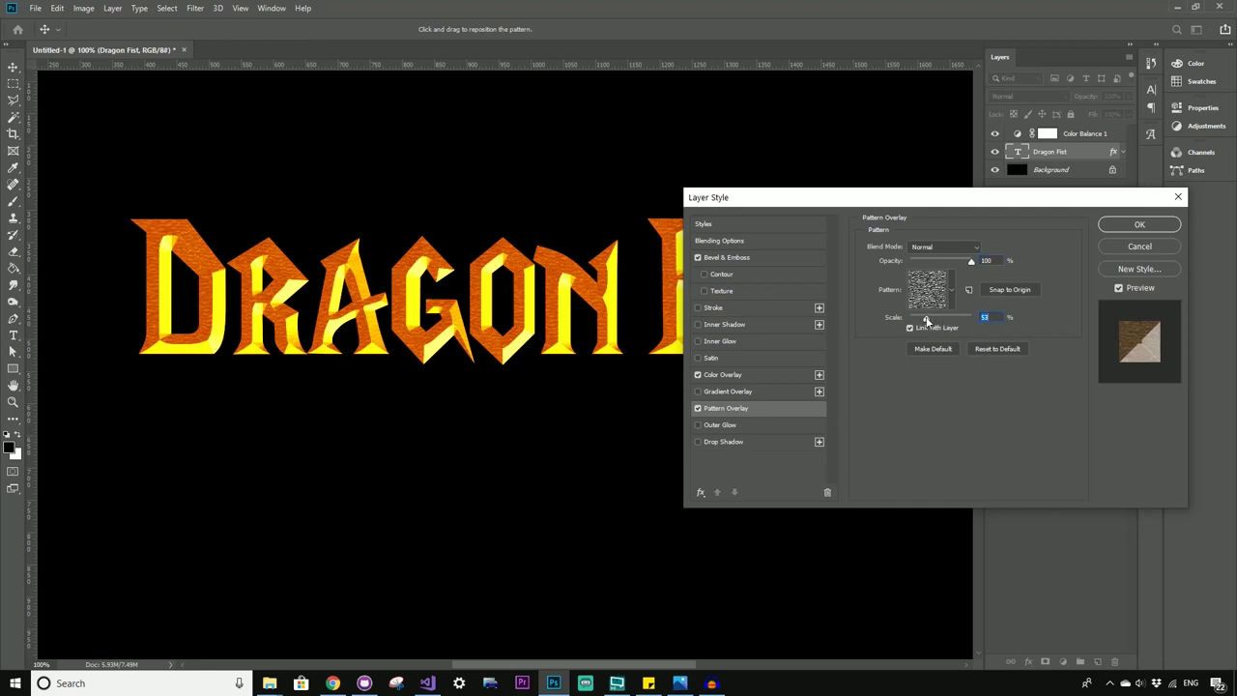
pyautogui.moveTo(926, 320); pyautogui.dragTo(922, 322)
pyautogui.moveTo(970, 261); pyautogui.dragTo(938, 264)
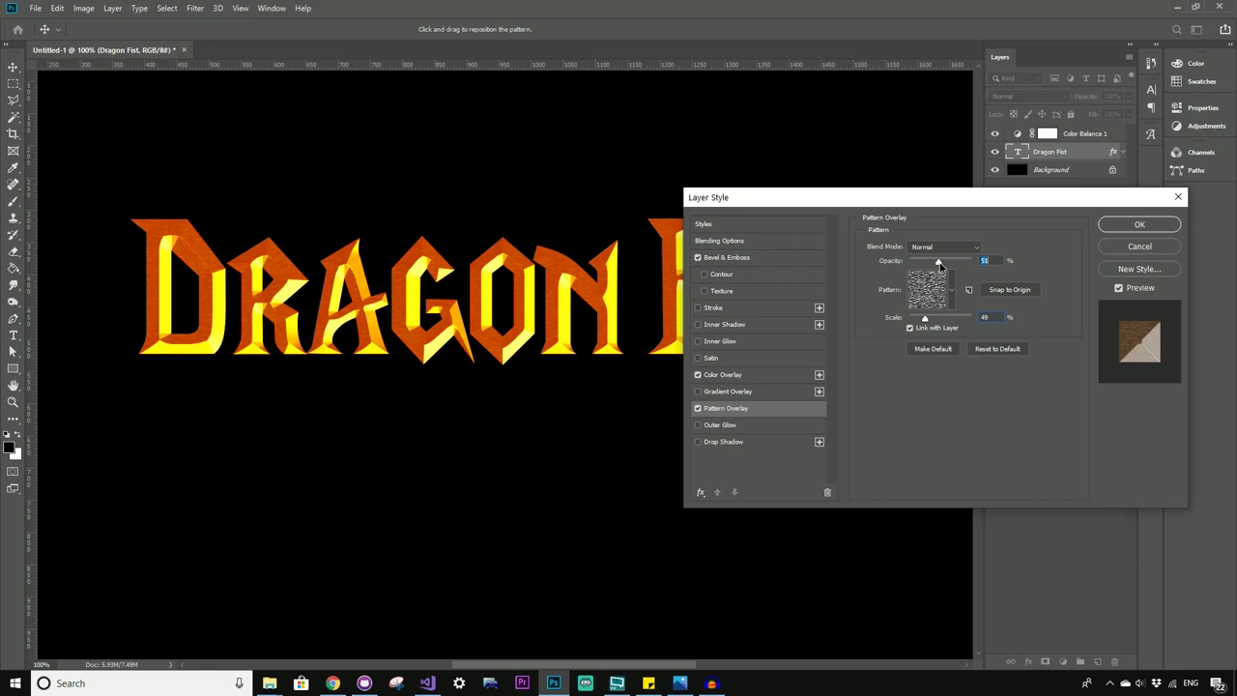
pyautogui.click(1140, 226)
pyautogui.hotkey('ctrl', '-')
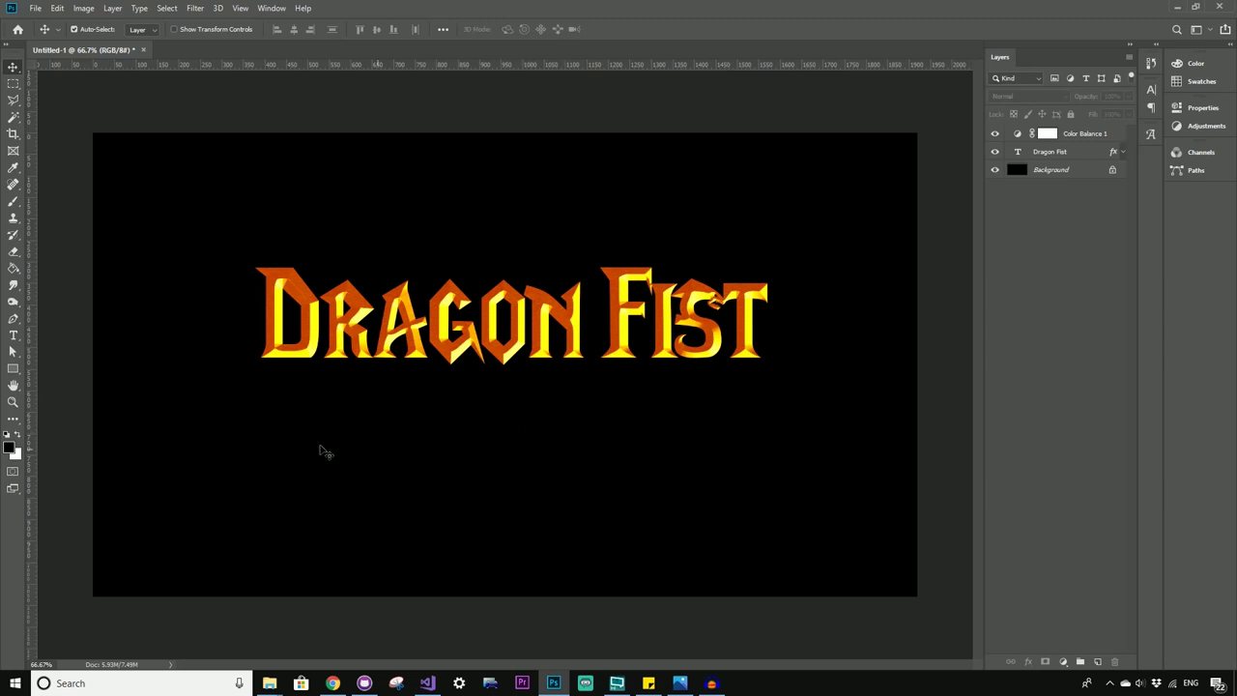
# Step: Select the Type tool and set the text colour to white
pyautogui.click(12, 337)
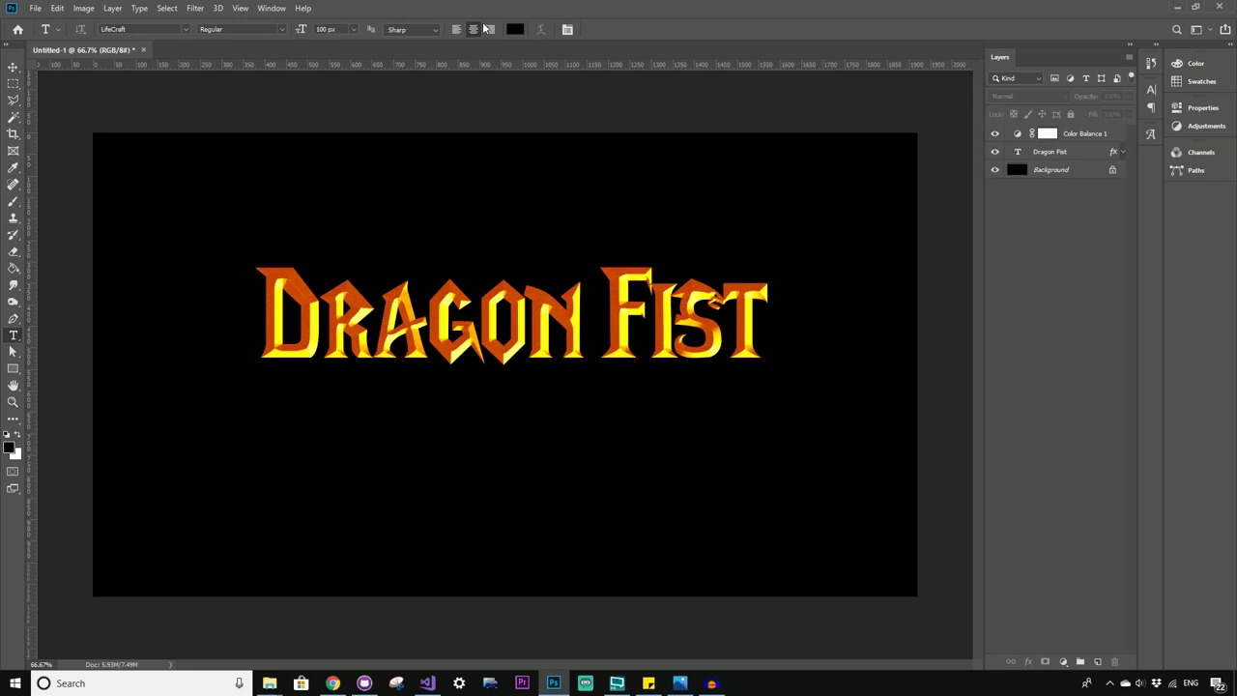
pyautogui.click(509, 35)
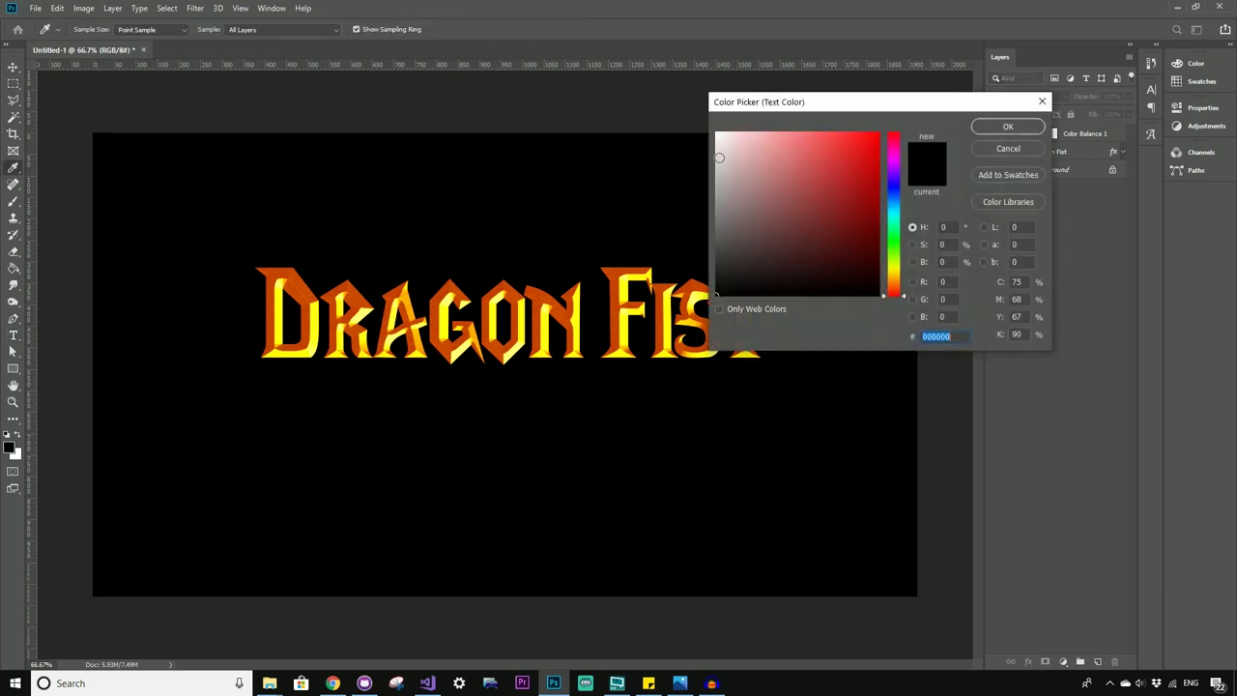
pyautogui.moveTo(742, 148); pyautogui.dragTo(638, 81)
pyautogui.click(997, 126)
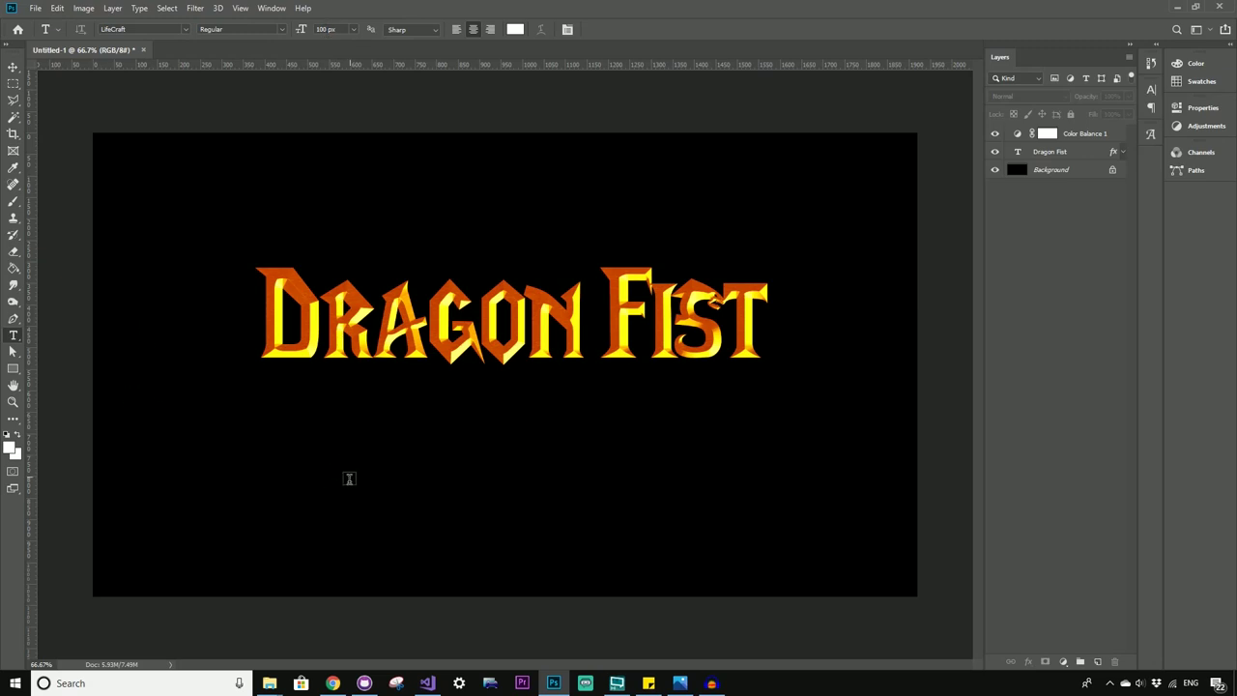
# Step: Add 'PLAY >' text centred under the title and place a duplicate just below it
pyautogui.moveTo(349, 483); pyautogui.dragTo(655, 408)
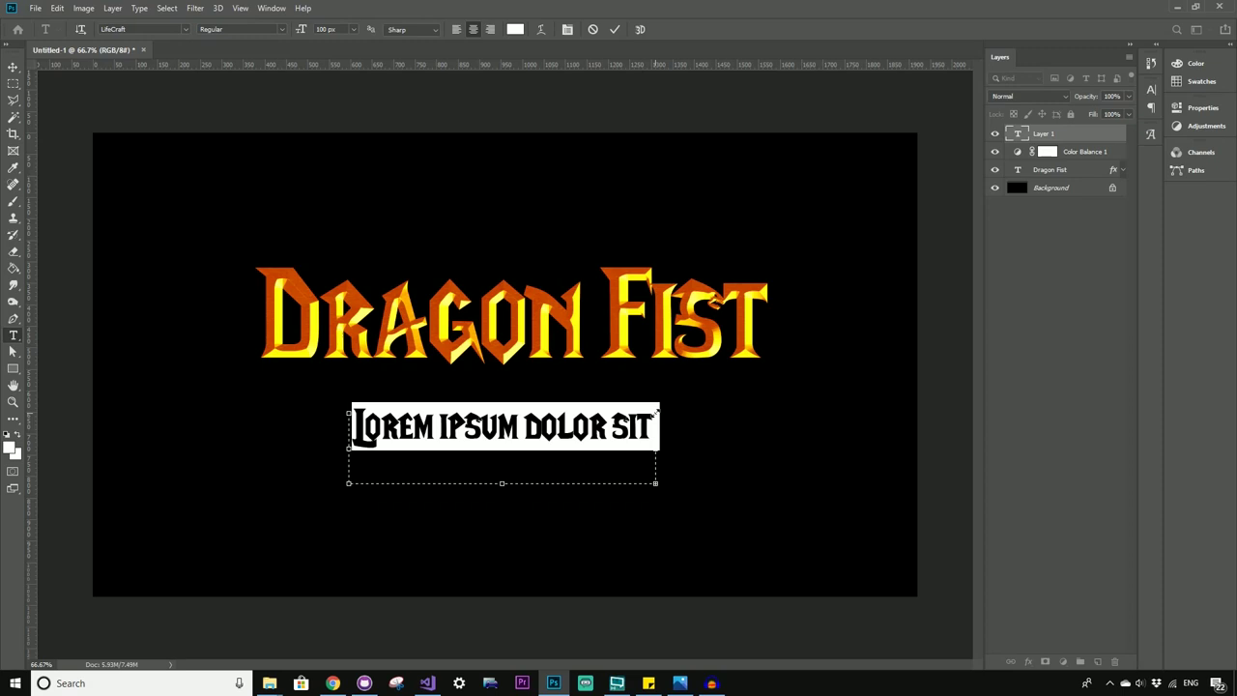
pyautogui.write('PLAYE')
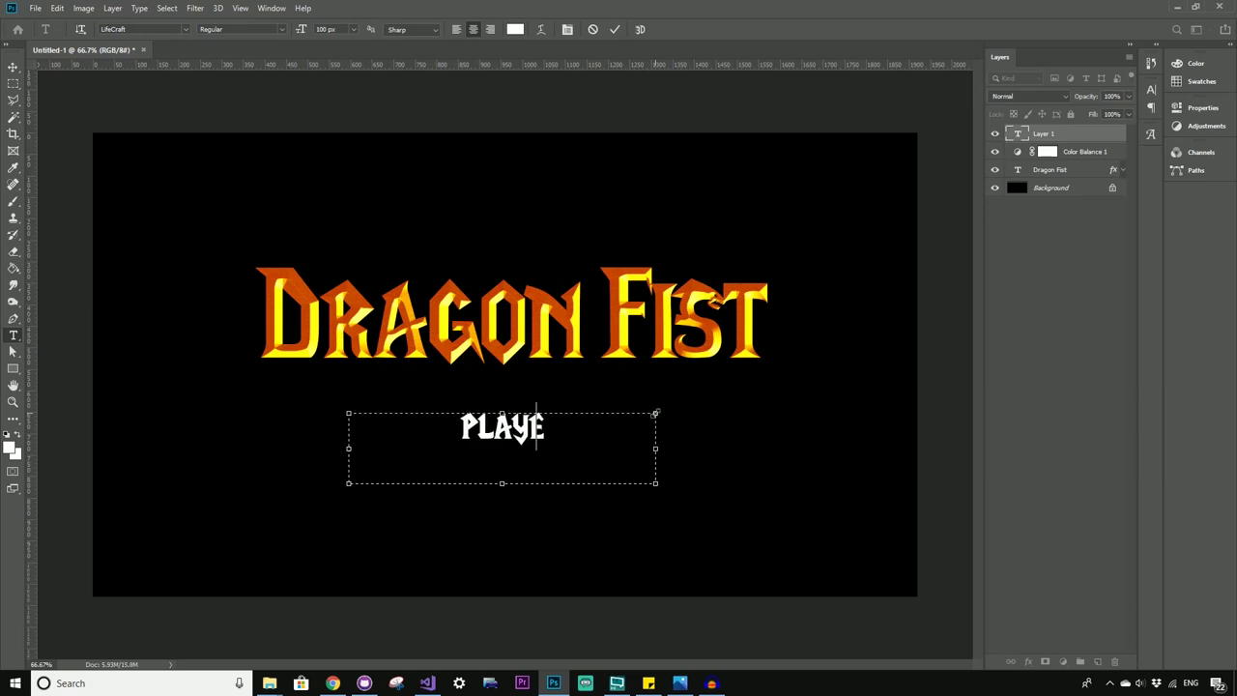
pyautogui.press('BackSpace')
pyautogui.write('>')
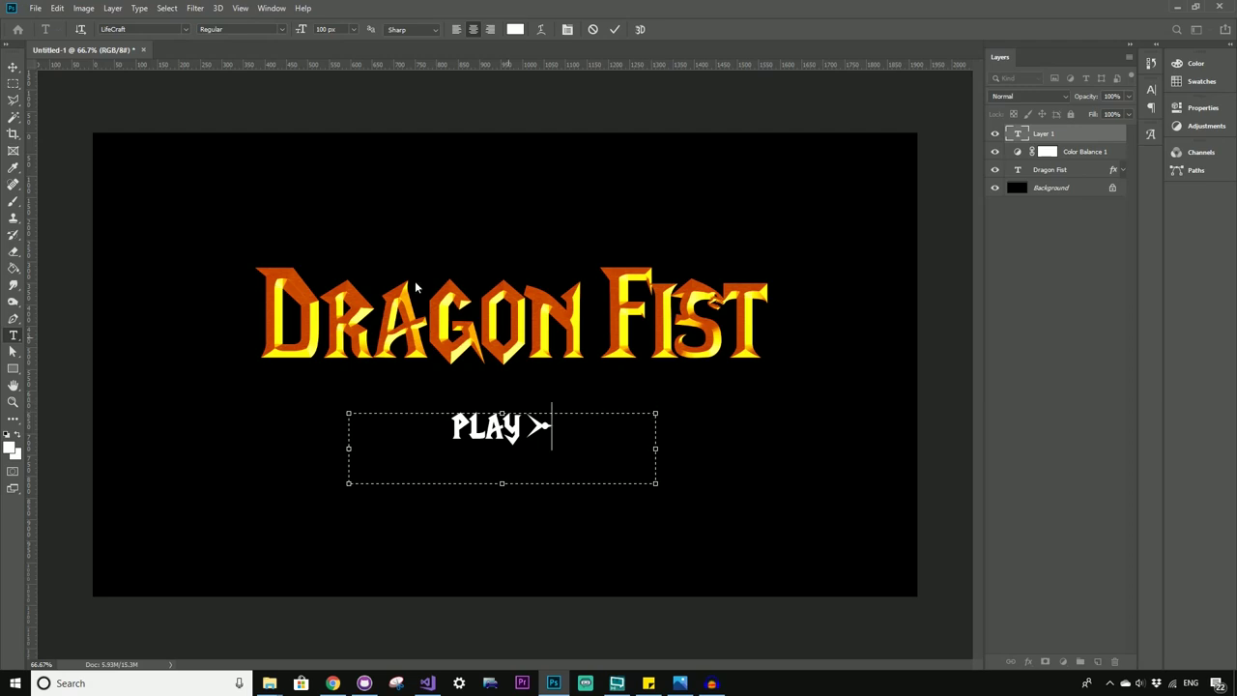
pyautogui.click(13, 68)
pyautogui.moveTo(522, 442); pyautogui.dragTo(525, 437)
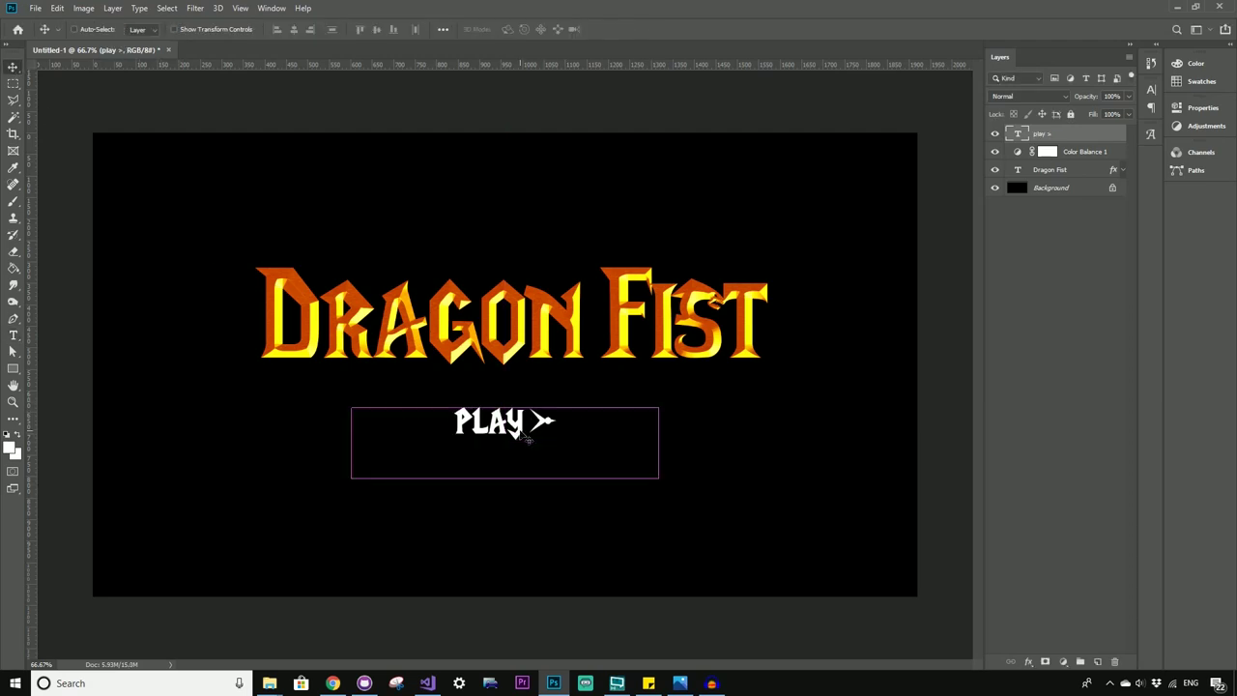
pyautogui.hotkey('ctrl', 'j')
pyautogui.moveTo(524, 437); pyautogui.dragTo(332, 473)
# Step: Retype the lower copy as 'CONTINUE' and shift it slightly left
pyautogui.press('t')
pyautogui.click(569, 469)
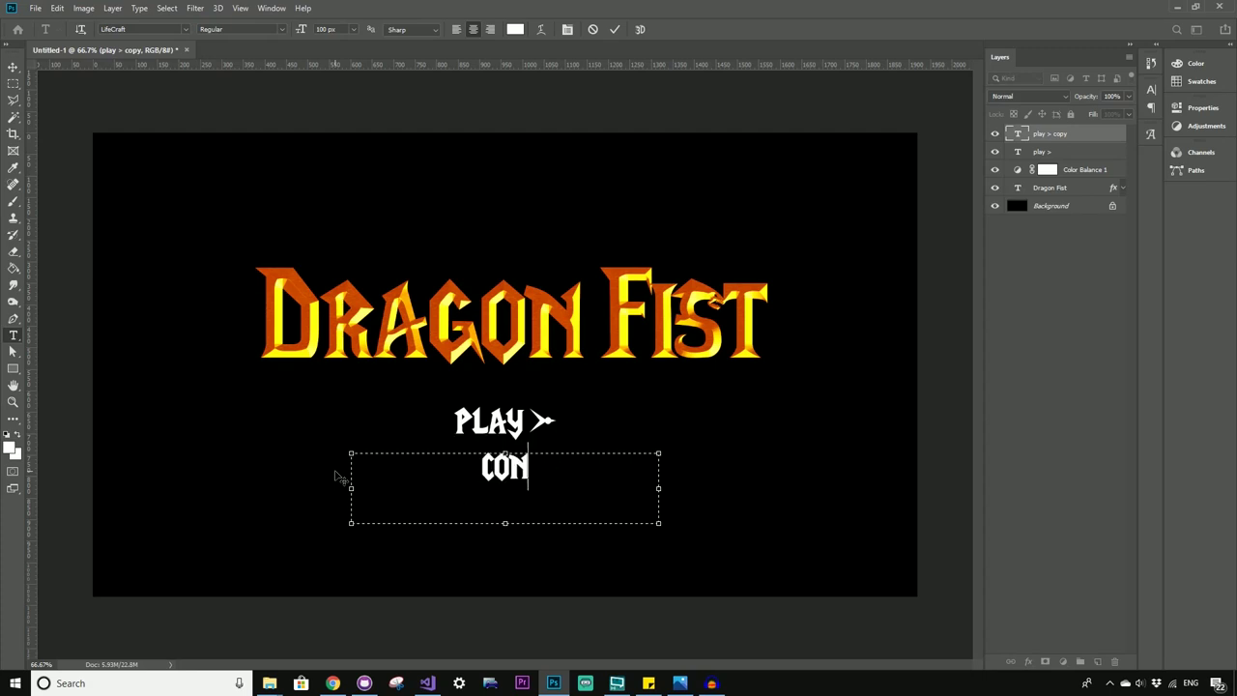
pyautogui.write('TIN')
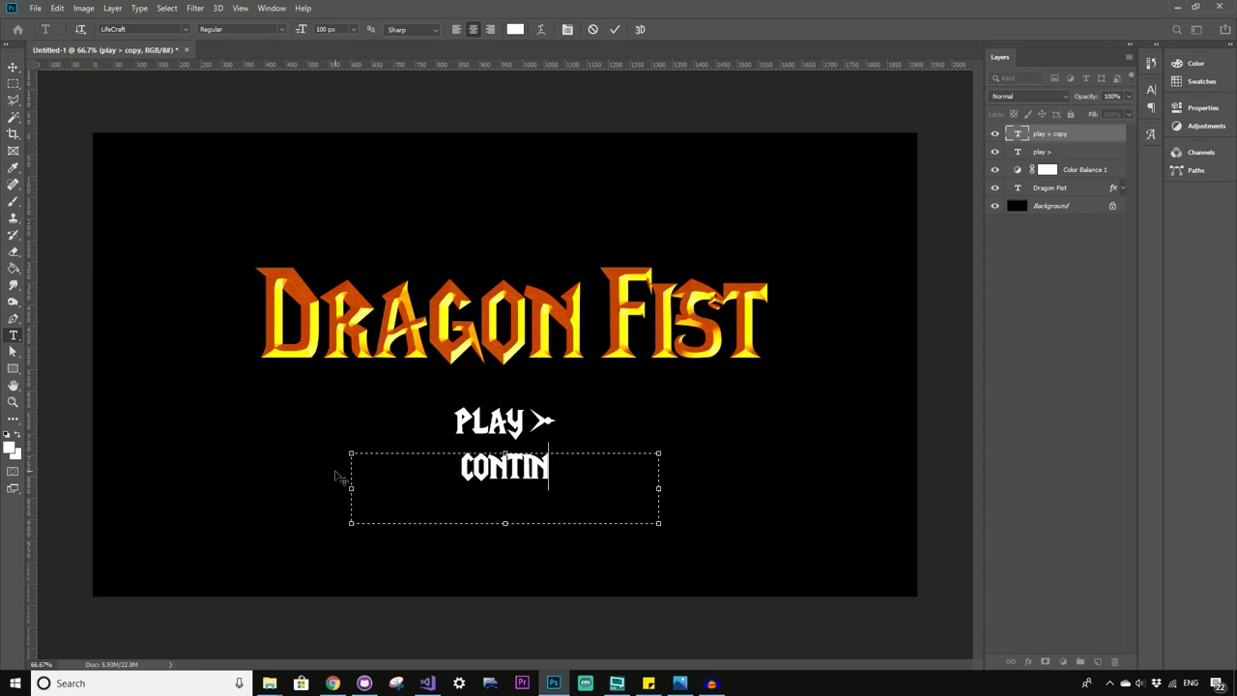
pyautogui.write('UE')
pyautogui.click(14, 67)
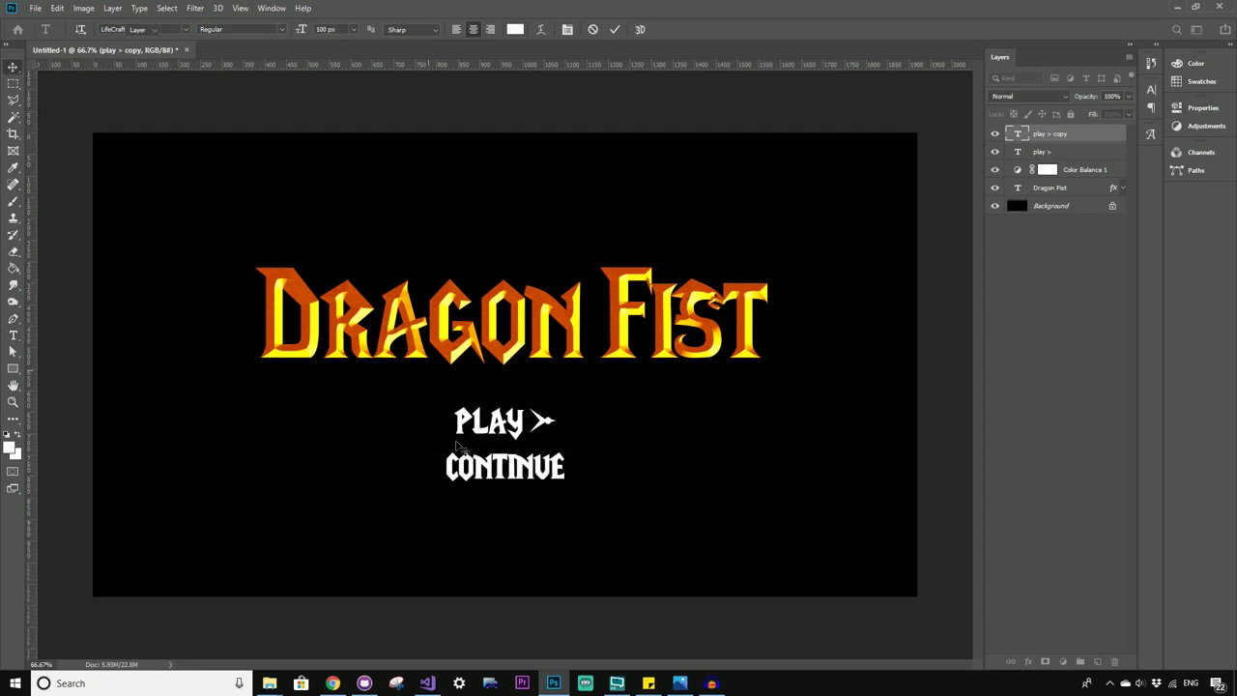
pyautogui.moveTo(518, 477); pyautogui.dragTo(501, 477)
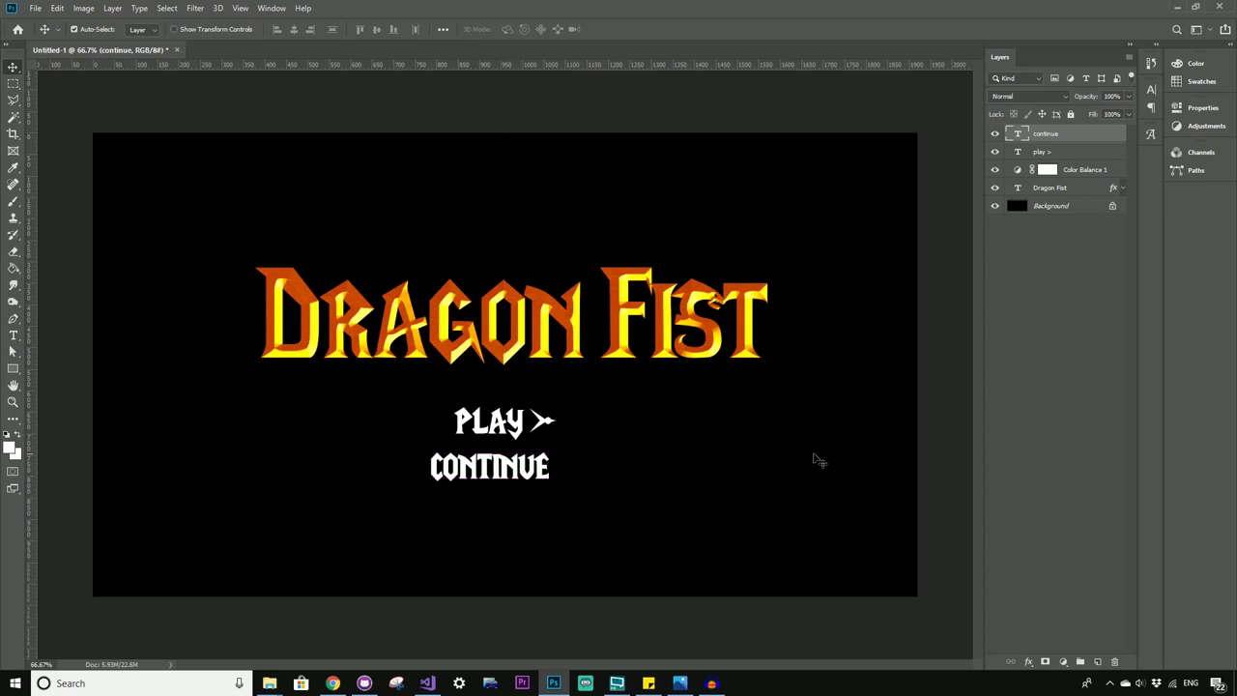
# Step: Move the Dragon Fist title up and nudge PLAY and CONTINUE up together
pyautogui.moveTo(541, 353); pyautogui.dragTo(566, 308)
pyautogui.click(522, 435)
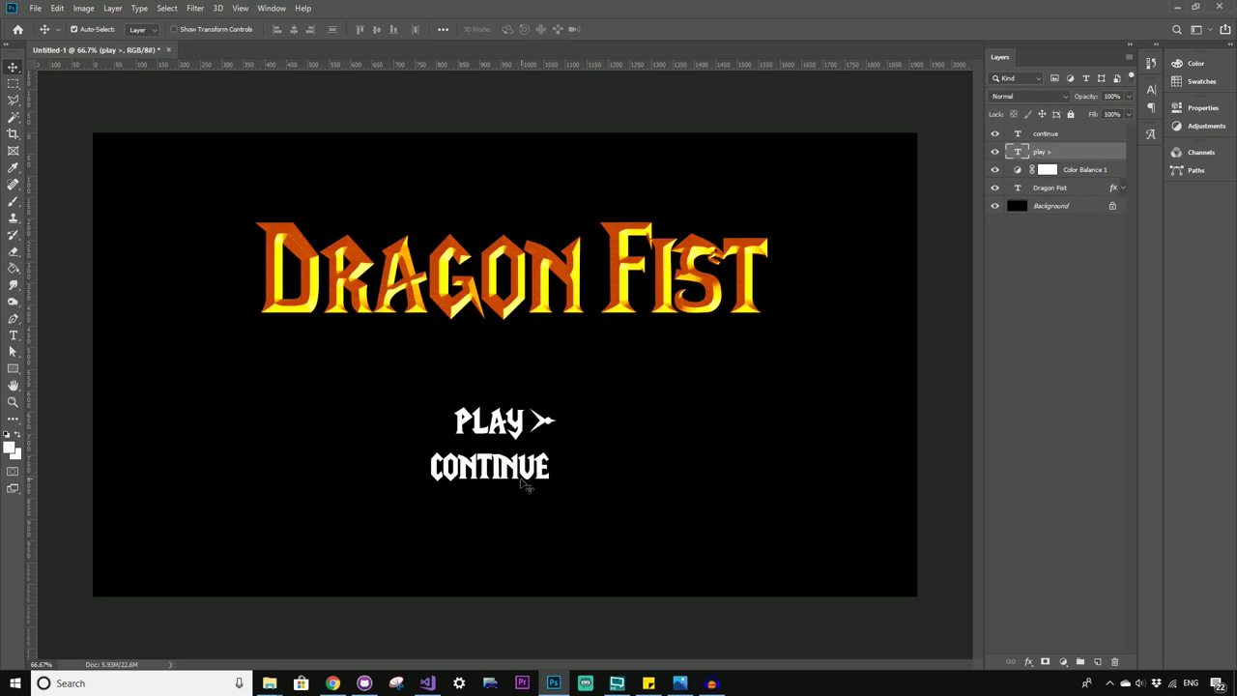
pyautogui.keyDown('shift'); pyautogui.click(522, 475); pyautogui.keyUp('shift')
pyautogui.press('Up')
pyautogui.press('Up')
pyautogui.press('Up')
pyautogui.press('Up')
pyautogui.press('Up')
pyautogui.press('Up')
pyautogui.press('Up')
pyautogui.press('Up')
pyautogui.press('Up')
pyautogui.press('Up')
pyautogui.press('Up')
pyautogui.press('Up')
pyautogui.press('Up')
pyautogui.press('Up')
pyautogui.press('Up')
pyautogui.press('Up')
pyautogui.press('Up')
pyautogui.press('Up')
pyautogui.press('Up')
pyautogui.press('Up')
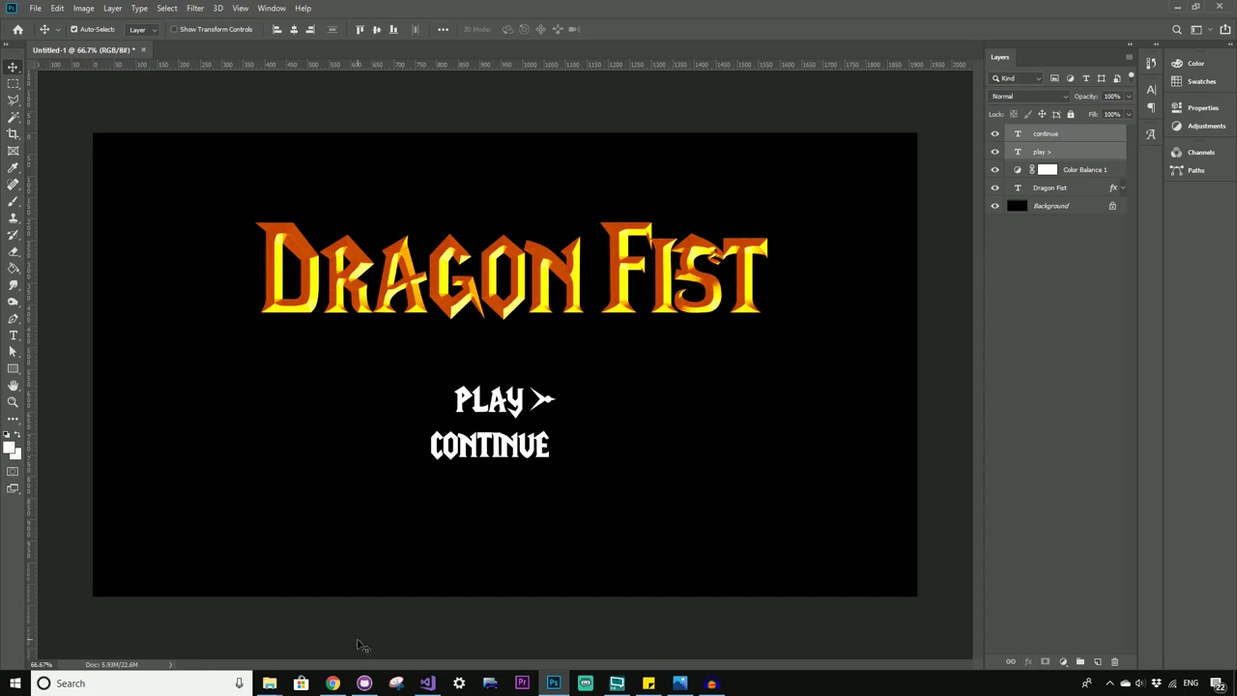
pyautogui.click(333, 683)
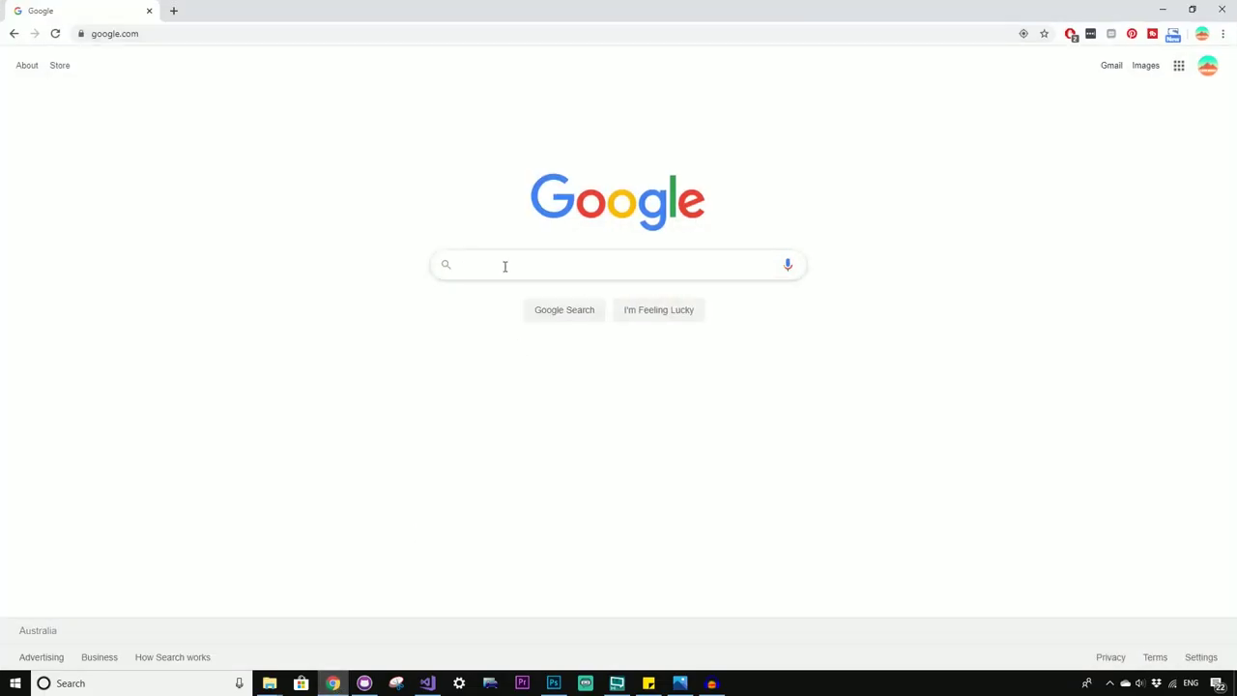
# Step: Search Google Images for 'epic dragon pics' and open the fiery orange dragon image in a new tab
pyautogui.click(505, 266)
pyautogui.write('epic dragon')
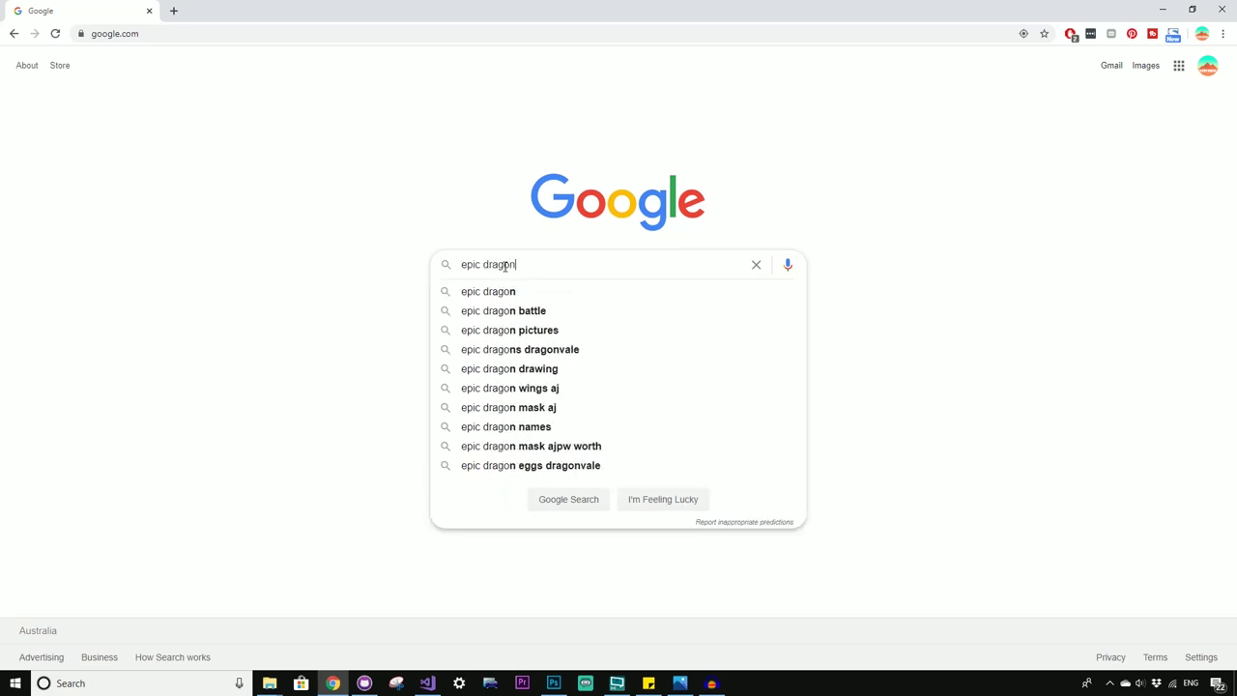
pyautogui.write(' pics')
pyautogui.press('Return')
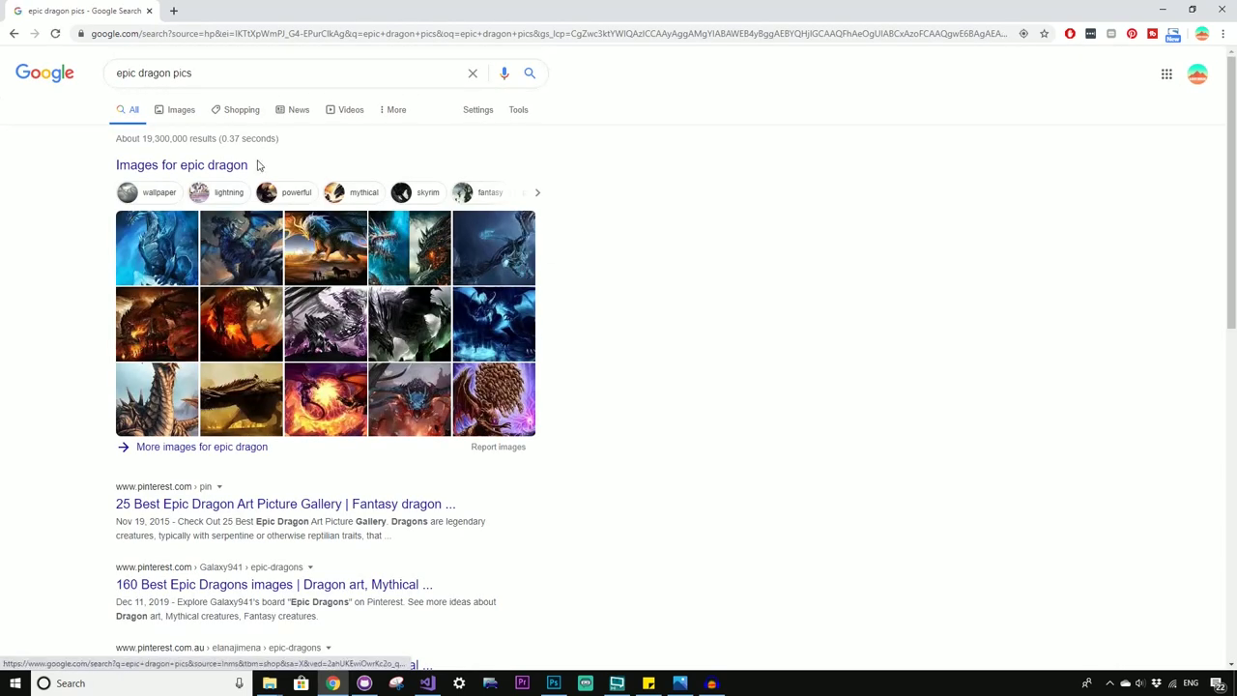
pyautogui.click(181, 111)
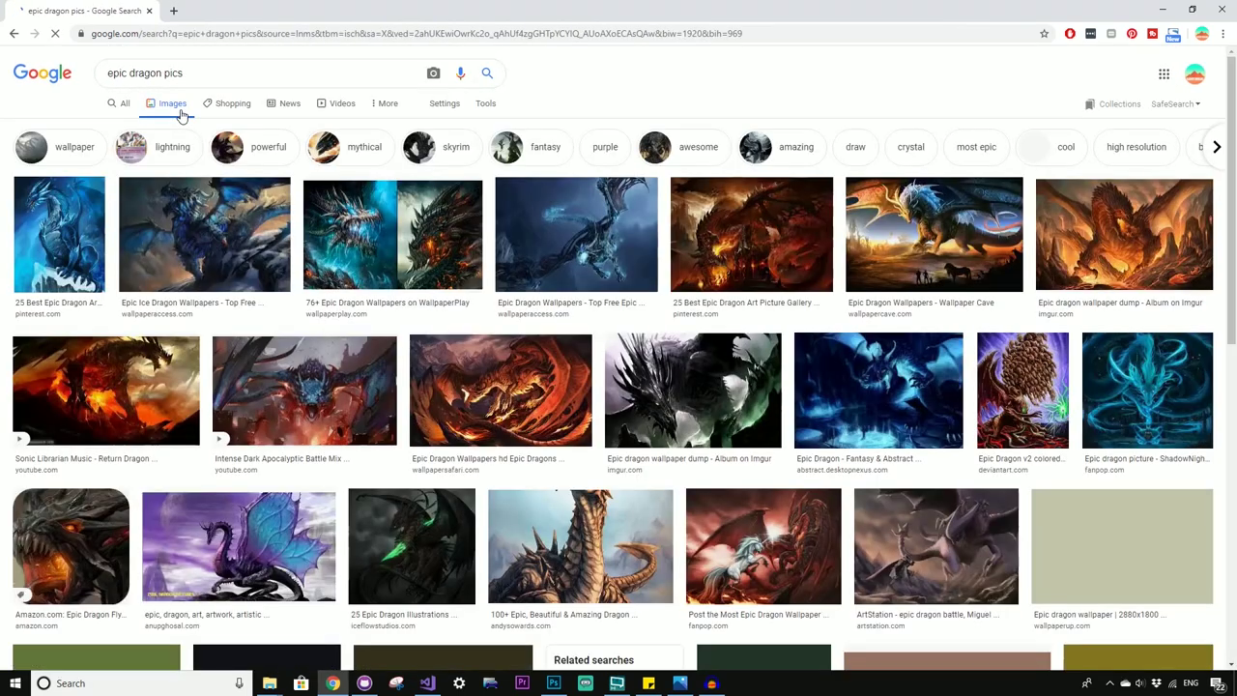
pyautogui.click(1108, 267)
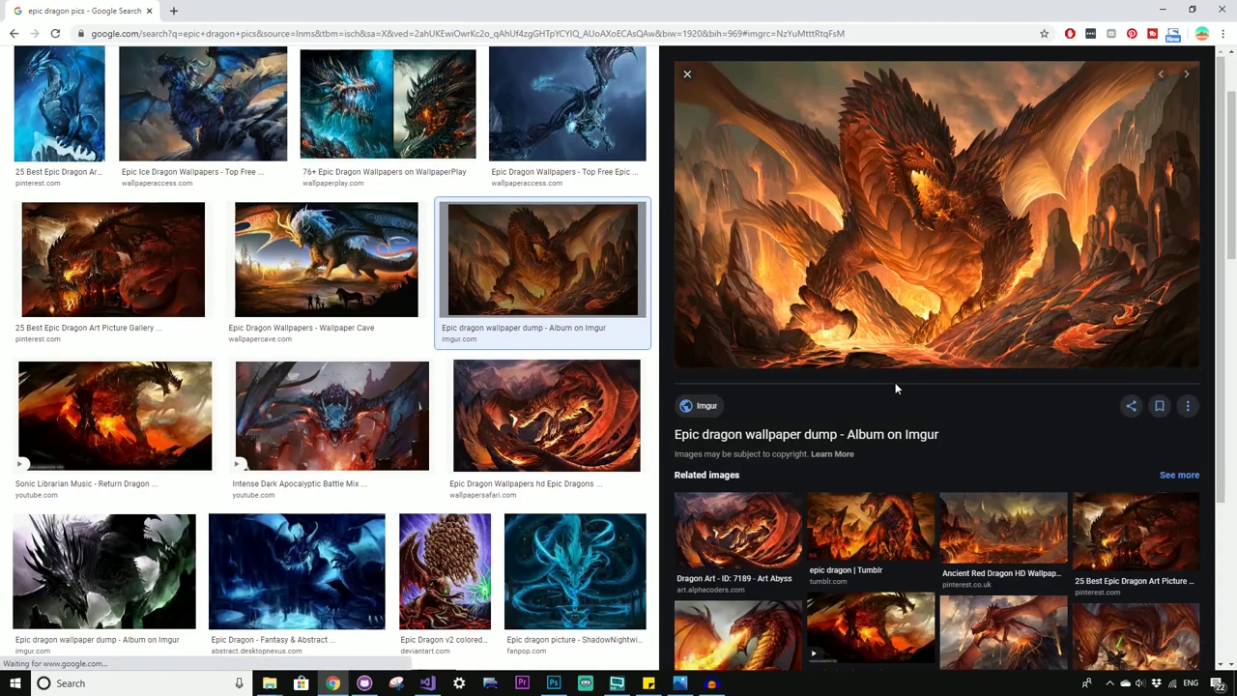
pyautogui.rightClick(880, 216)
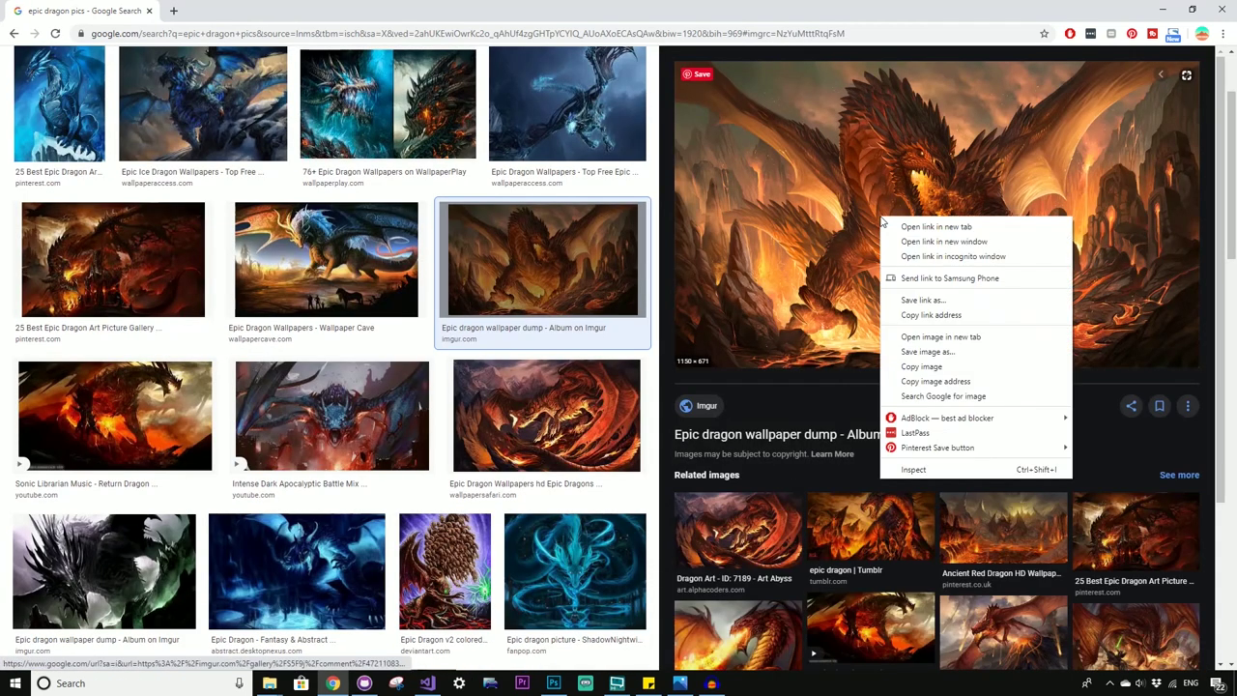
pyautogui.click(970, 336)
# Step: Paste the dragon picture into the document as a layer beneath the Dragon Fist title
pyautogui.click(227, 10)
pyautogui.click(554, 683)
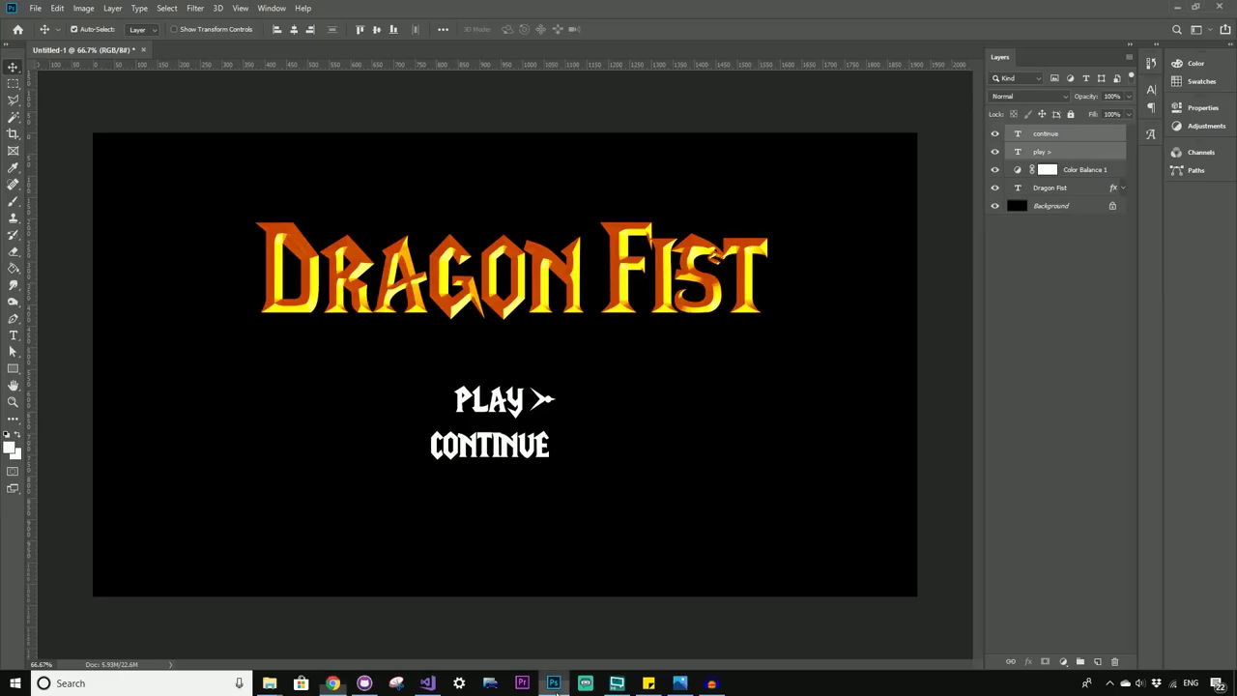
pyautogui.click(788, 539)
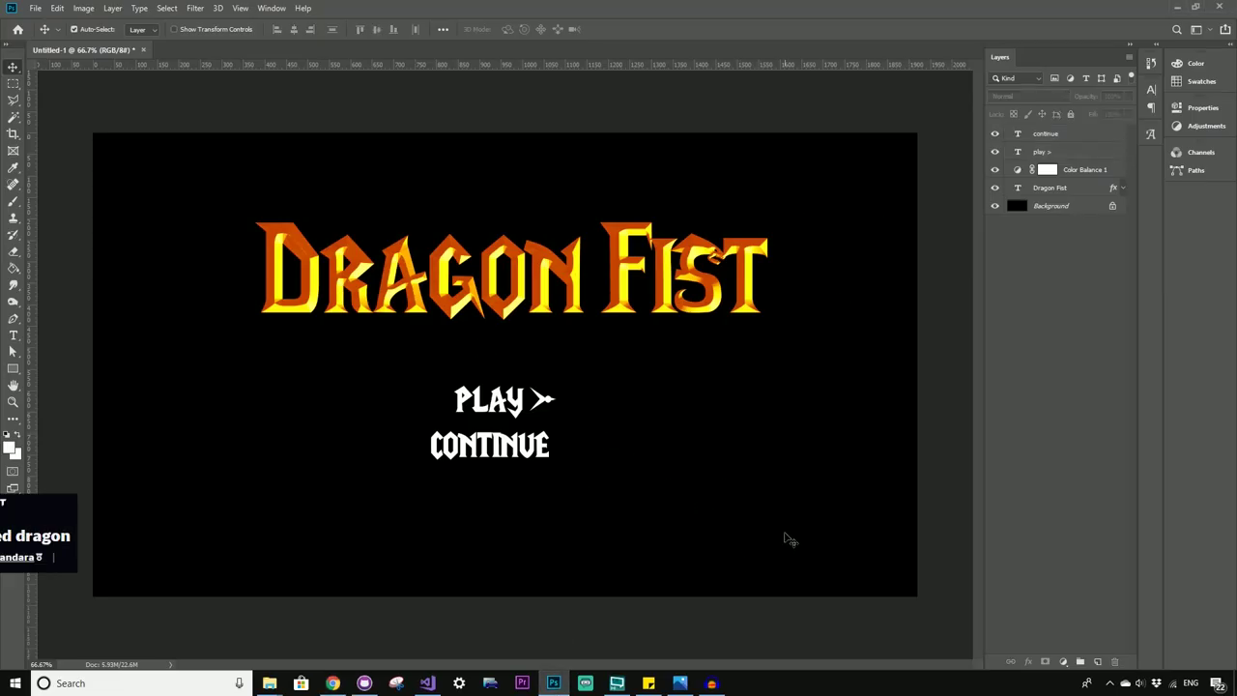
pyautogui.hotkey('ctrl', 'v')
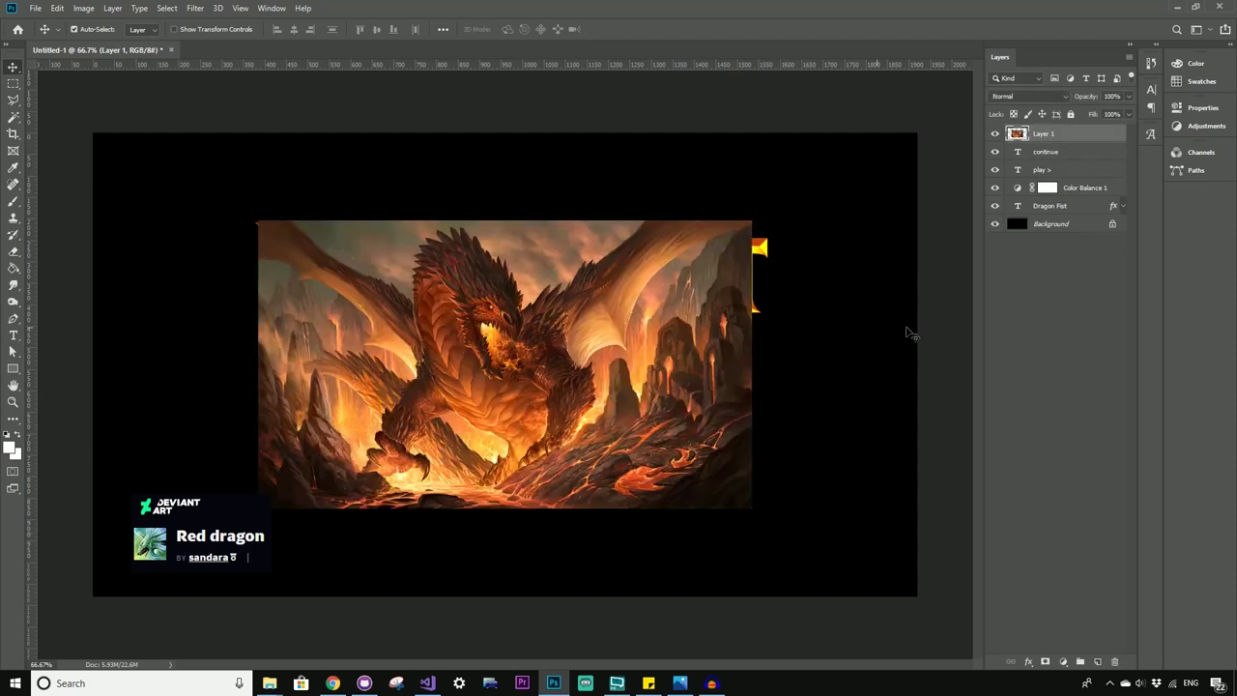
pyautogui.moveTo(1023, 145); pyautogui.dragTo(1024, 214)
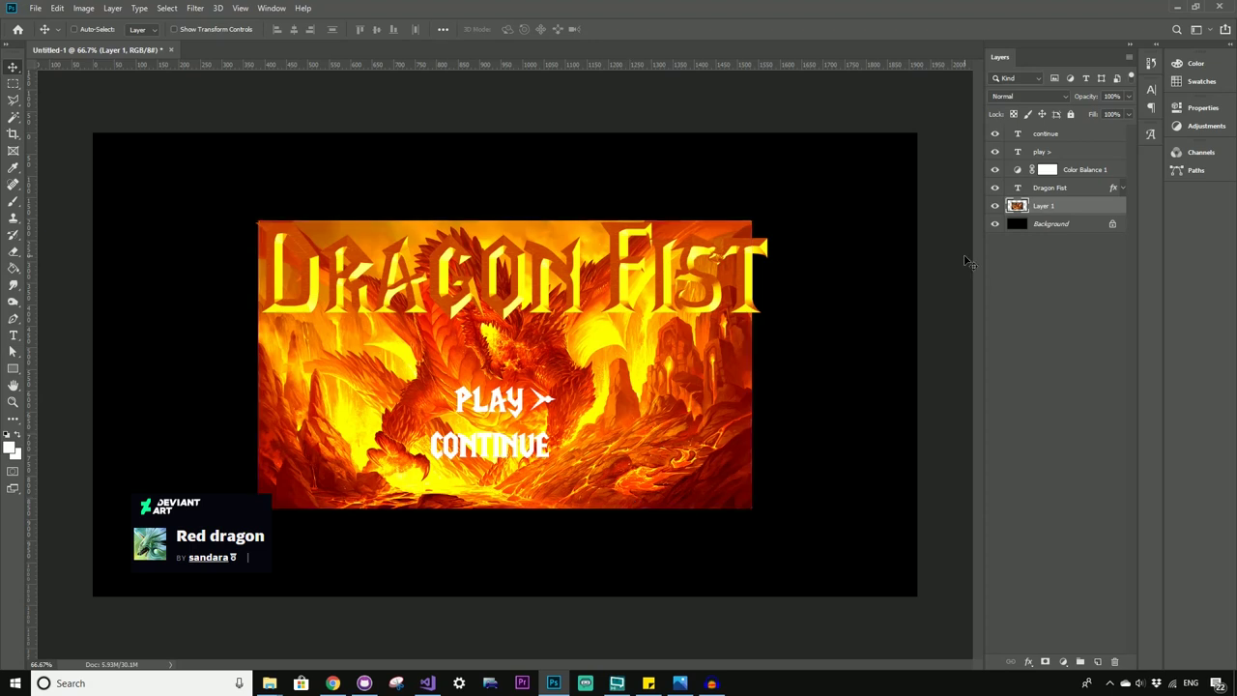
# Step: Scale the dragon picture to cover the whole canvas
pyautogui.hotkey('ctrl', 't')
pyautogui.moveTo(258, 221); pyautogui.dragTo(76, 140)
pyautogui.moveTo(752, 507); pyautogui.dragTo(936, 592)
pyautogui.press('Return')
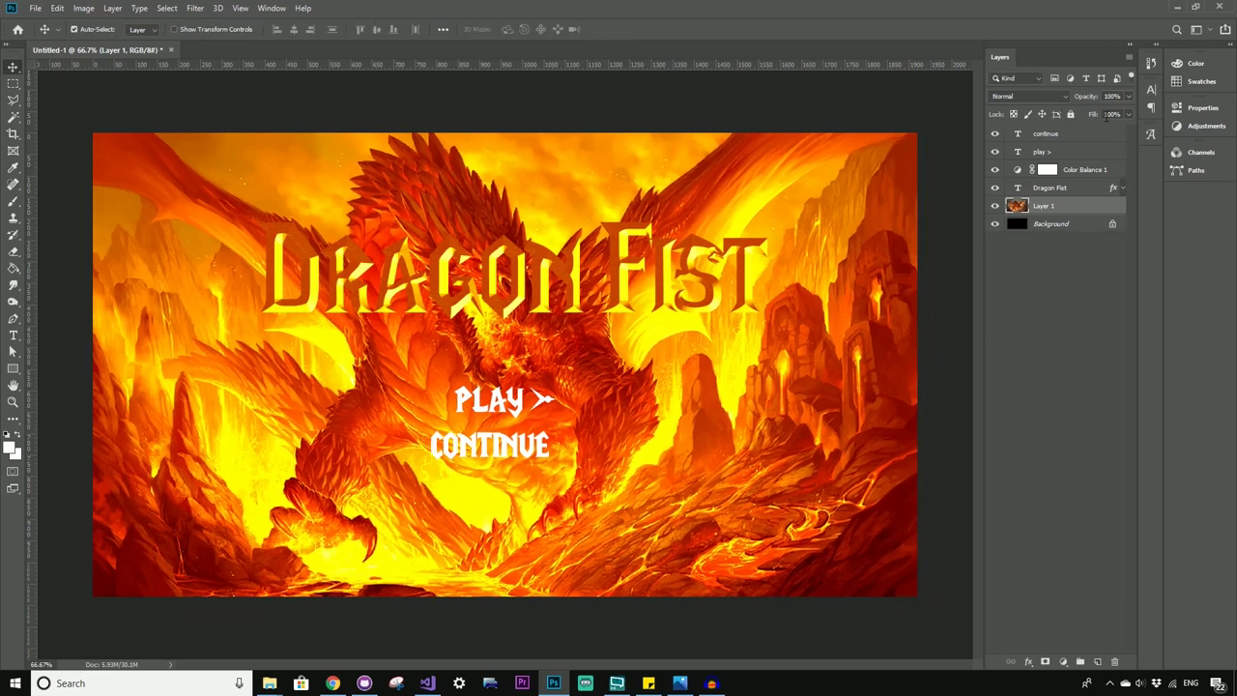
# Step: Fade the dragon layer to 4% opacity as a faint red backdrop
pyautogui.click(996, 170)
pyautogui.click(995, 170)
pyautogui.click(1127, 97)
pyautogui.moveTo(1117, 111); pyautogui.dragTo(1072, 118)
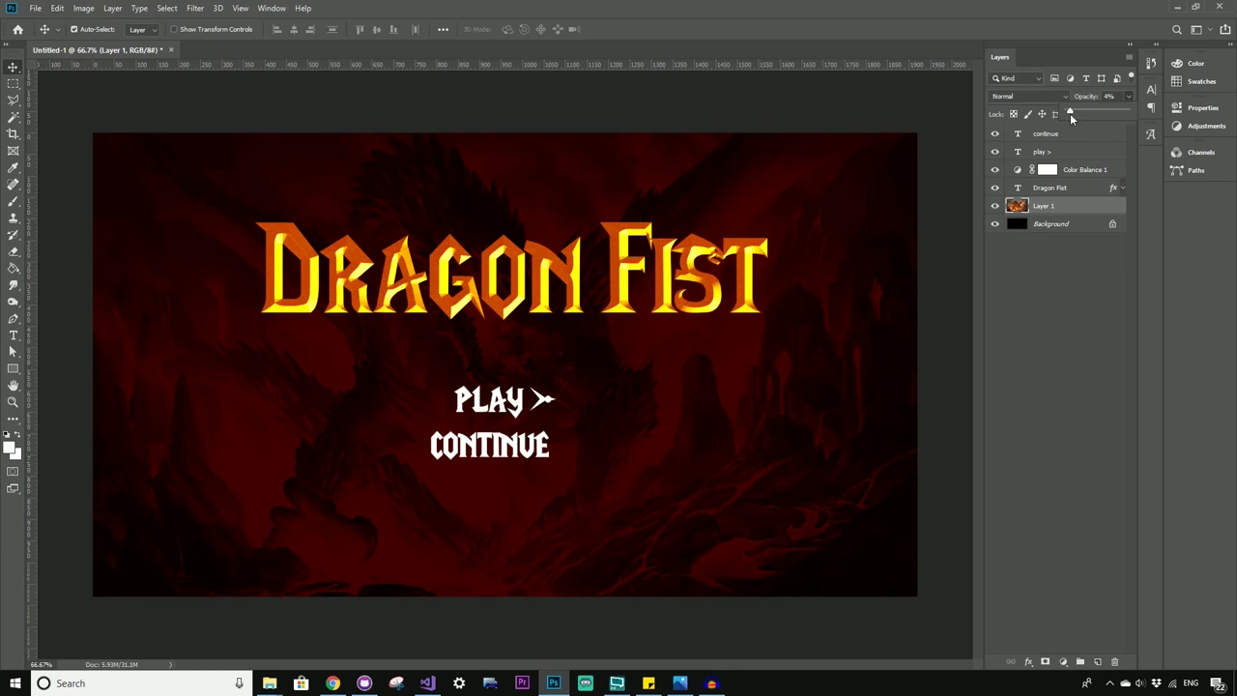
pyautogui.click(676, 319)
# Step: Give the Dragon Fist title a Drop Shadow with 100% opacity, spread 19 and distance 0
pyautogui.click(950, 497)
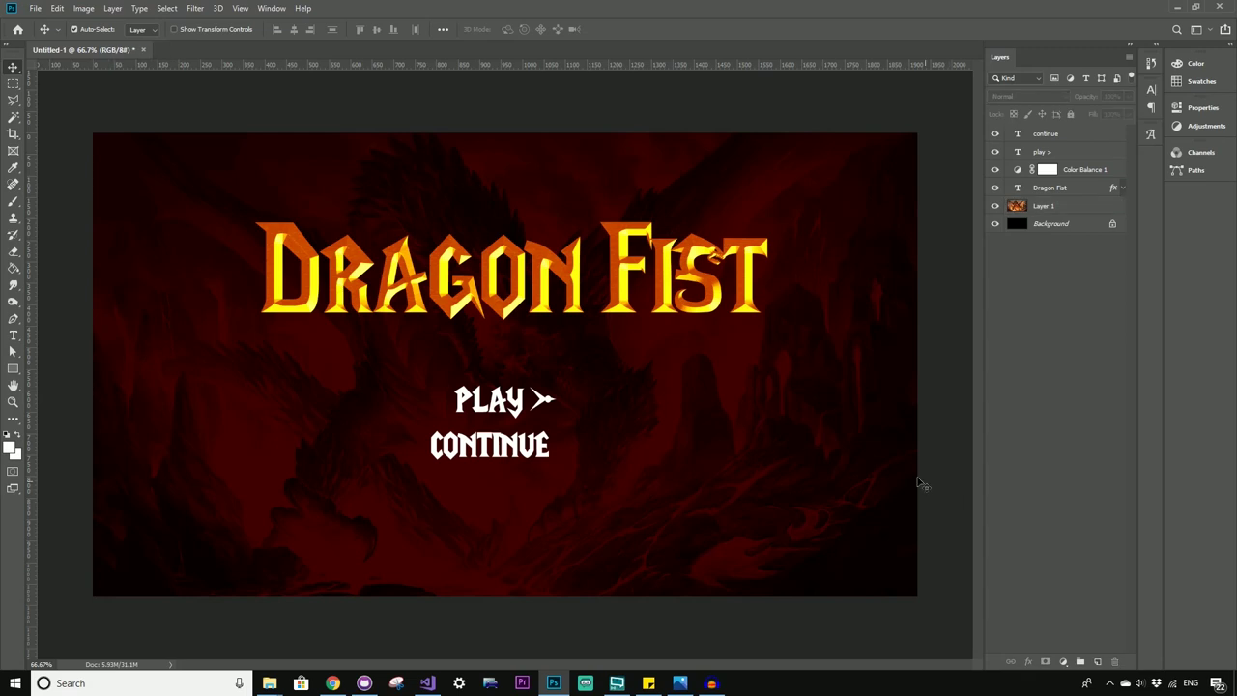
pyautogui.click(624, 299)
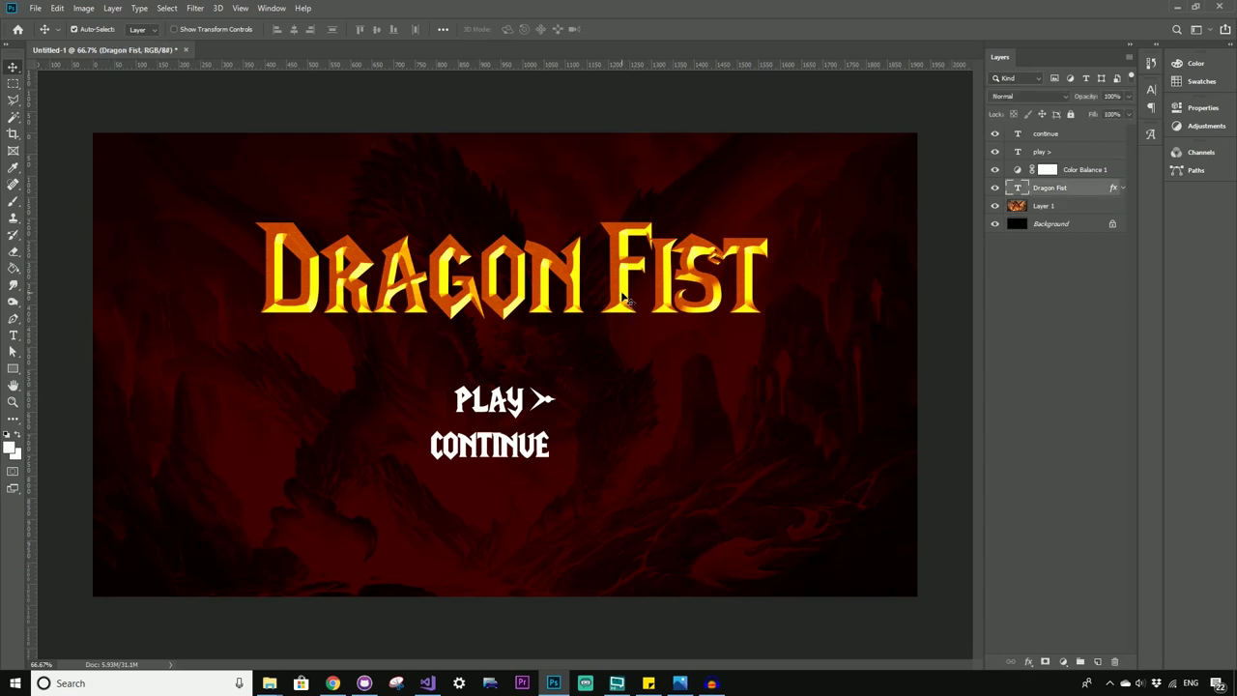
pyautogui.click(1028, 663)
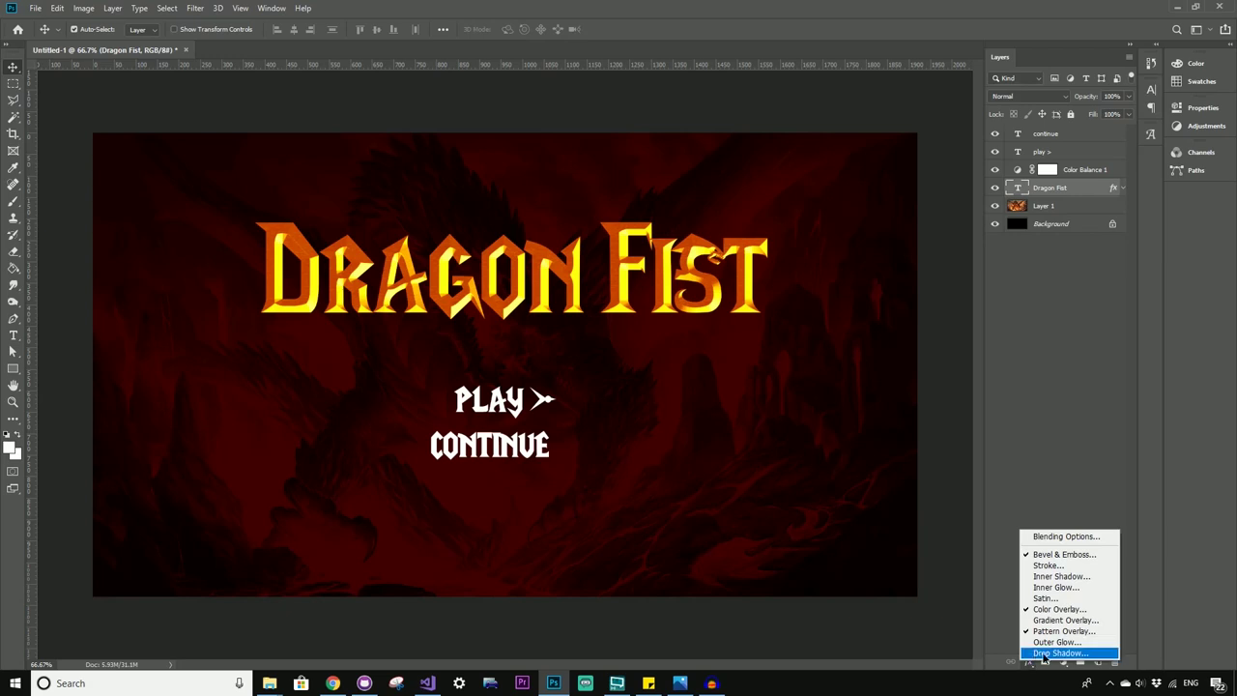
pyautogui.click(1043, 656)
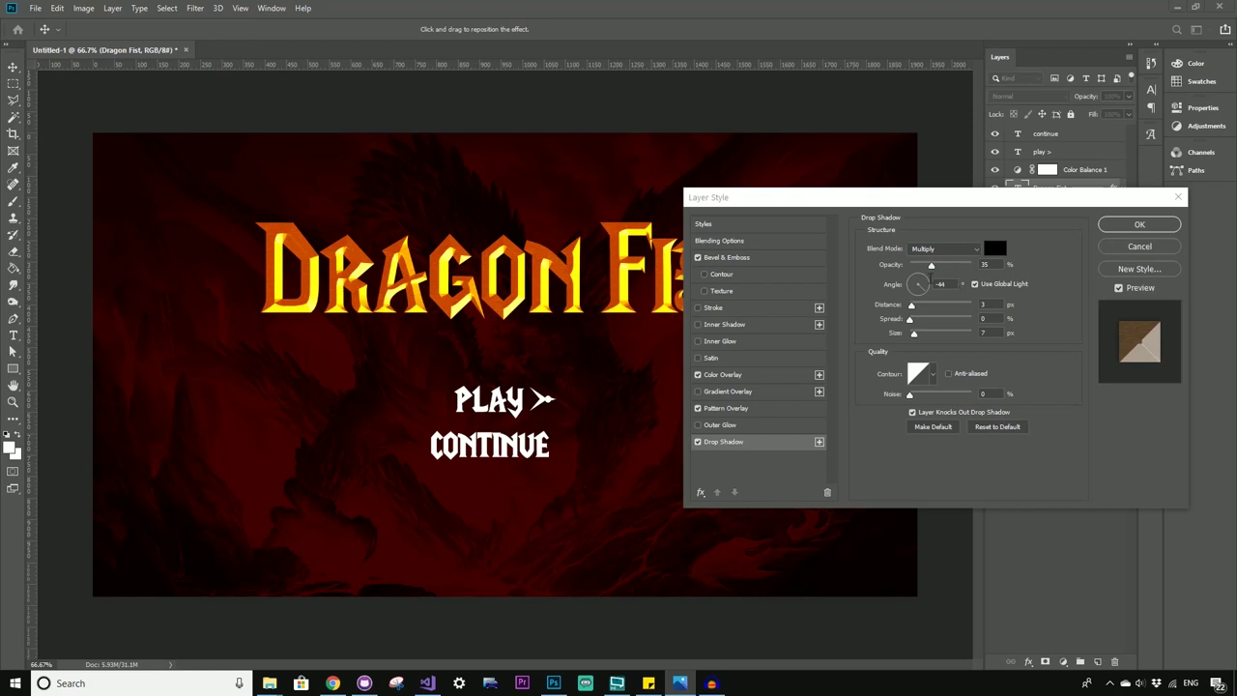
pyautogui.moveTo(931, 265); pyautogui.dragTo(986, 269)
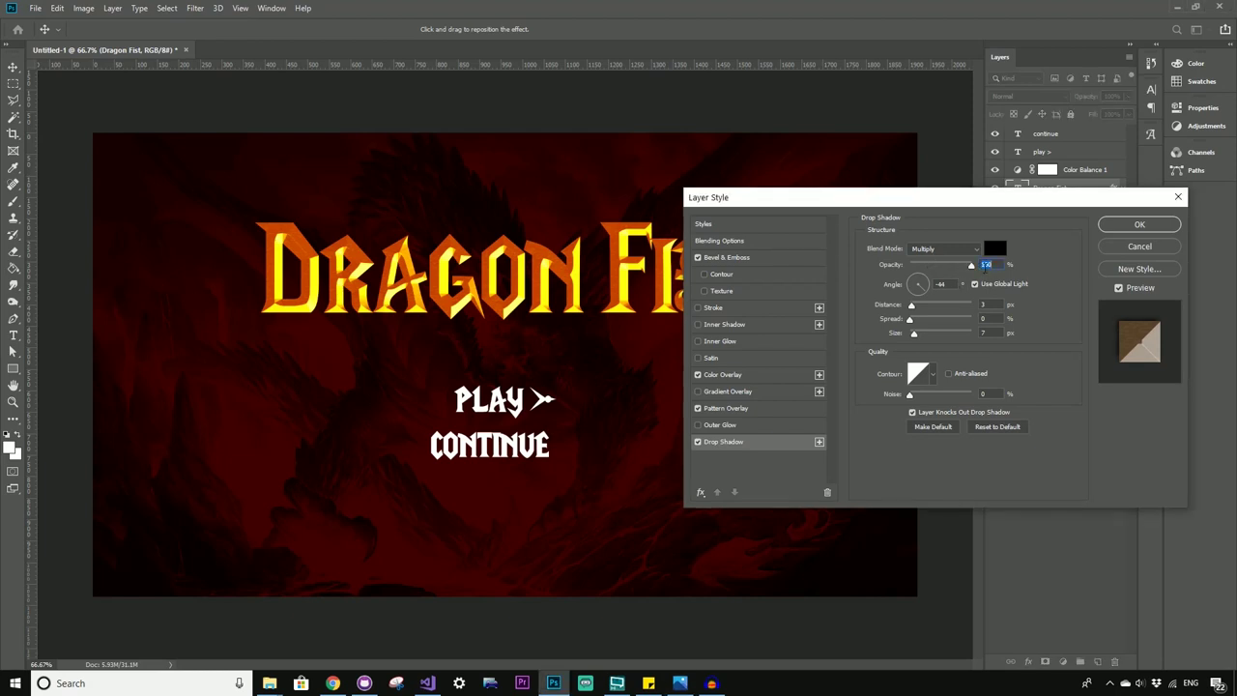
pyautogui.moveTo(909, 320); pyautogui.dragTo(1017, 325)
pyautogui.moveTo(913, 306); pyautogui.dragTo(919, 337)
pyautogui.click(1140, 224)
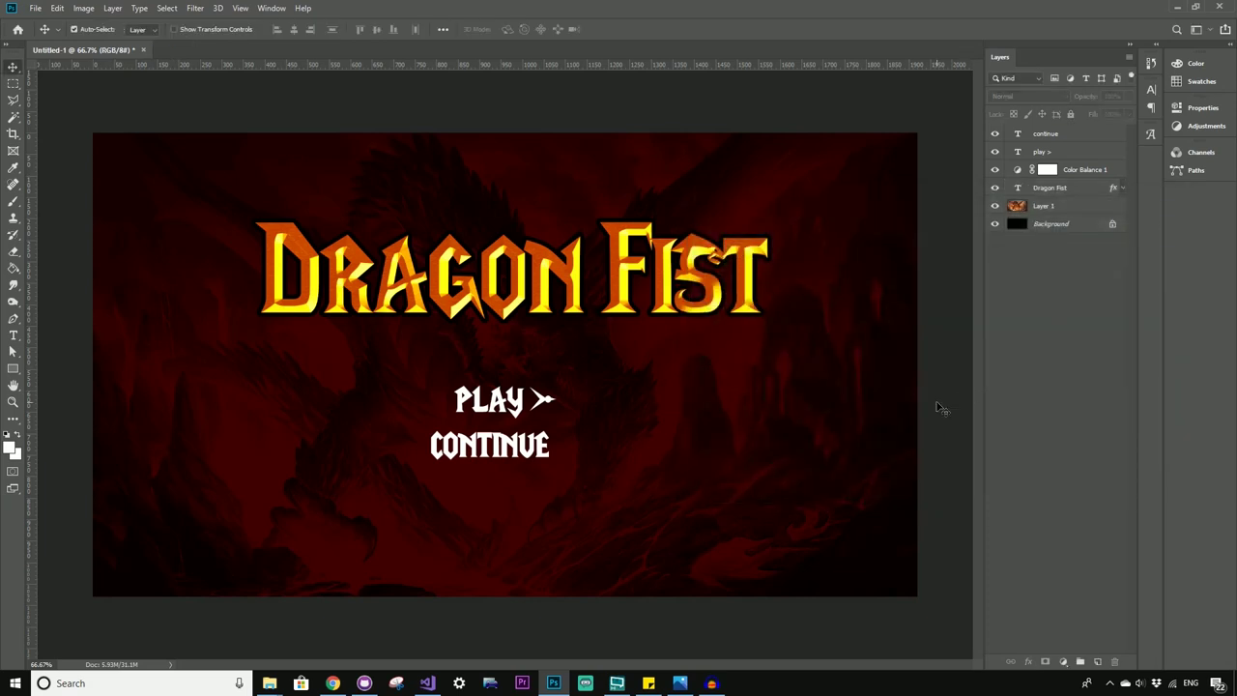
# Step: Preview the design full screen, then hide the dragon background Layer 1
pyautogui.press('f')
pyautogui.press('f')
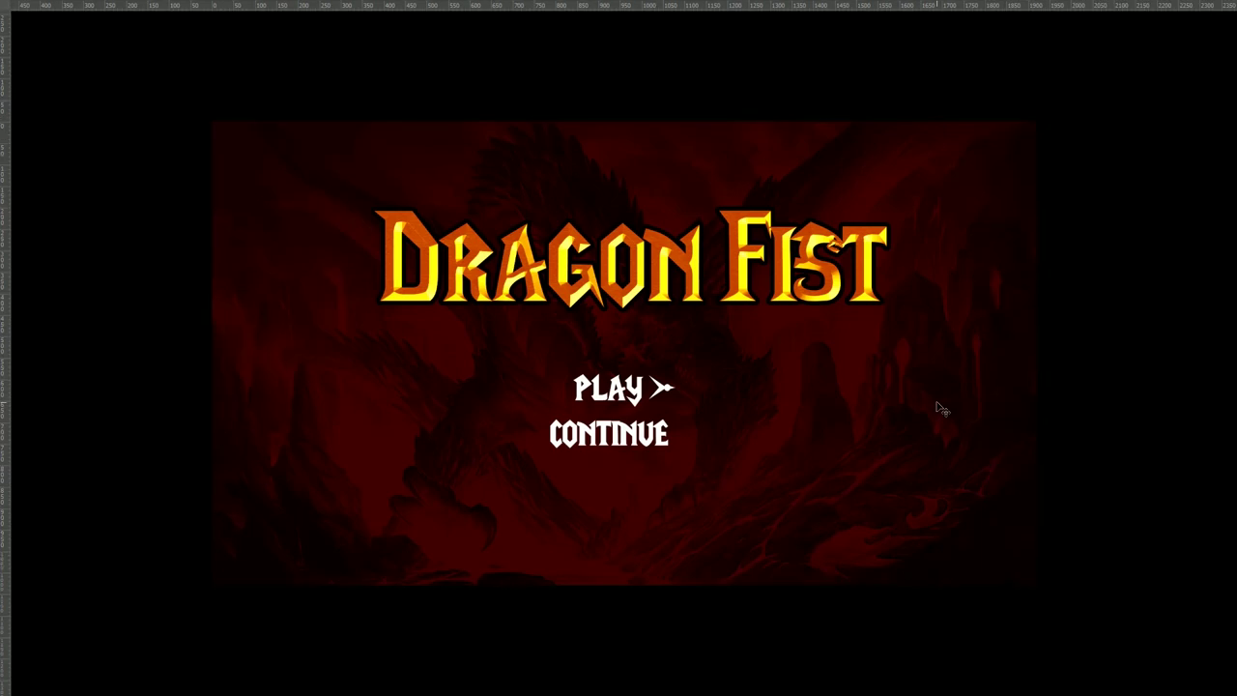
pyautogui.press('f')
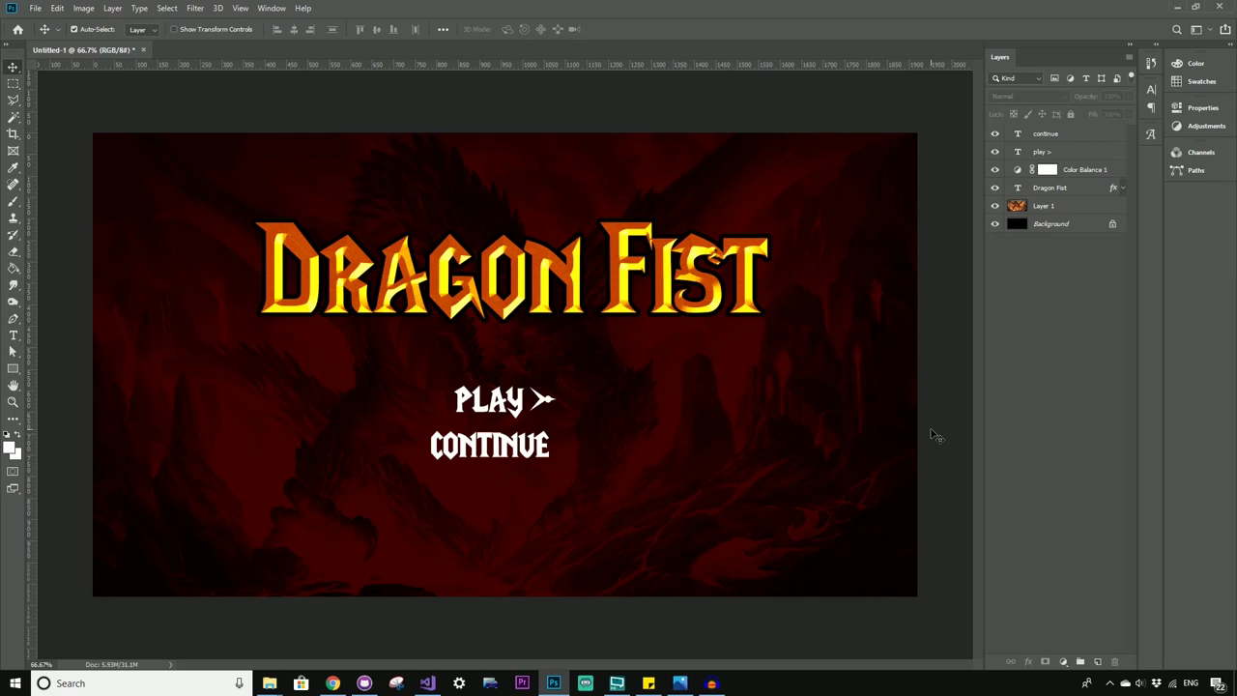
pyautogui.click(994, 206)
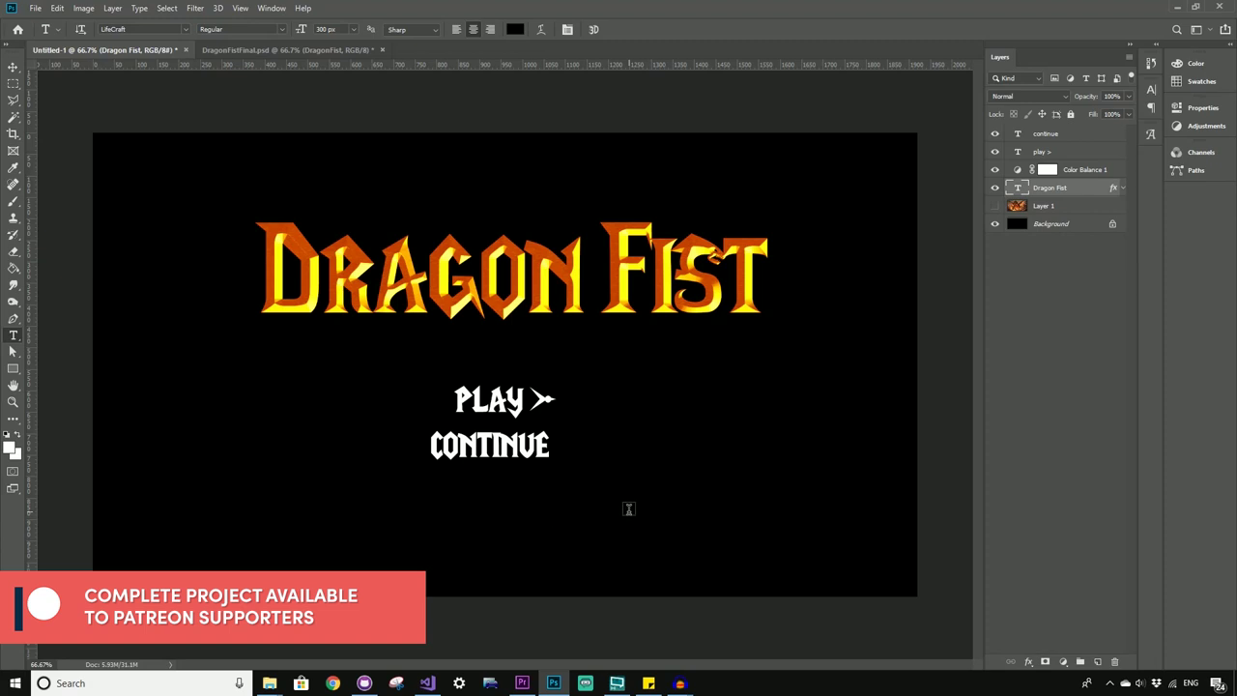
pyautogui.click(652, 290)
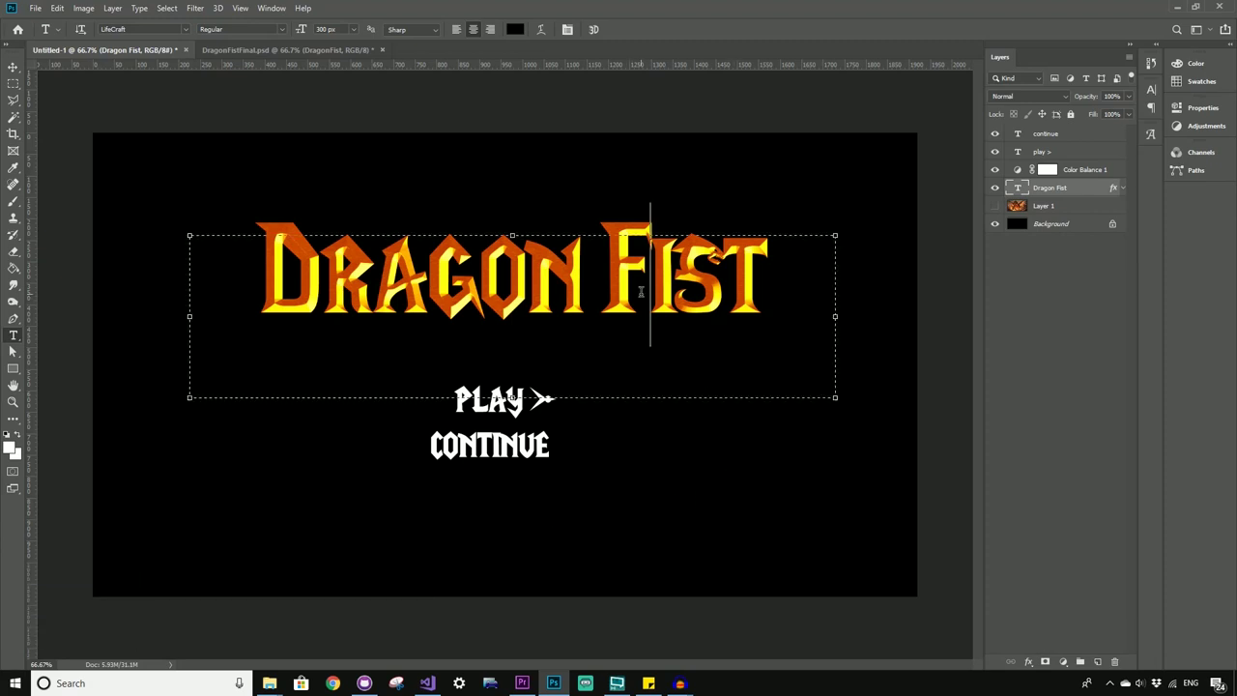
pyautogui.keyDown('shift'); pyautogui.click(778, 287); pyautogui.keyUp('shift')
pyautogui.moveTo(572, 282); pyautogui.dragTo(239, 283)
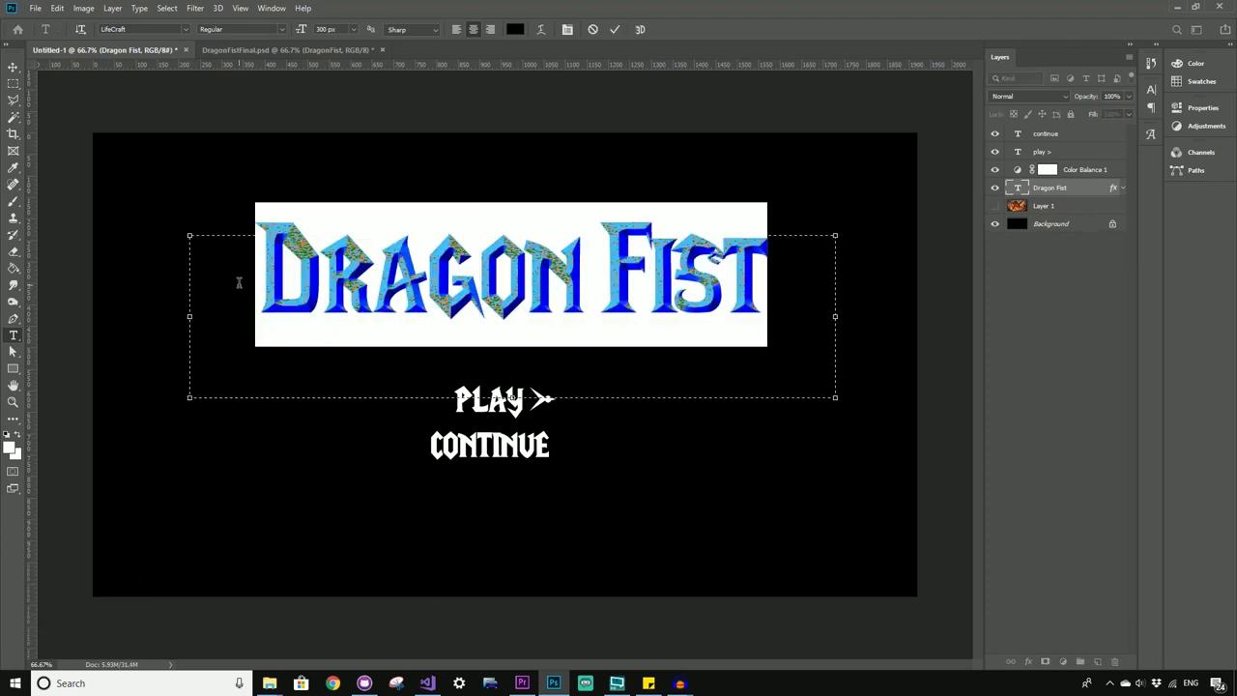
pyautogui.write('Los')
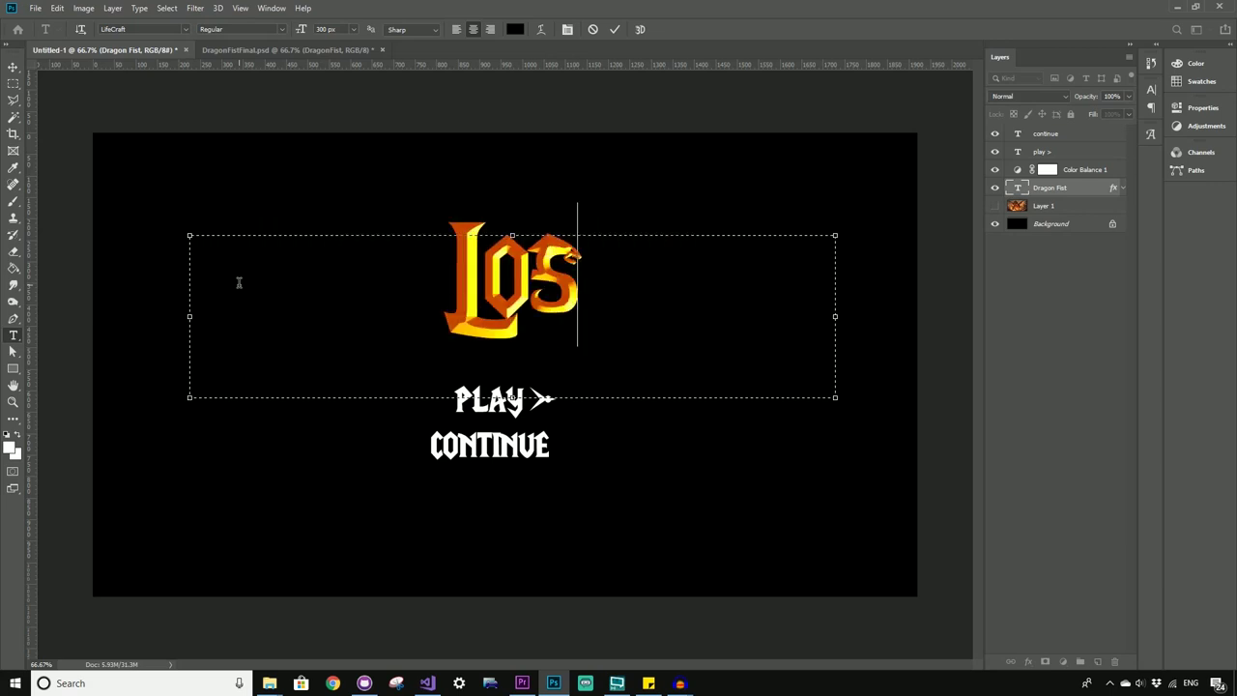
pyautogui.write('t   Relic')
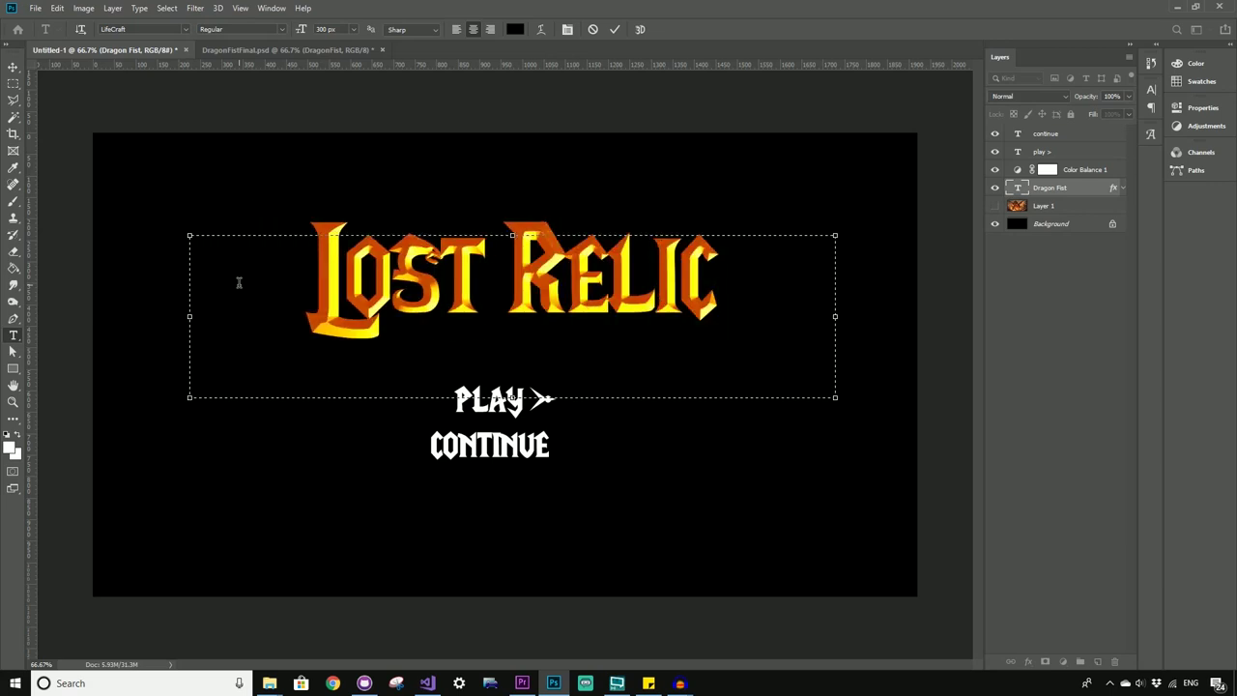
pyautogui.click(12, 66)
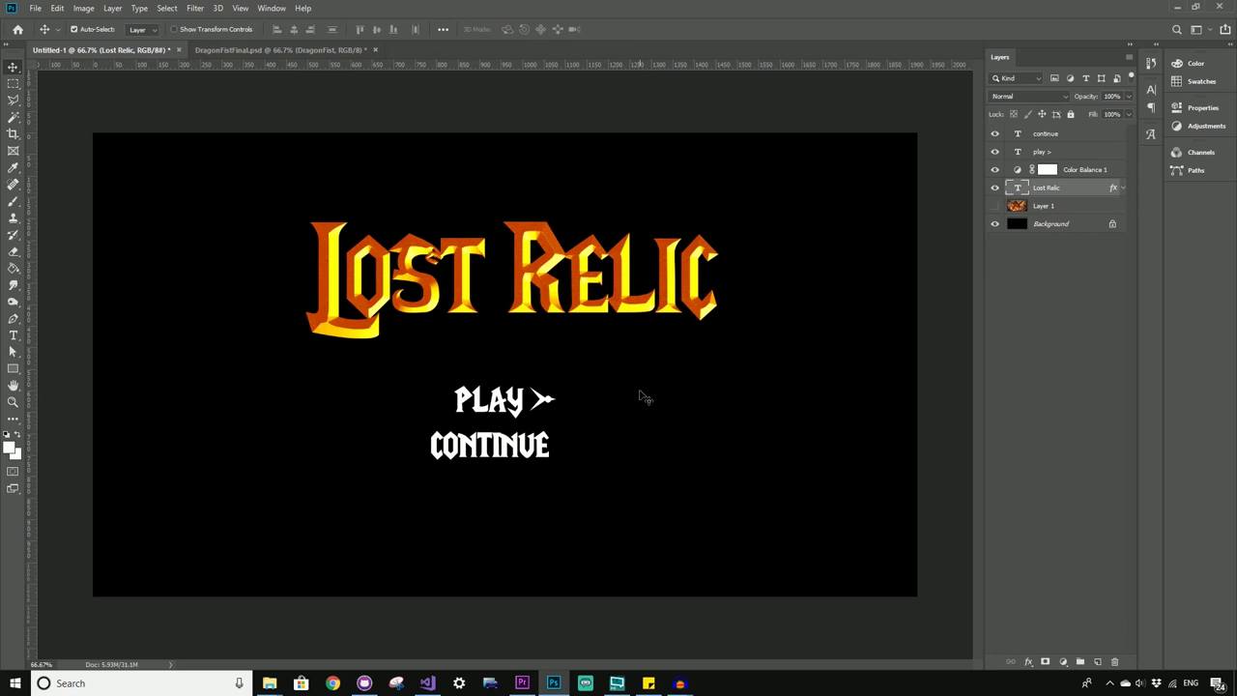
pyautogui.press('t')
pyautogui.click(567, 290)
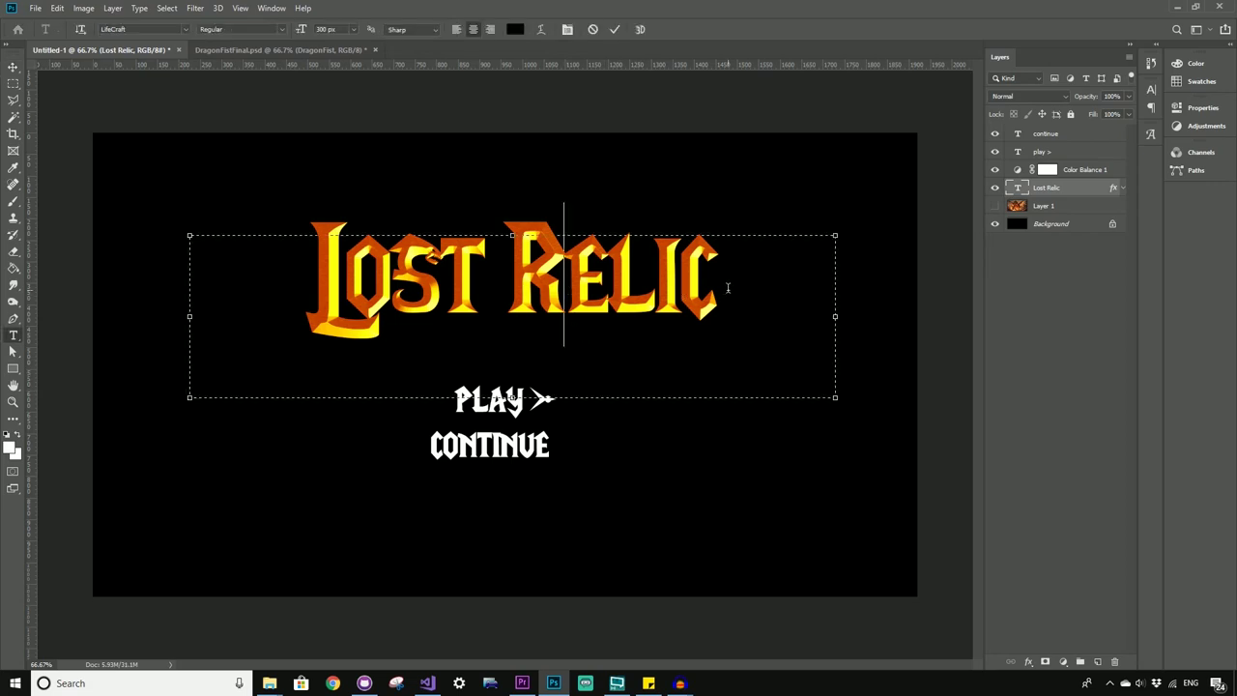
pyautogui.moveTo(717, 288); pyautogui.dragTo(186, 282)
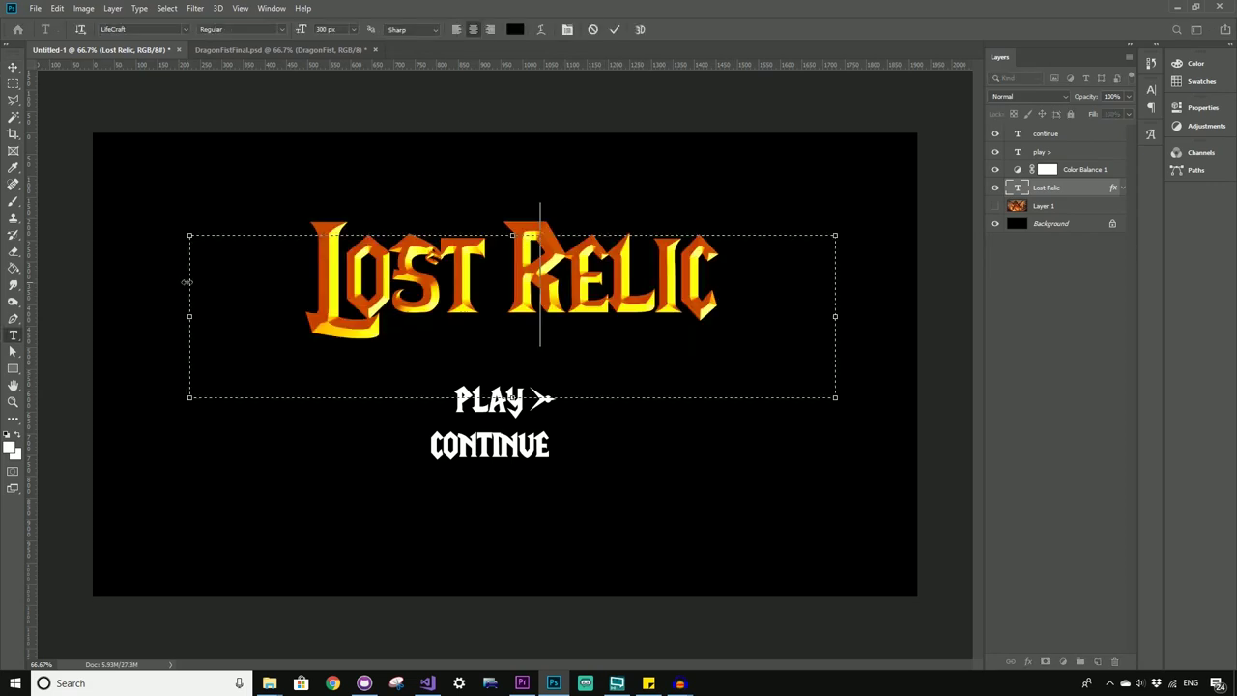
pyautogui.write('sword of')
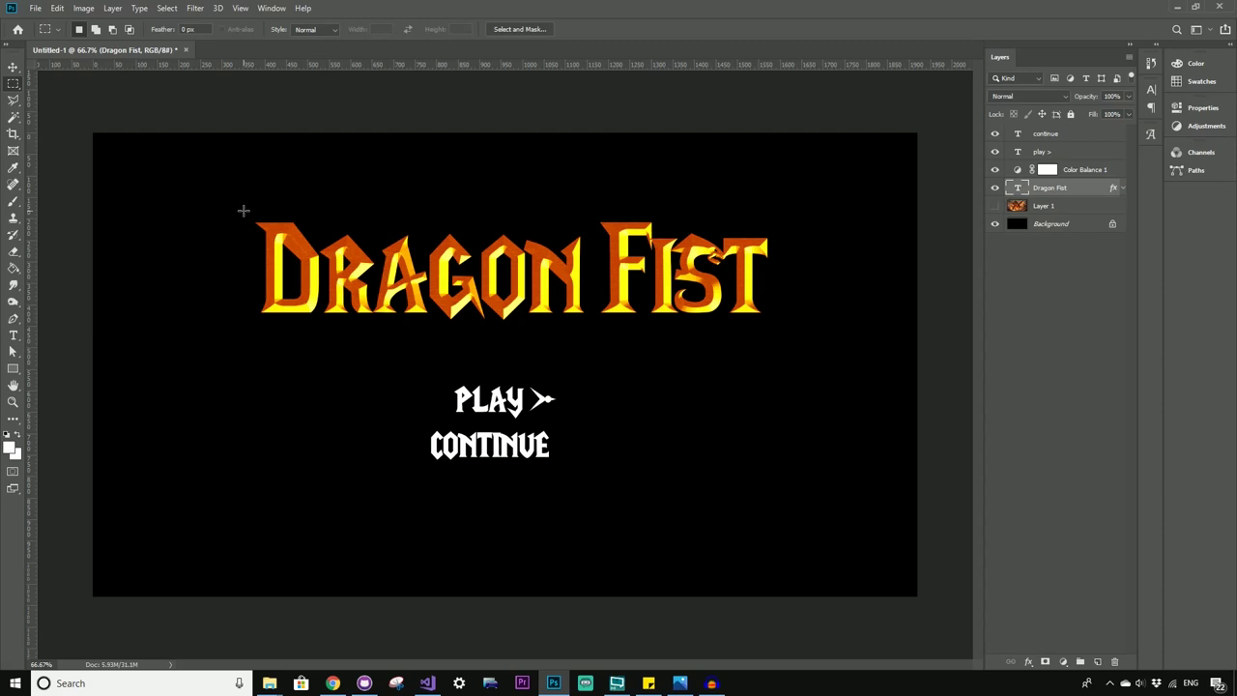
# Step: Hide the Background layer and crop the canvas to a selection around the Dragon Fist title
pyautogui.click(994, 225)
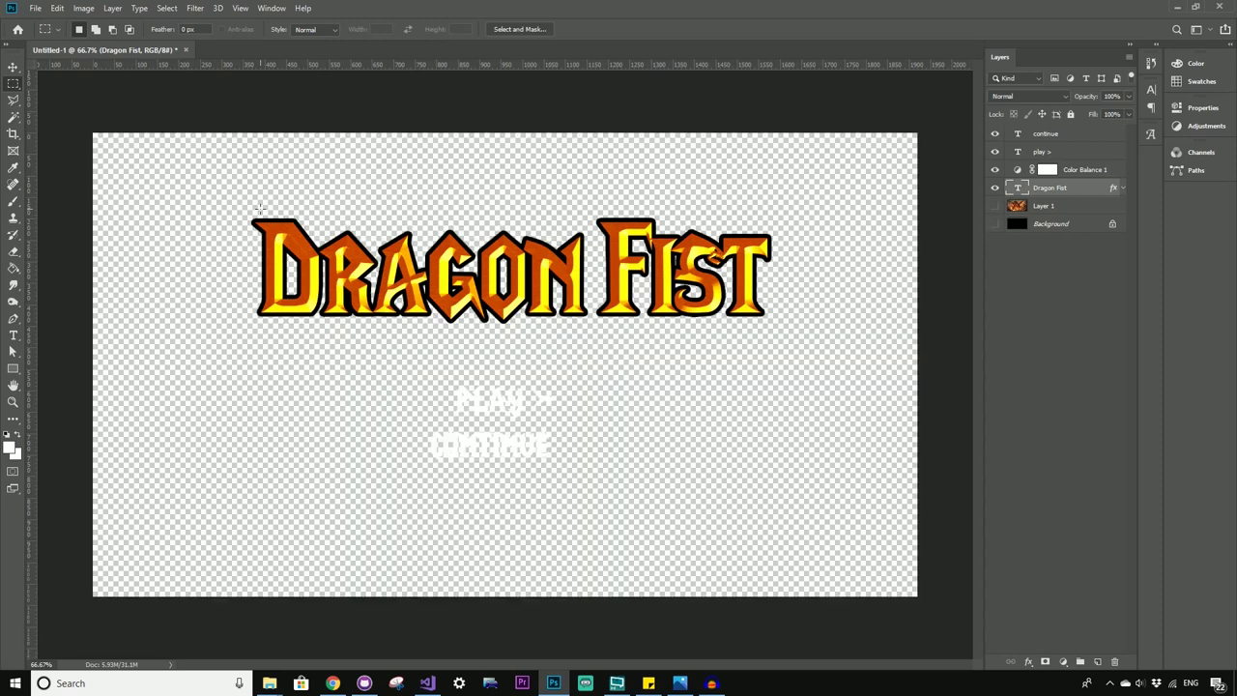
pyautogui.moveTo(239, 202); pyautogui.dragTo(781, 330)
pyautogui.click(92, 9)
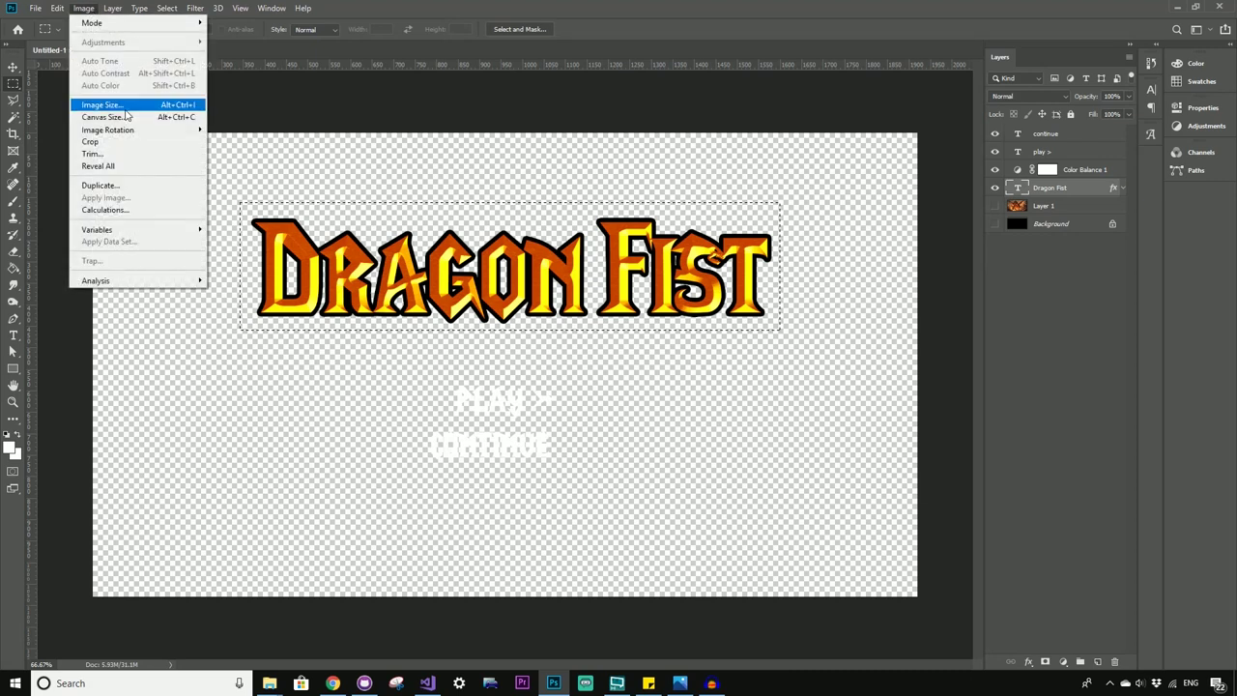
pyautogui.click(127, 143)
# Step: Start a Quick Export as PNG, then cancel the save dialog
pyautogui.click(35, 7)
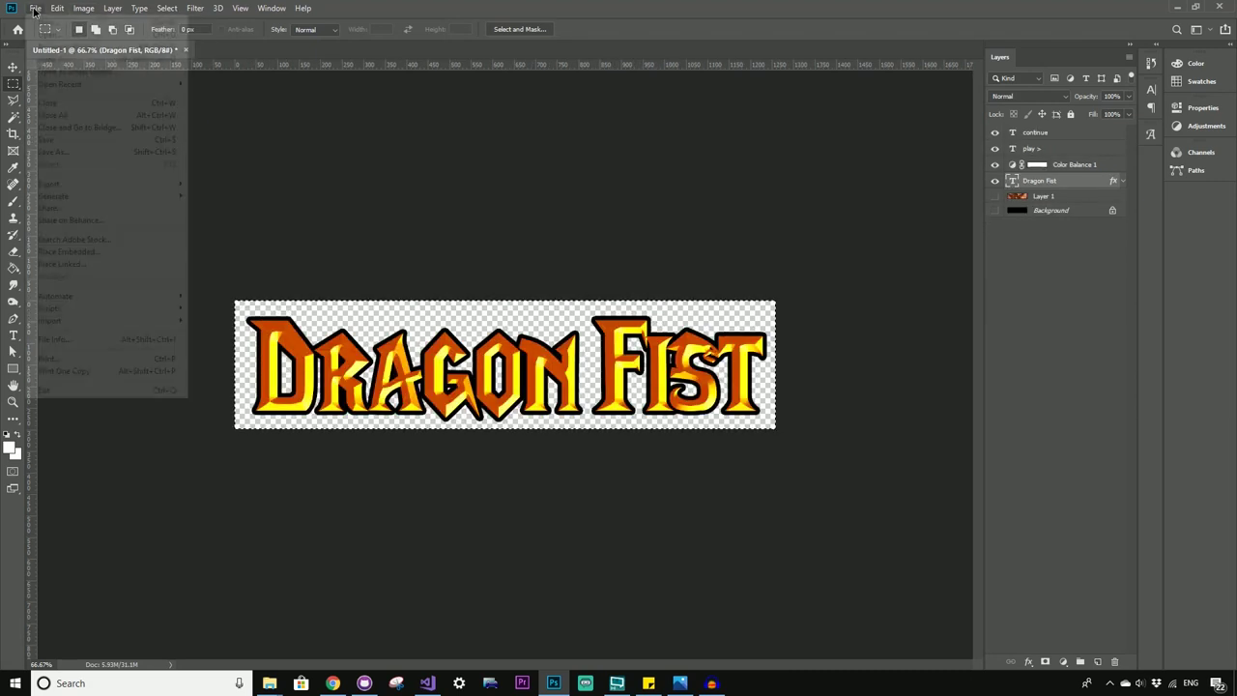
pyautogui.moveTo(101, 185)
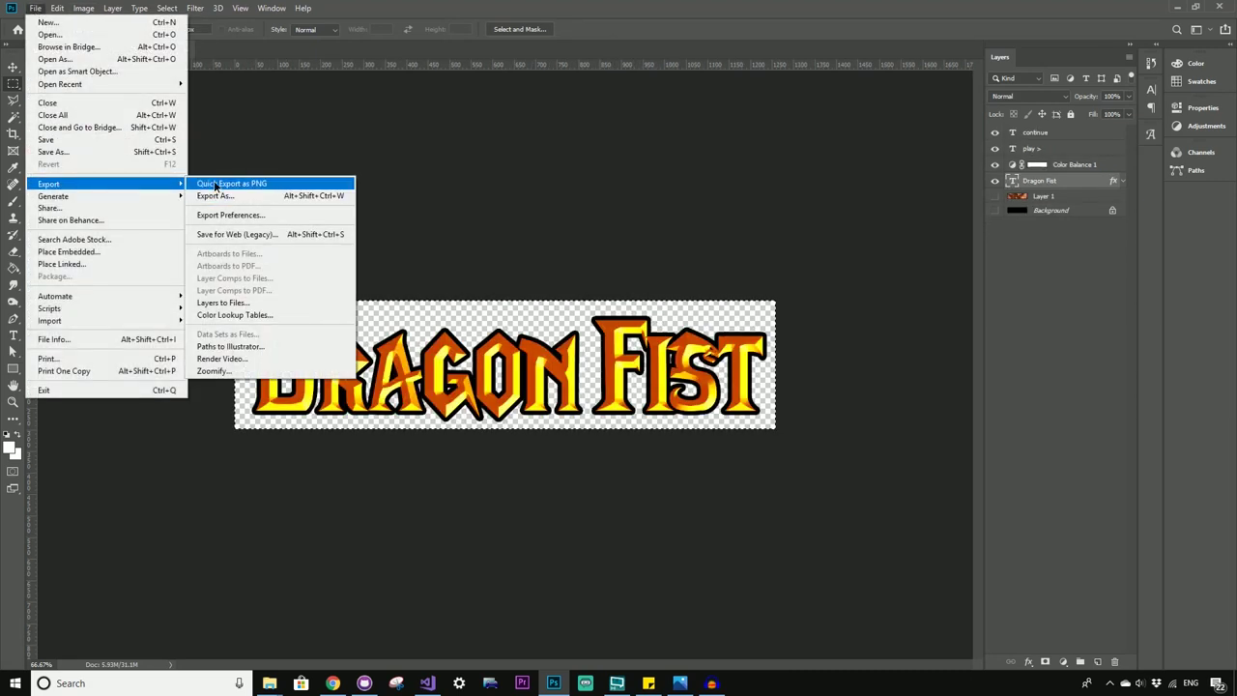
pyautogui.click(214, 184)
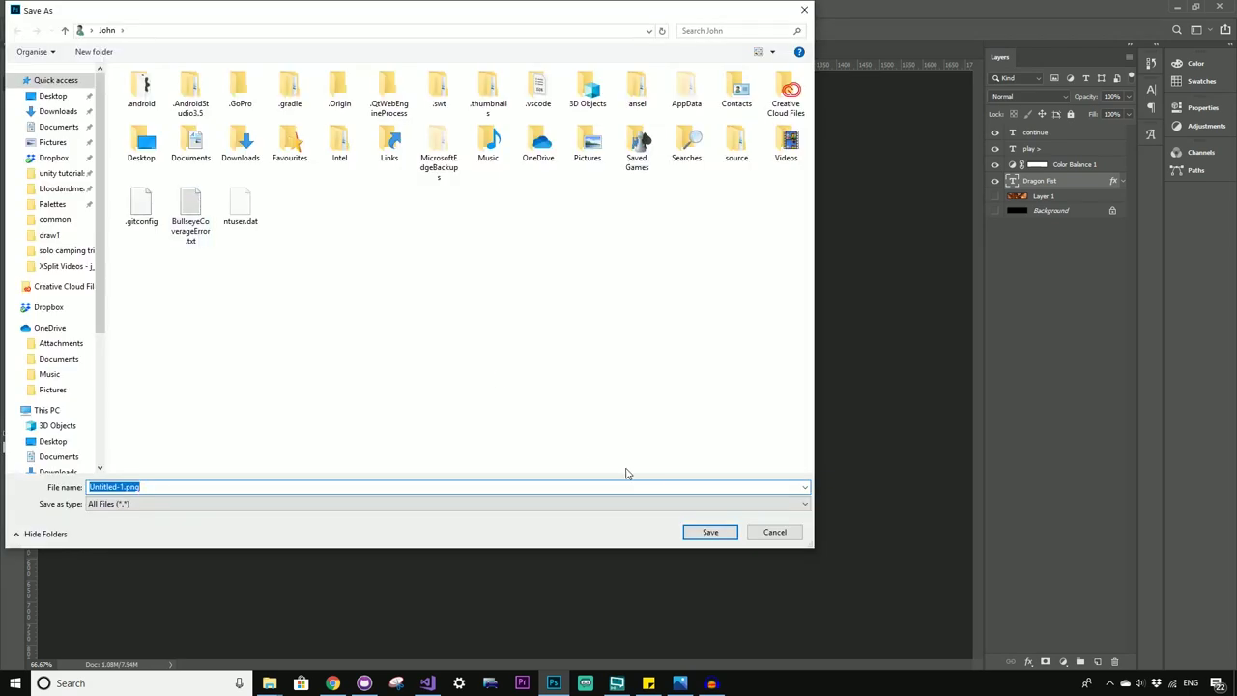
pyautogui.click(777, 532)
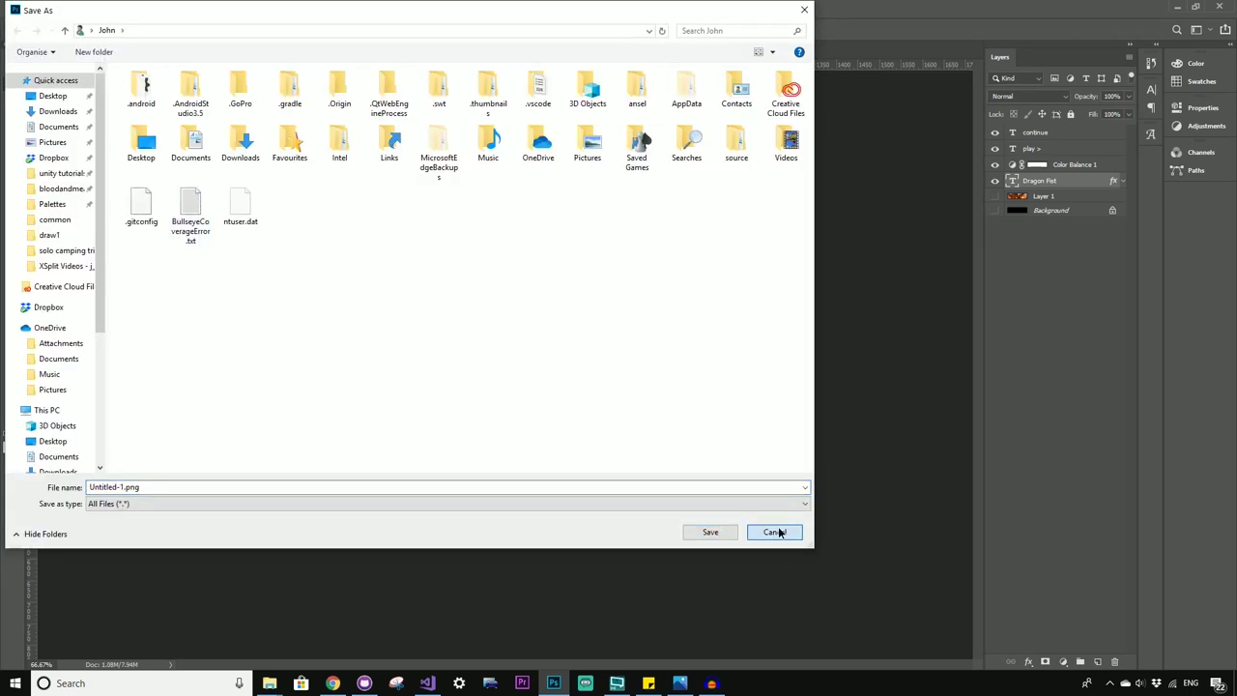